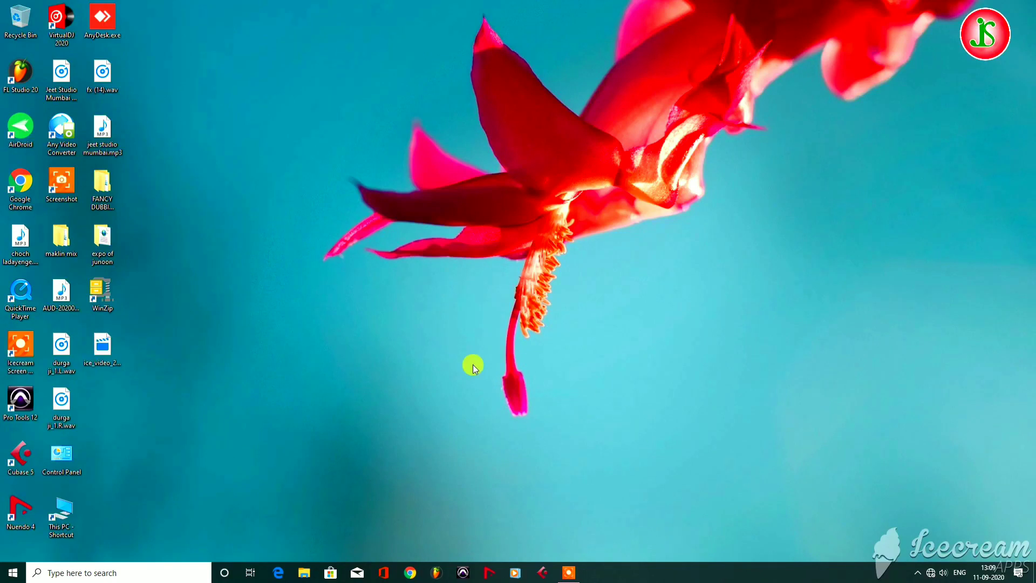
Launch Nuendo 4 from the desktop and refresh the desktop while it loads
double_click(21, 509)
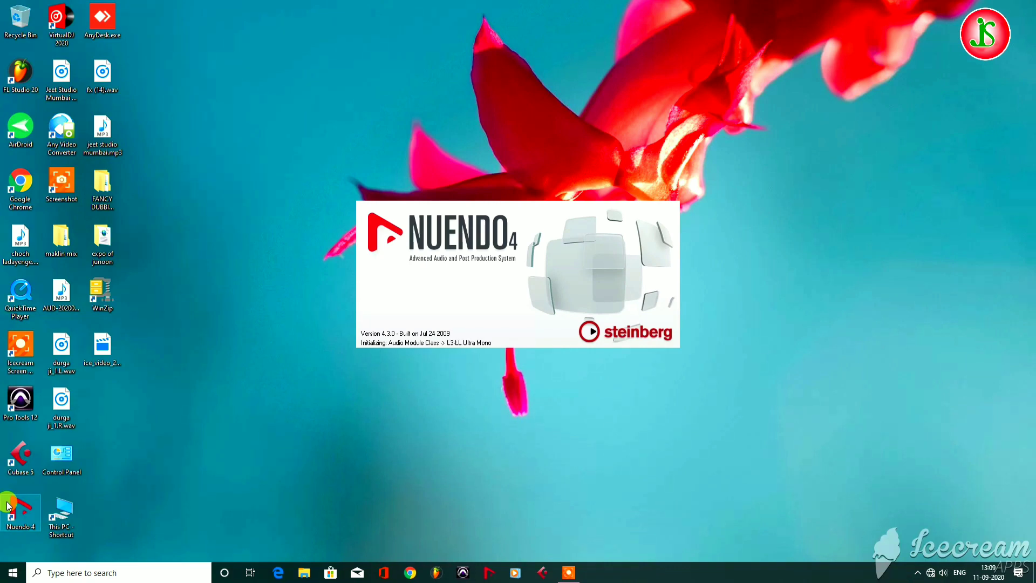
right_click(216, 413)
left_click(262, 447)
right_click(218, 397)
left_click(241, 431)
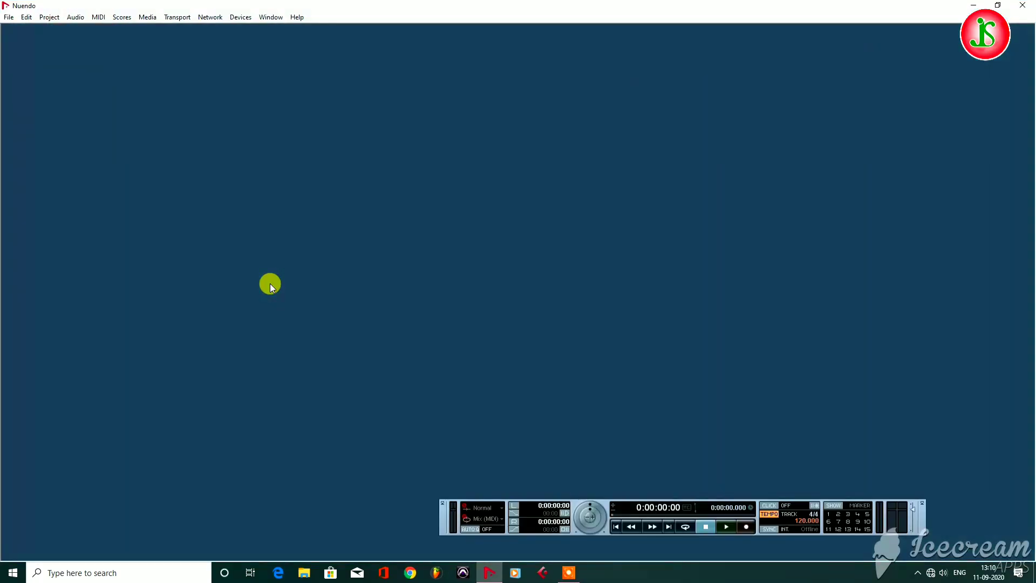
Start a new project and accept the project template selection
left_click(10, 18)
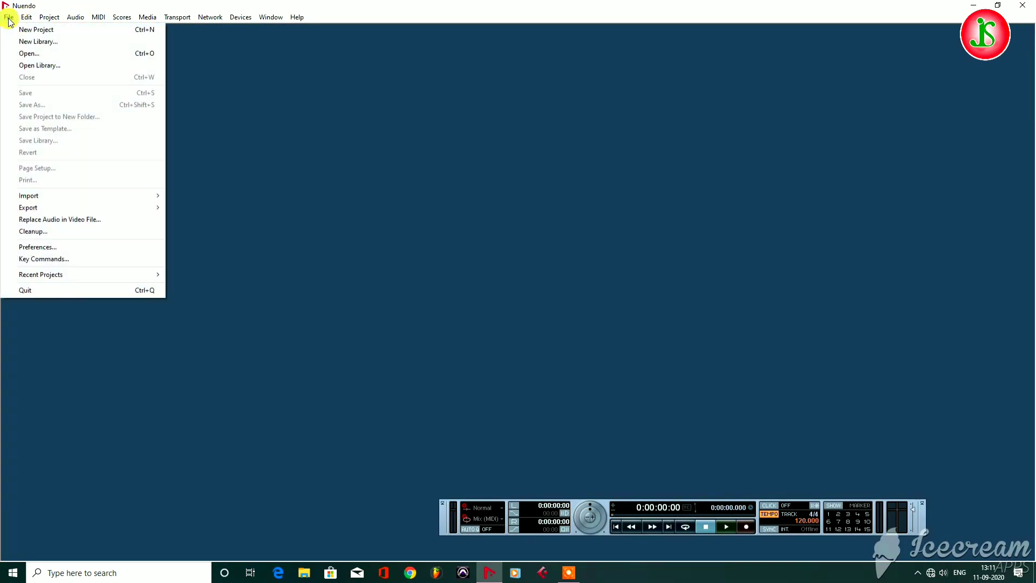
mouse_move(121, 22)
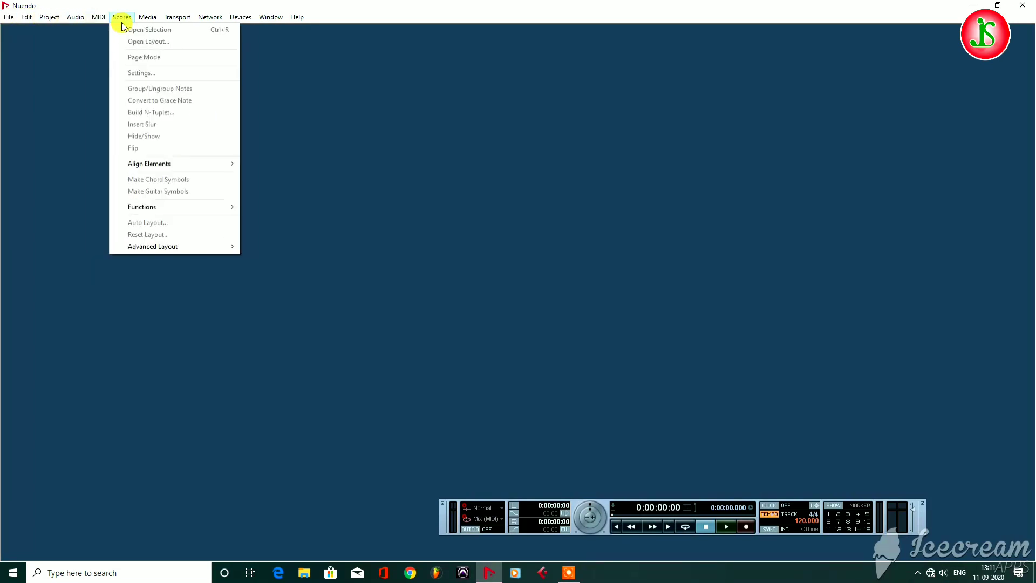
mouse_move(265, 23)
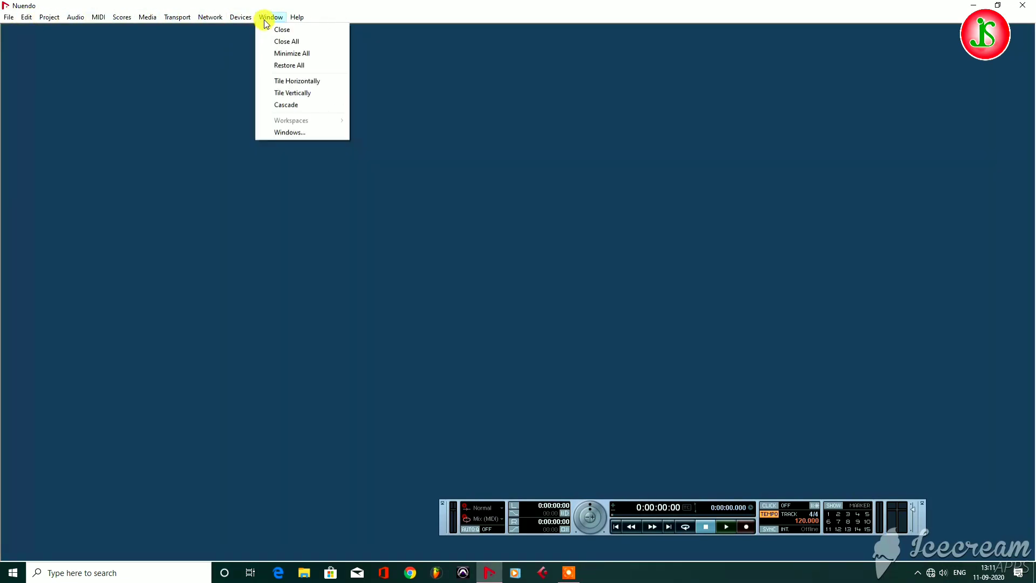
mouse_move(9, 21)
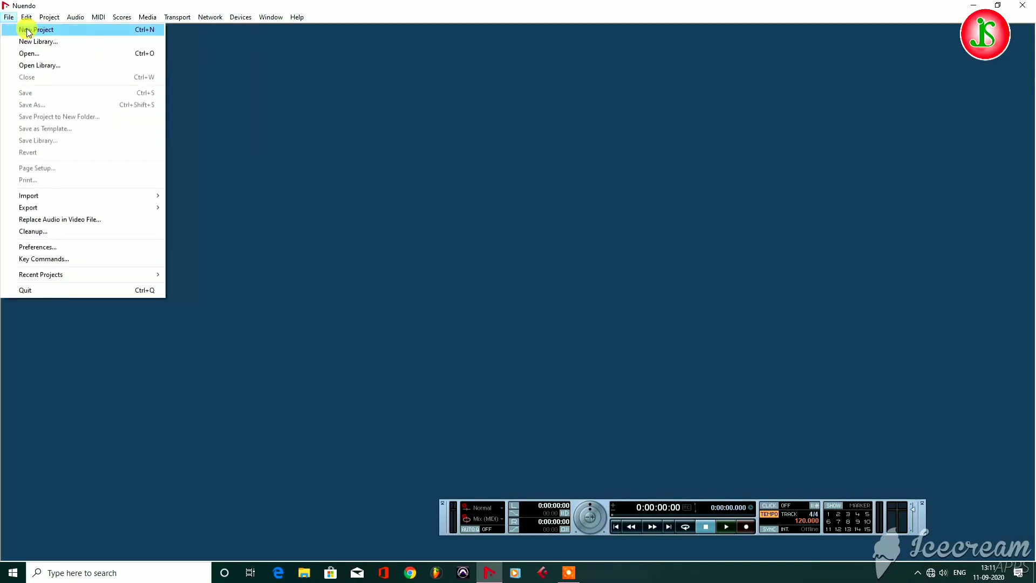
left_click(27, 31)
left_click(454, 221)
left_click(534, 347)
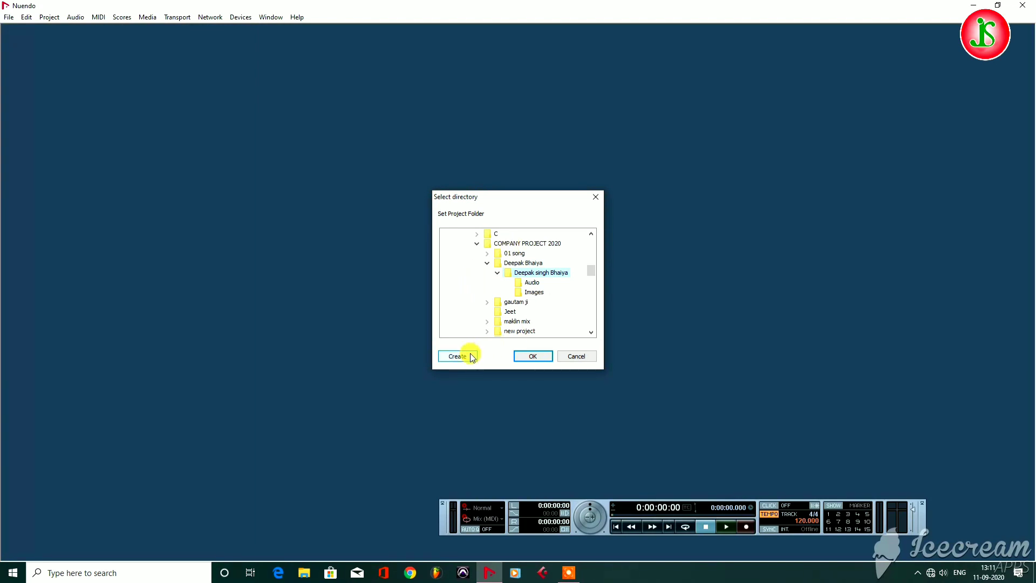
Create a folder named "te" inside folder A of JEETU STUDIO and set it as the project folder
scroll(532, 302, "up", 5)
scroll(531, 303, "down", 3)
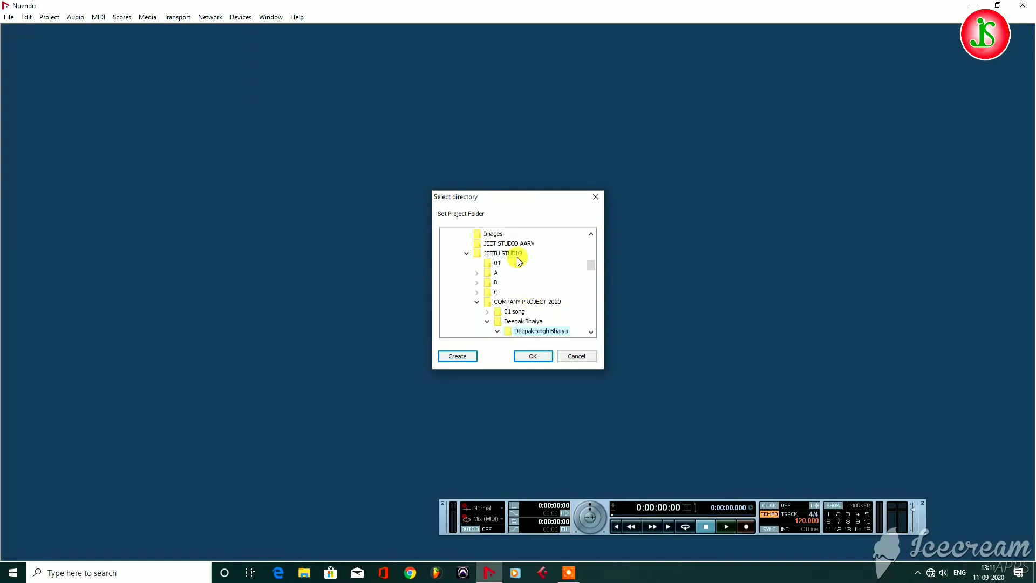
double_click(497, 254)
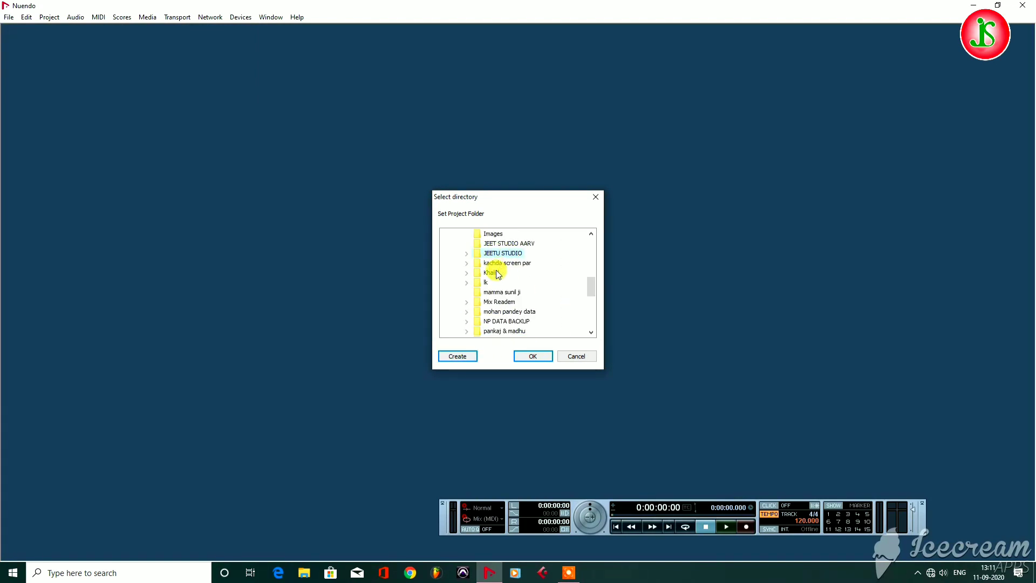
double_click(497, 254)
double_click(495, 254)
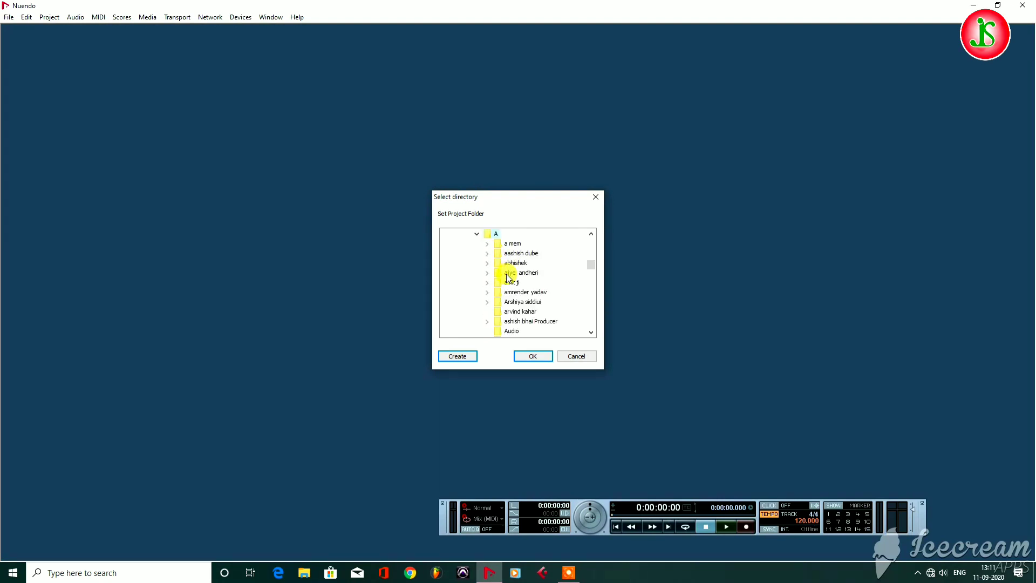
left_click(458, 357)
type("te")
left_click(532, 289)
left_click(539, 355)
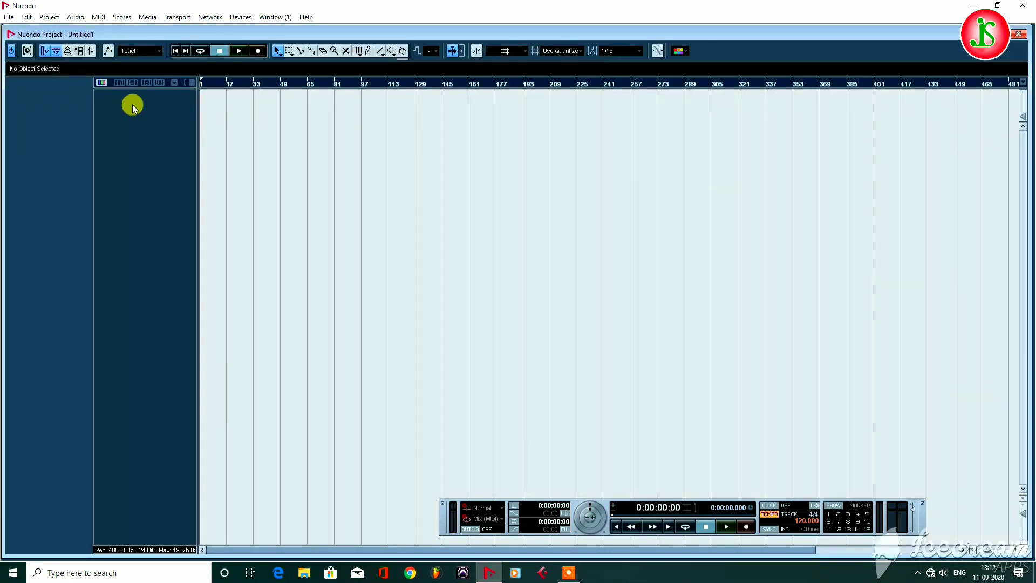
Add four mono audio tracks to the project and increase their heights in the track list
right_click(132, 105)
left_click(153, 110)
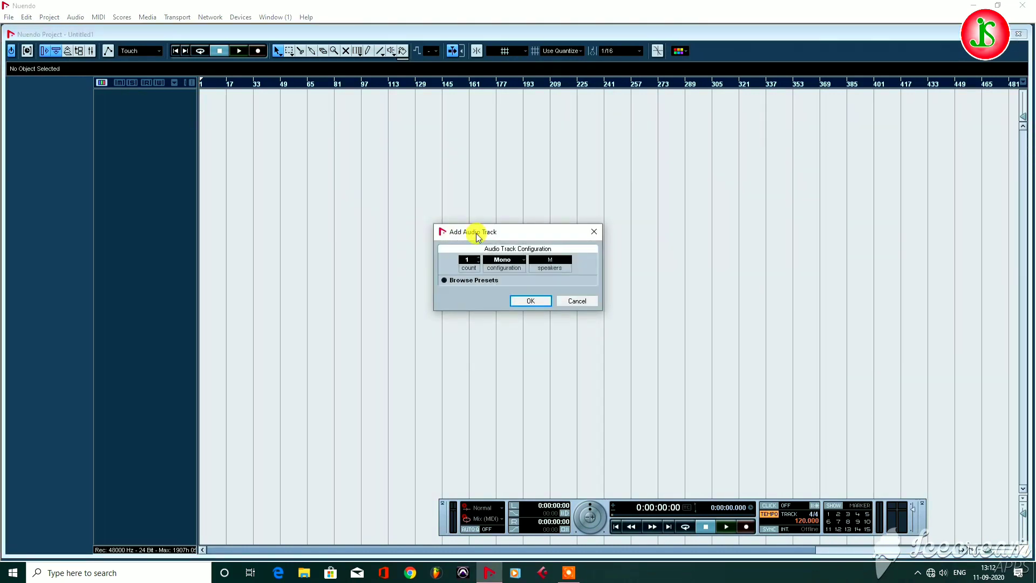
left_click(467, 259)
type("8")
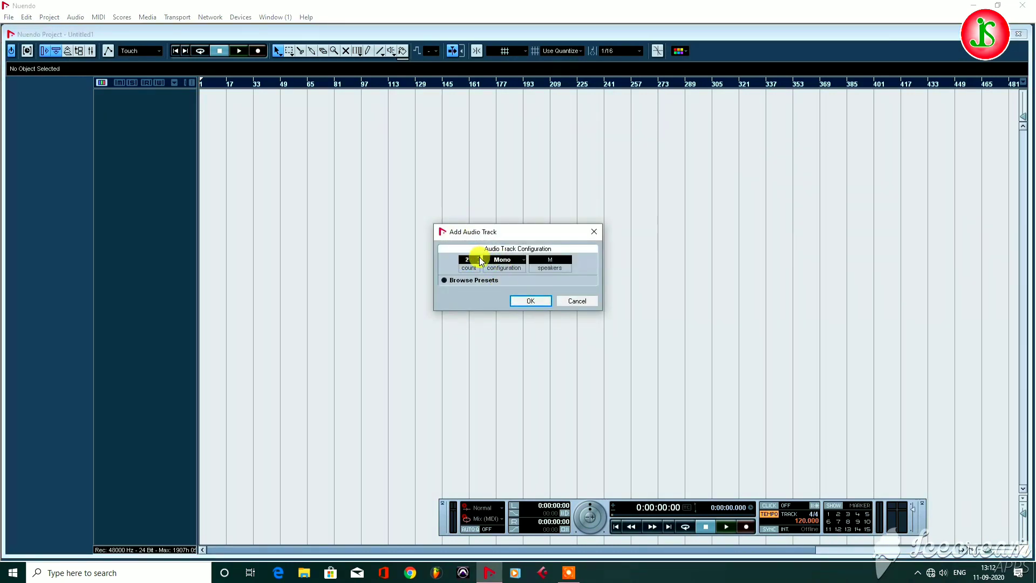
left_click(548, 307)
left_click_drag(135, 108, 134, 210)
left_click_drag(139, 231, 143, 251)
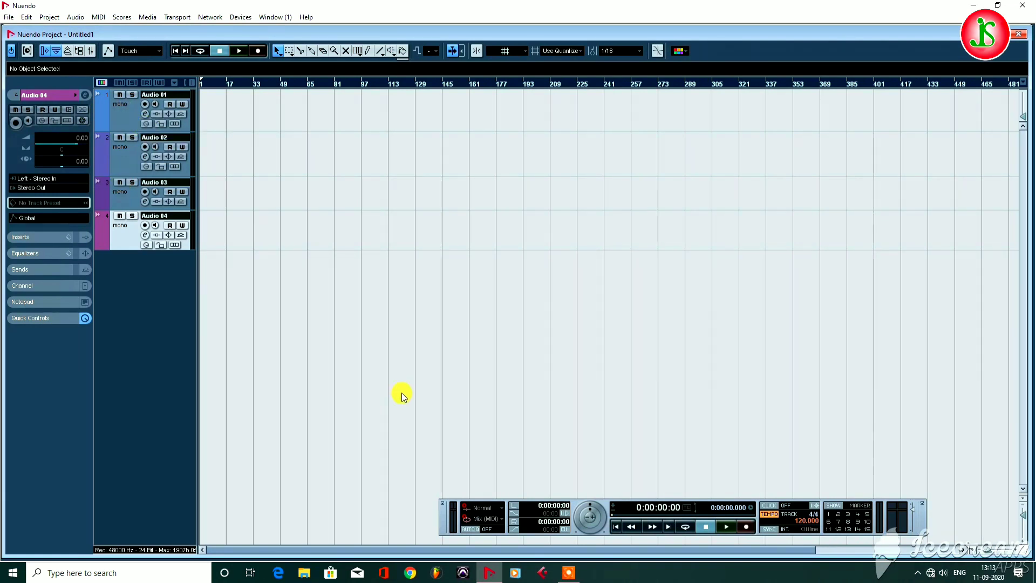
Remove the Stereo In bus from the VST input connections
key("F4")
left_click(240, 158)
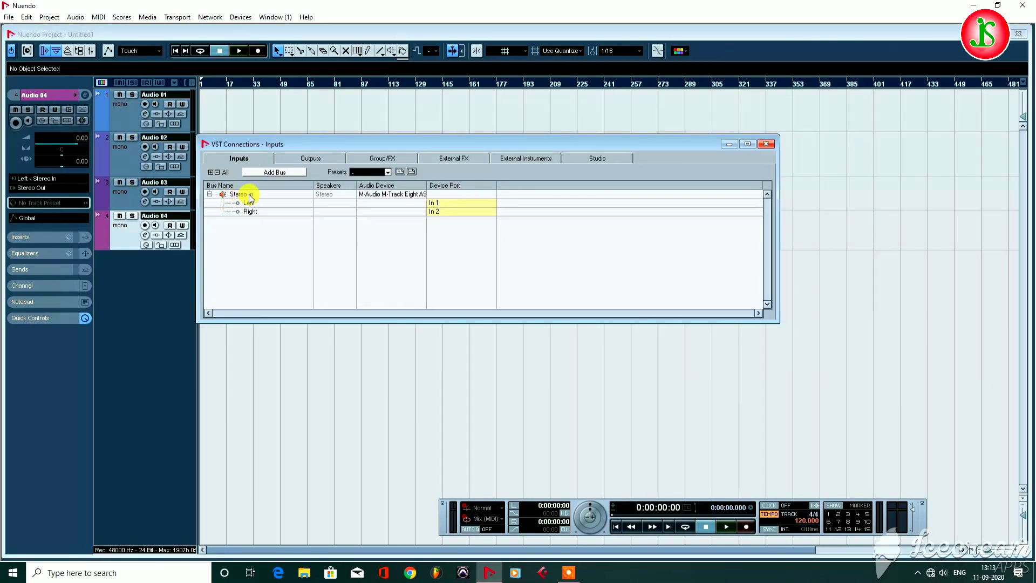
right_click(213, 200)
left_click(238, 238)
left_click(489, 285)
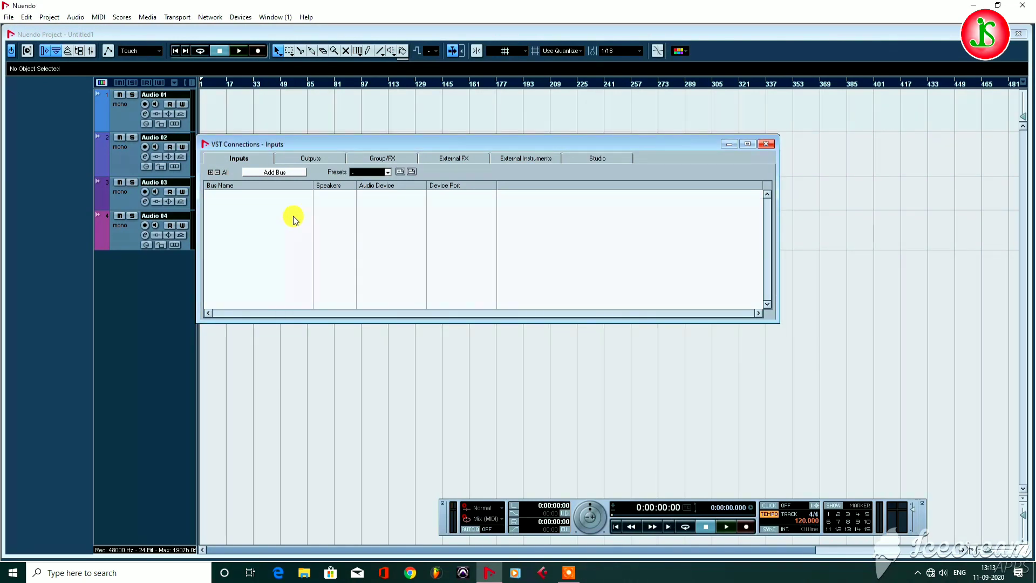
Add two mono input buses to the VST connections and close the connections window
right_click(251, 201)
mouse_move(273, 227)
left_click(364, 223)
right_click(266, 220)
mouse_move(296, 241)
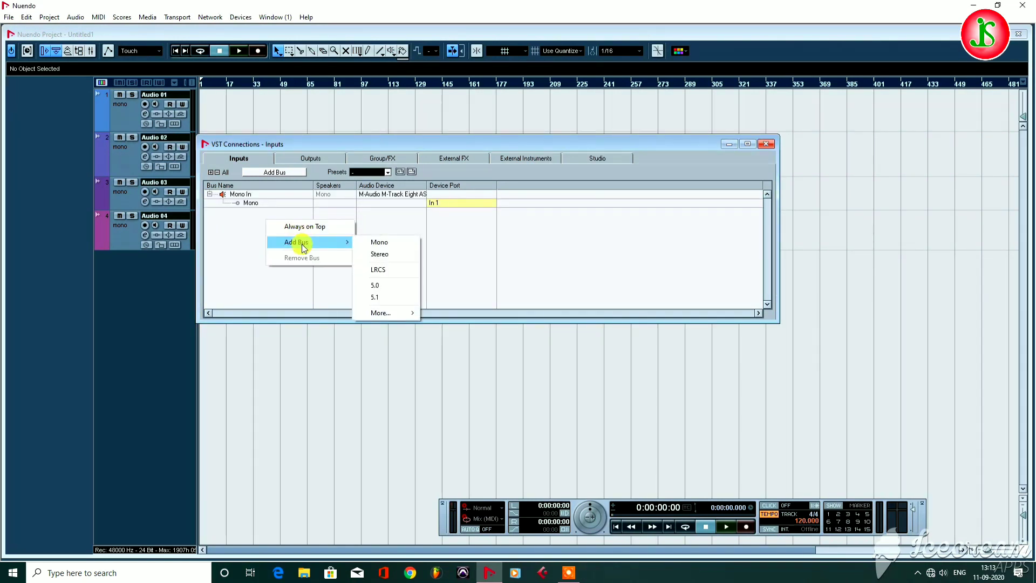
left_click(389, 242)
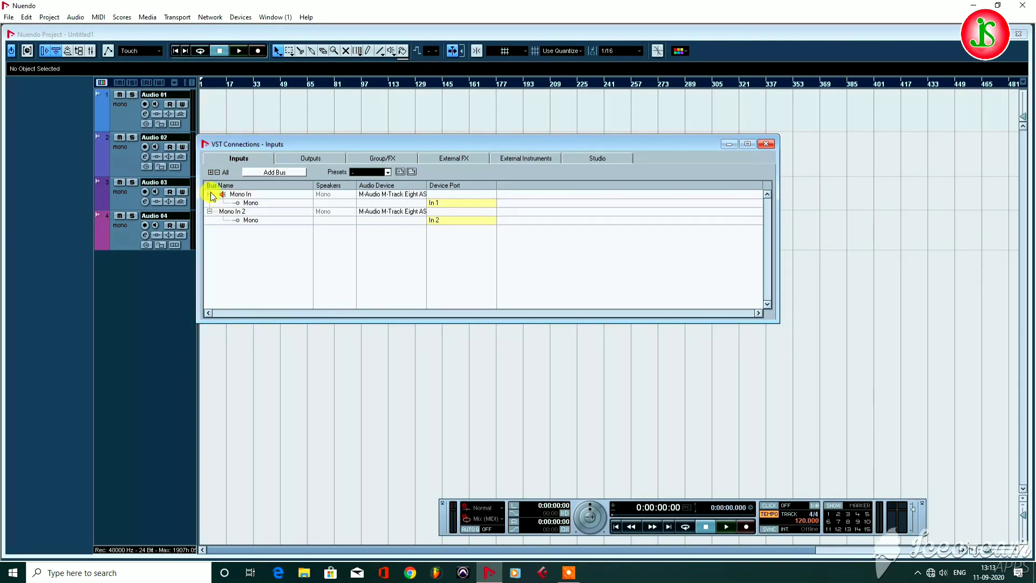
left_click(766, 144)
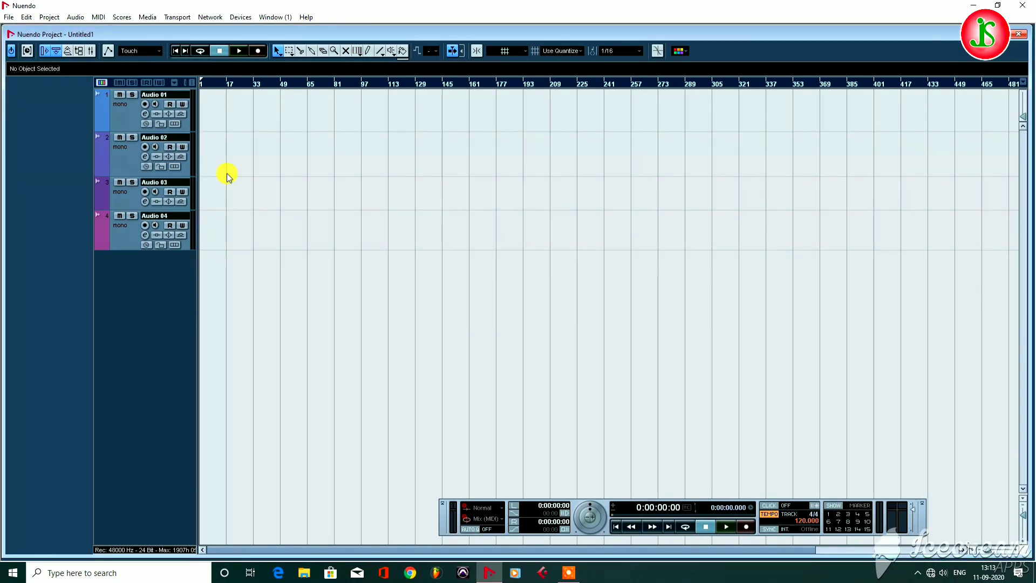
Review the Stereo Out bus and its device ports in the VST output connections
key("F4")
left_click(309, 158)
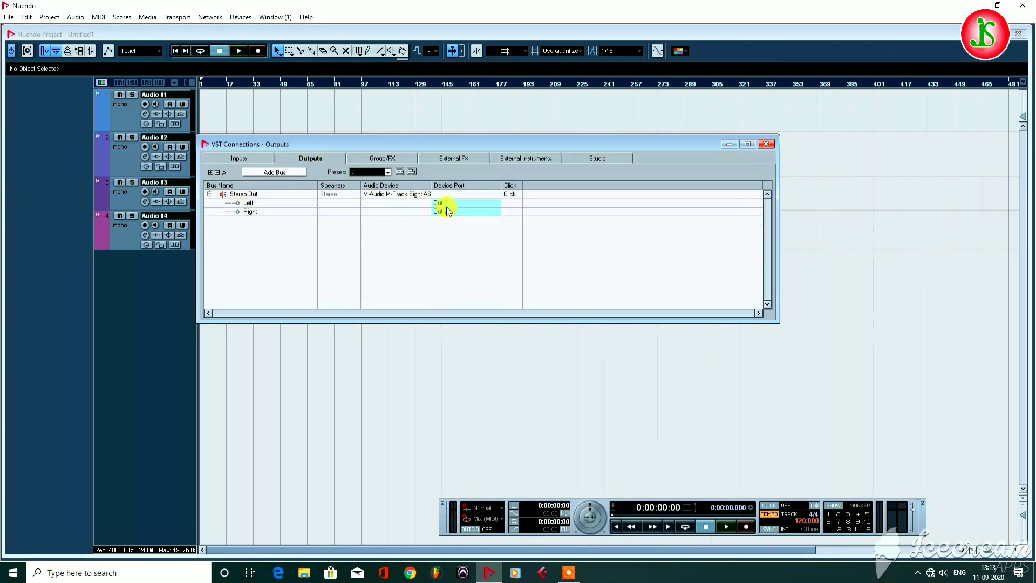
left_click(235, 156)
left_click(313, 159)
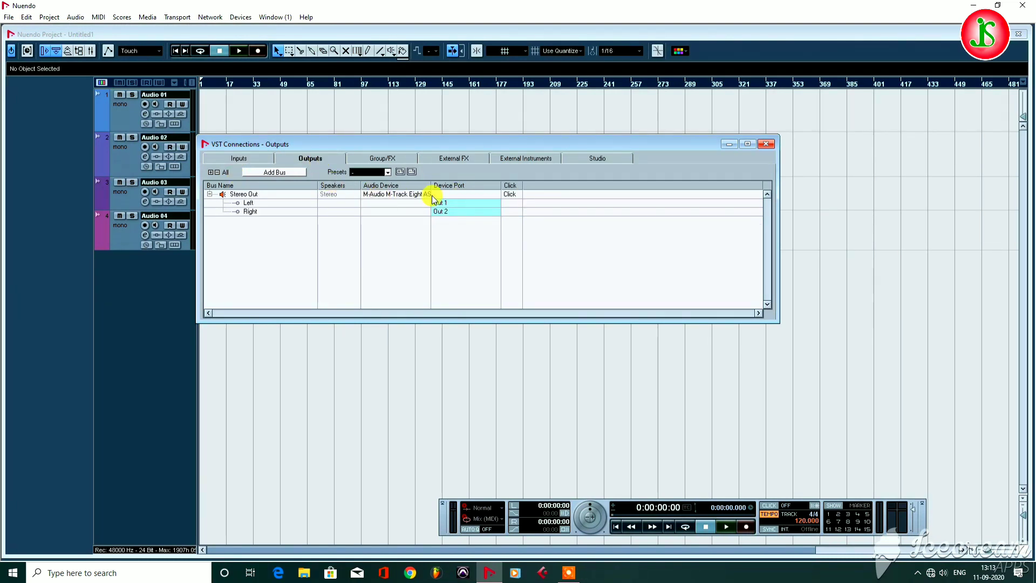
left_click(766, 143)
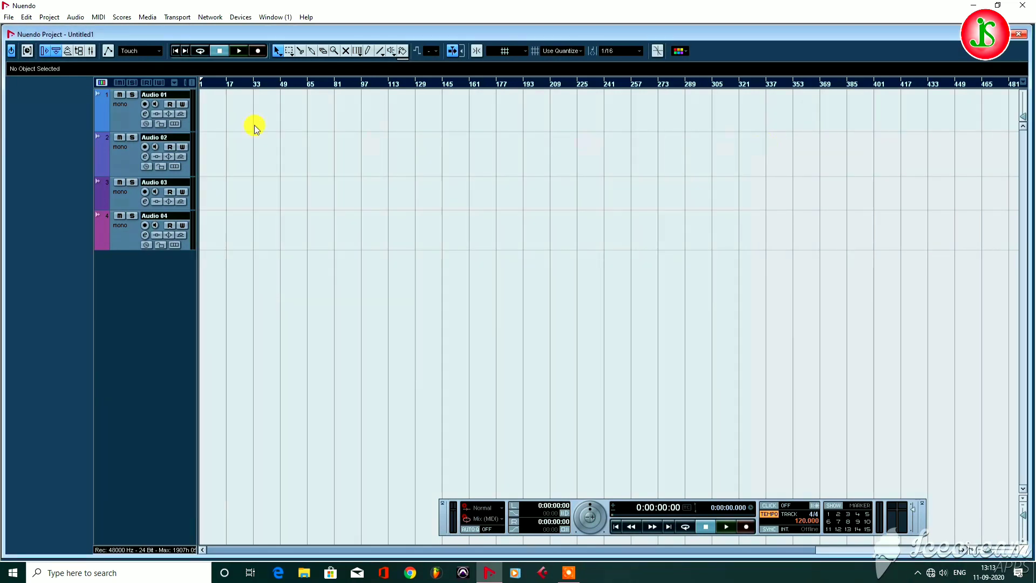
Rename the first audio track as "demo" and turn on its input monitoring
left_click(120, 118)
double_click(154, 95)
type("demo")
key("Return")
left_click(155, 105)
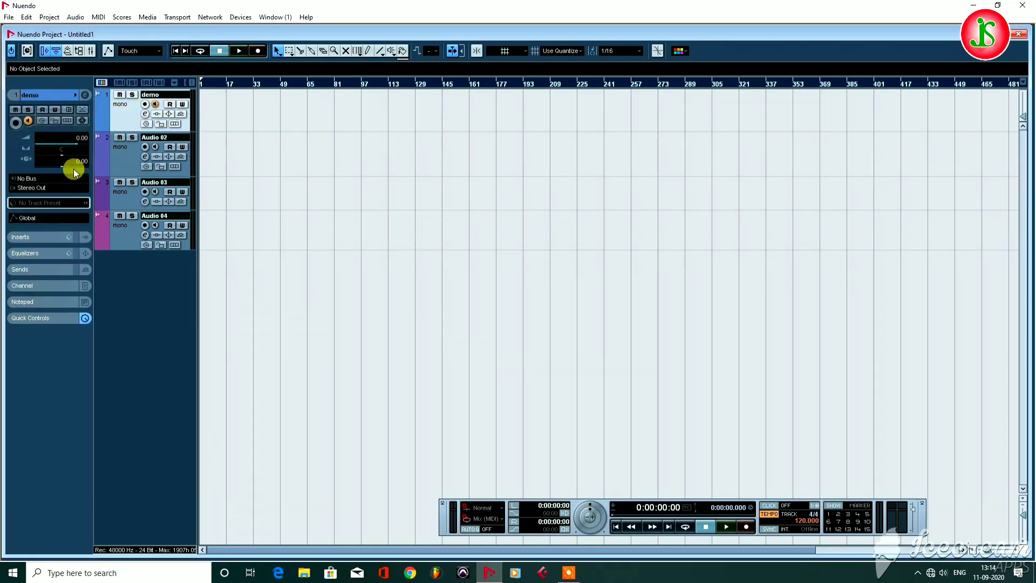
Set the demo track's input to Mono In 2 and the inputs of Audio 02 and Audio 03 to Mono In
left_click(32, 179)
left_click(51, 220)
left_click(116, 165)
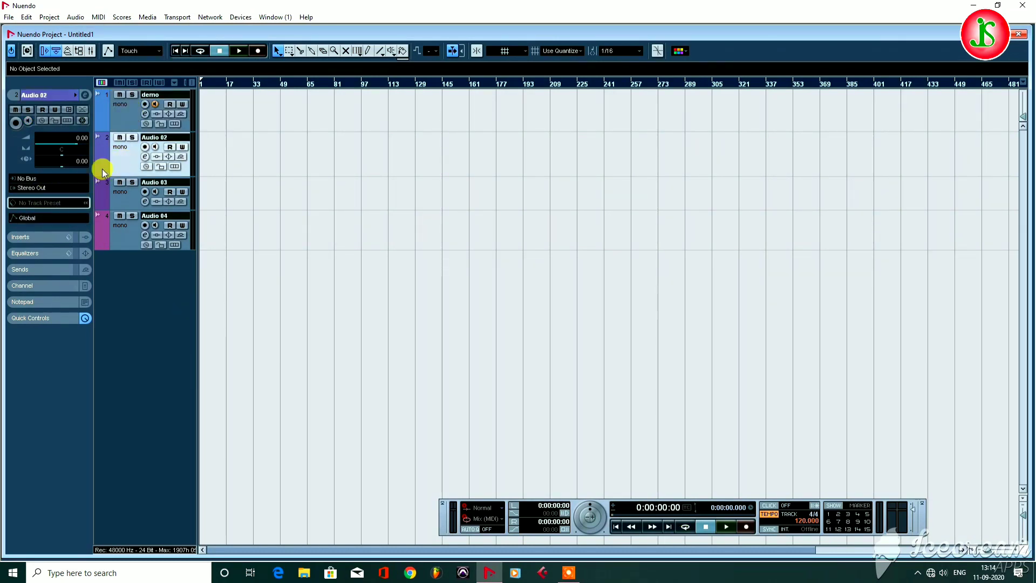
left_click(44, 179)
left_click(51, 206)
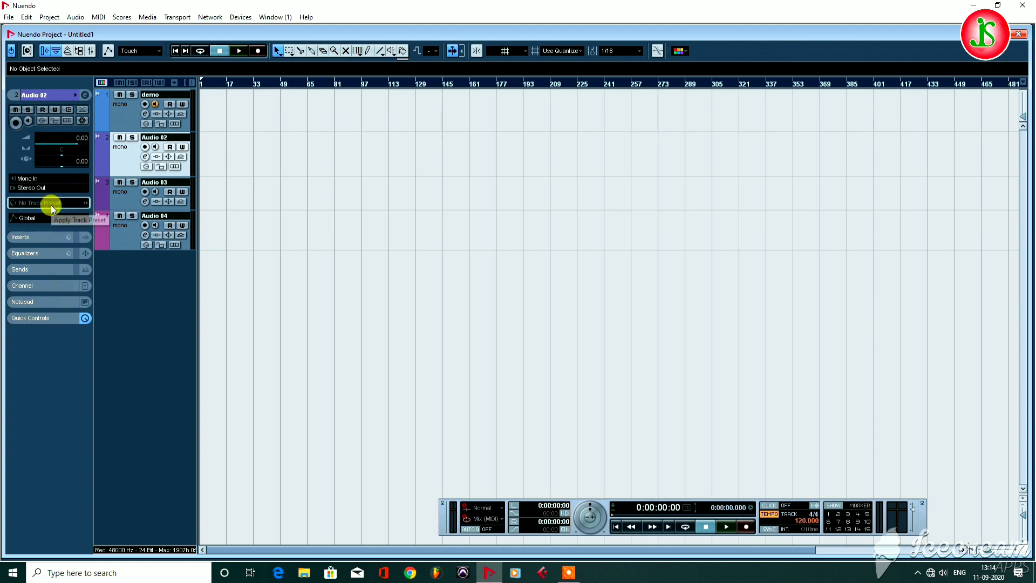
left_click(124, 201)
left_click(30, 179)
left_click(43, 205)
Rename the Audio 02 track as "final"
left_click(127, 232)
right_click(124, 226)
left_click(149, 142)
double_click(150, 138)
type("final")
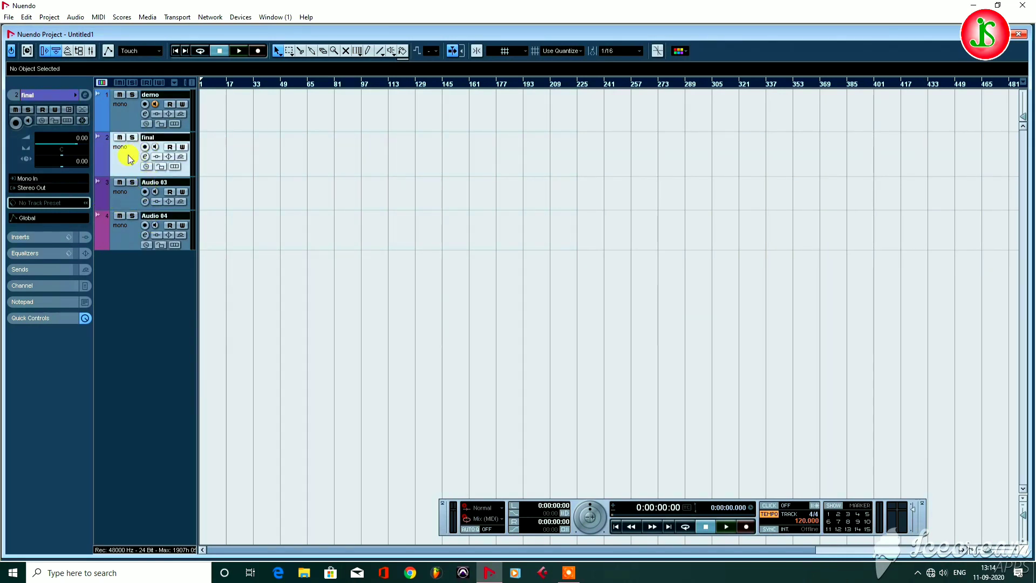
Rename the Audio 03 track as "Record", arm it for recording and increase its height
left_click(127, 197)
double_click(157, 183)
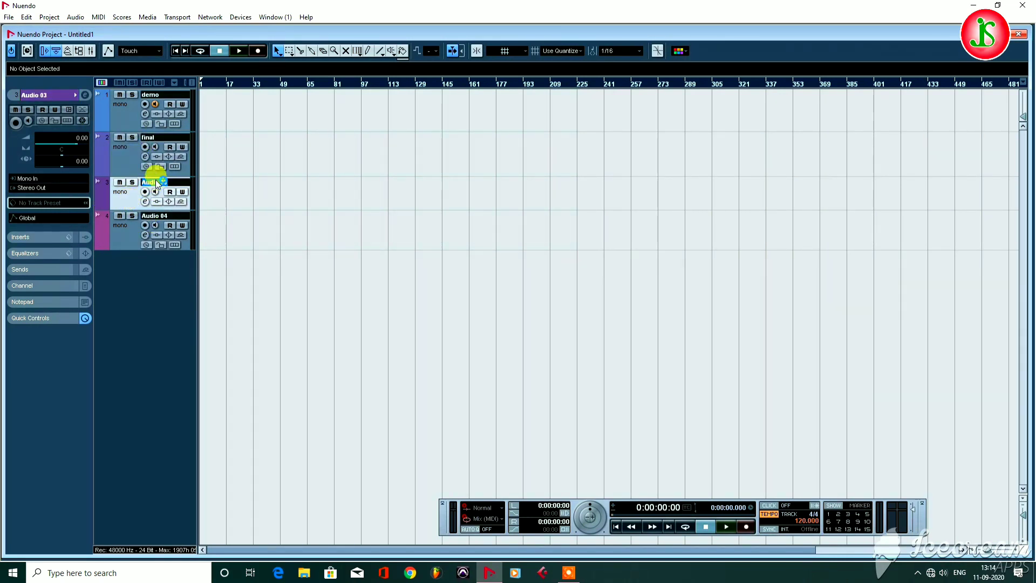
type("record")
key("Return")
left_click(145, 192)
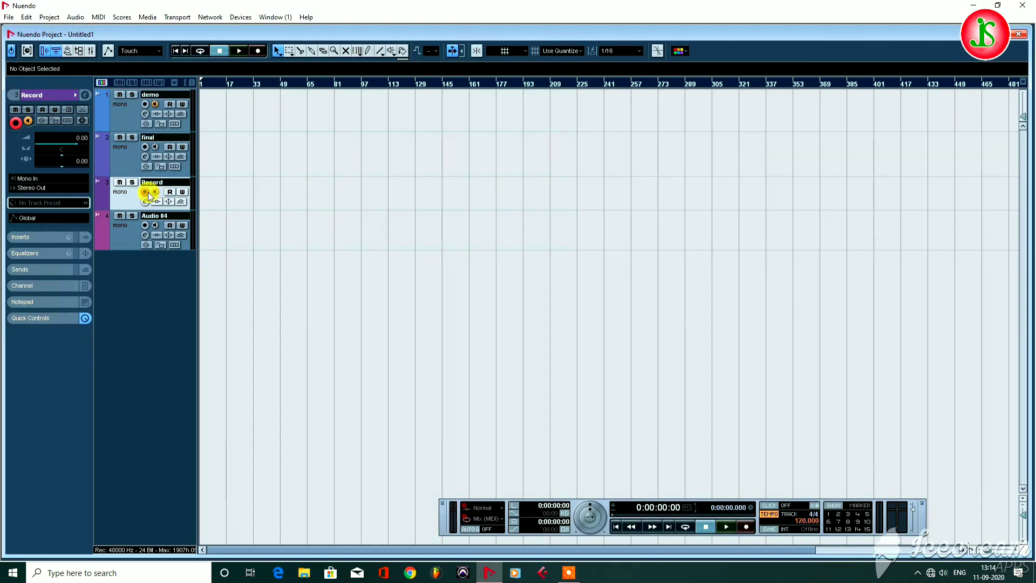
left_click_drag(134, 211, 133, 229)
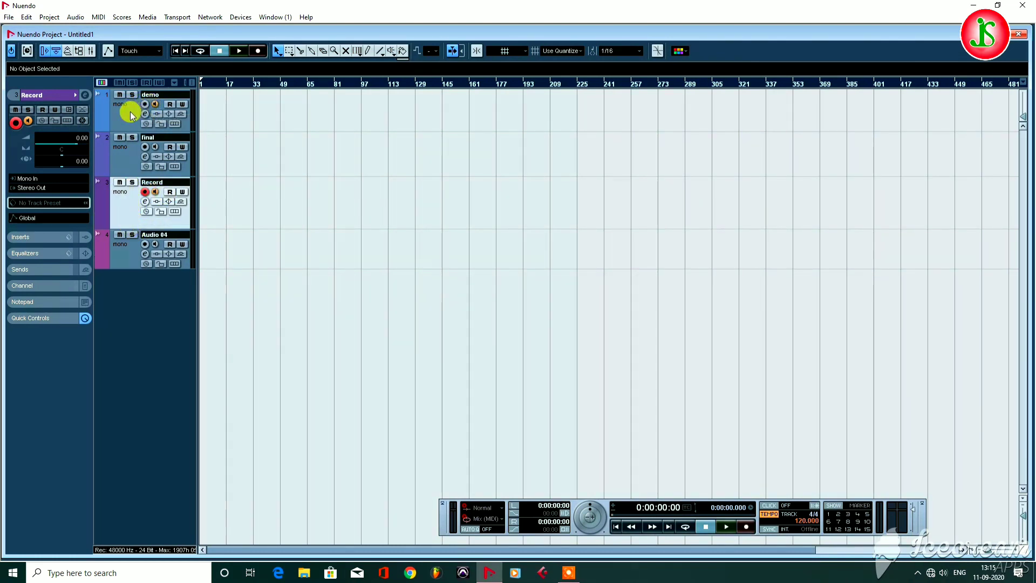
Rename the Audio 04 track as "at" and disable it
double_click(145, 234)
type("at")
key("Return")
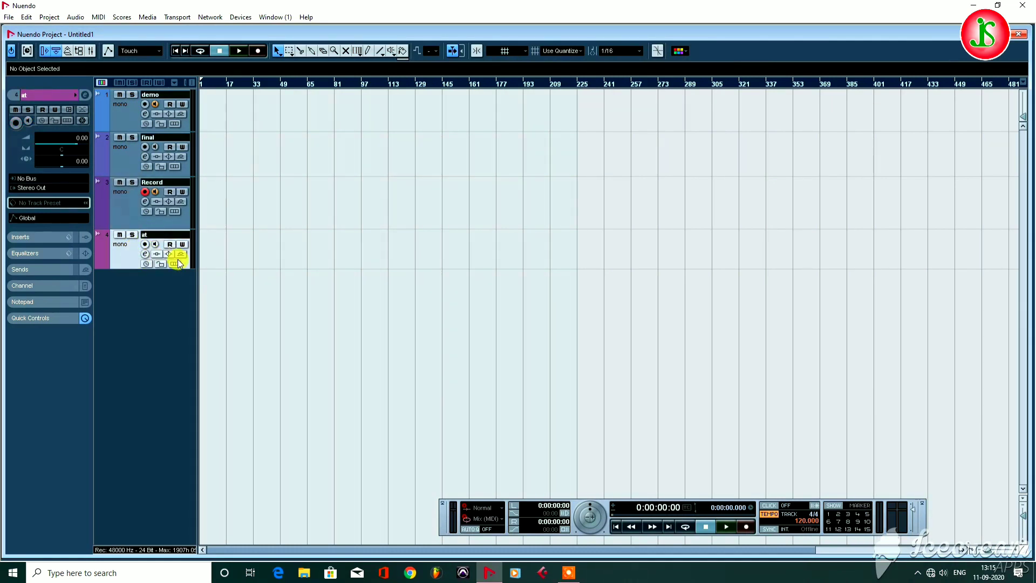
right_click(132, 252)
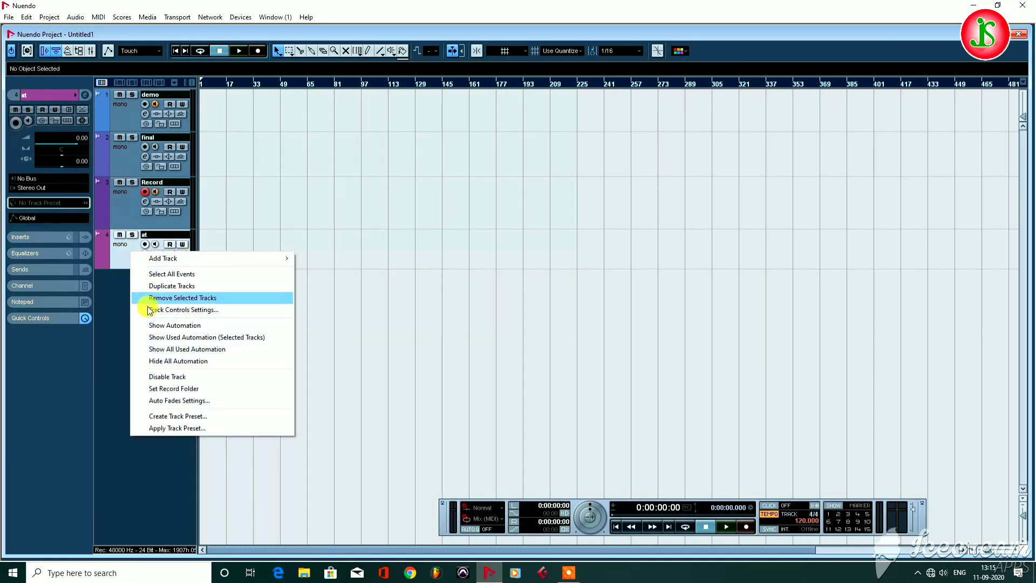
left_click(165, 376)
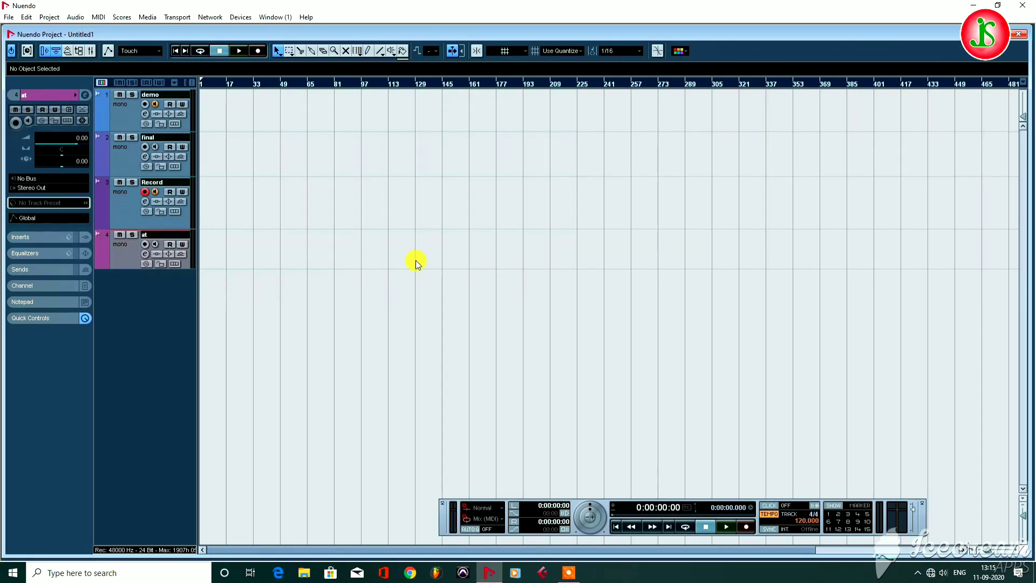
Re-enable the "at" track and disable it again
right_click(129, 255)
left_click(138, 381)
right_click(123, 259)
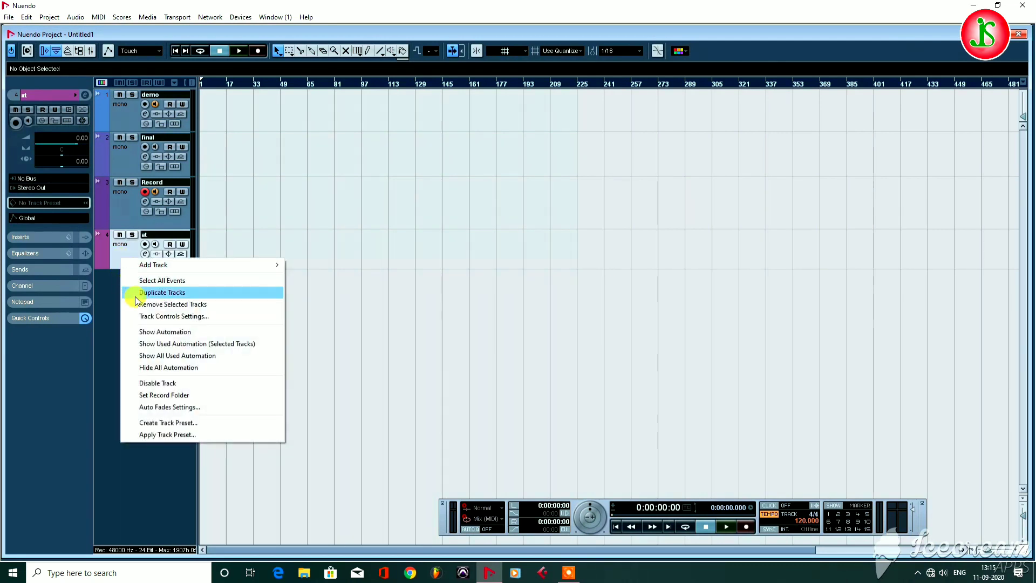
left_click(131, 382)
Arm the demo track for recording
left_click(125, 118)
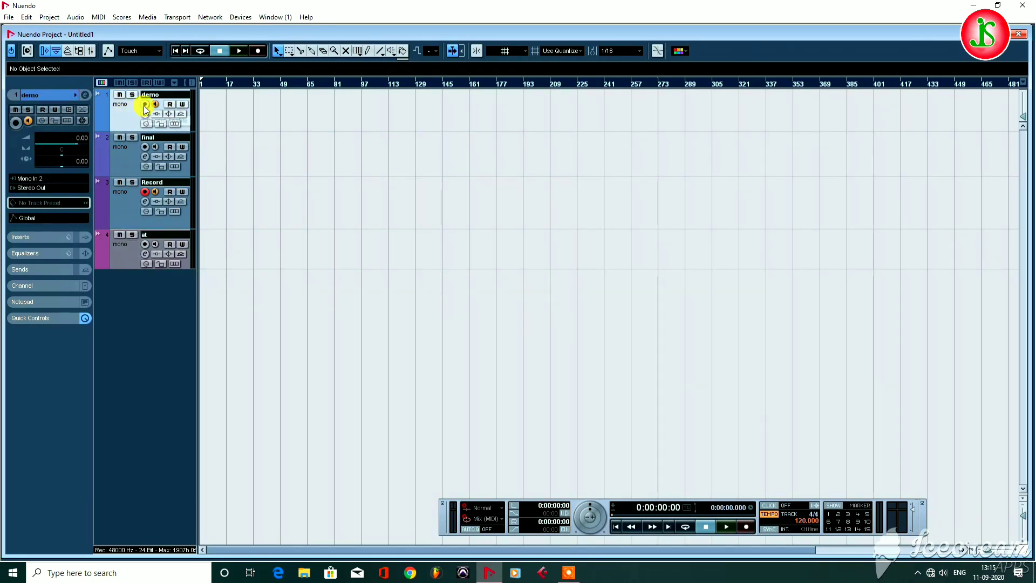
left_click(146, 105)
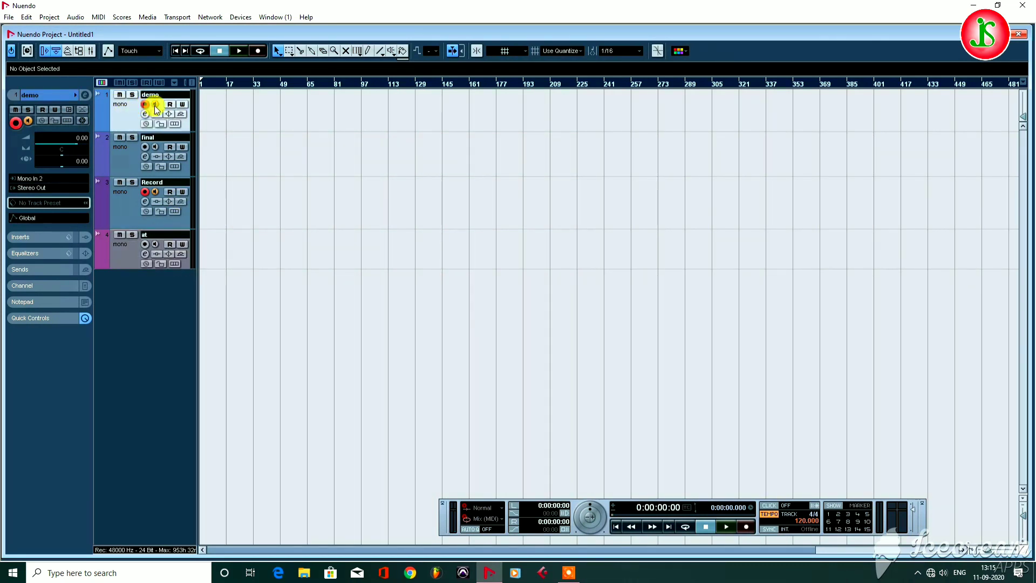
Turn on input monitoring for the demo track and open its channel settings
left_click(156, 105)
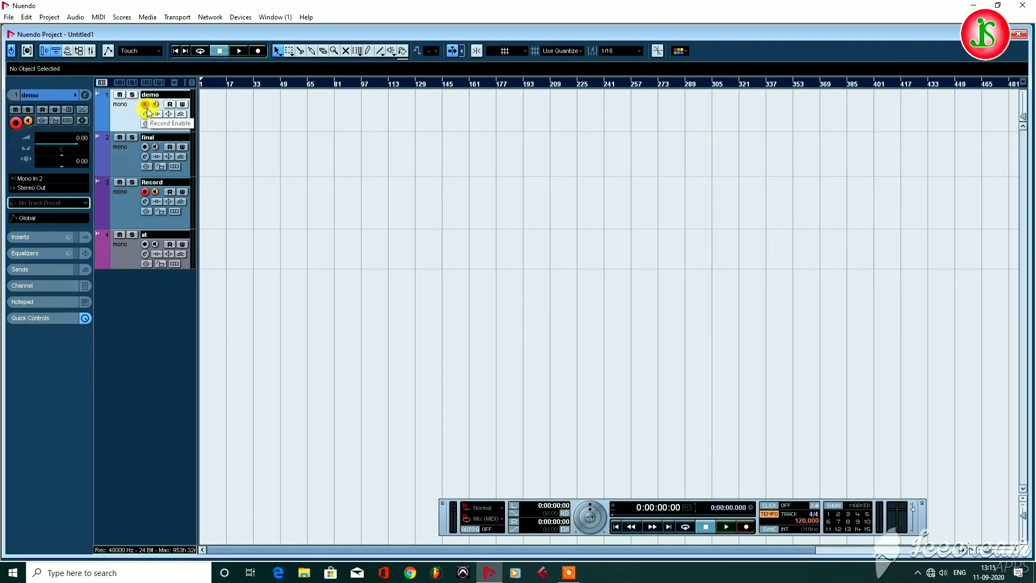
left_click(220, 82)
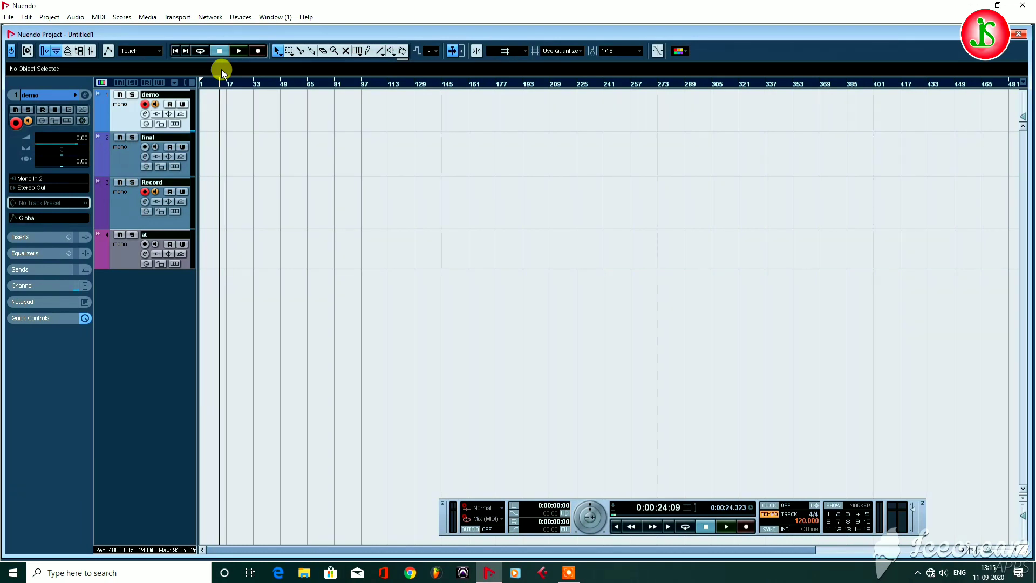
left_click(144, 114)
Record a short test take on the armed tracks, starting at about 15 seconds, and stop recording
left_click(219, 83)
left_click(212, 83)
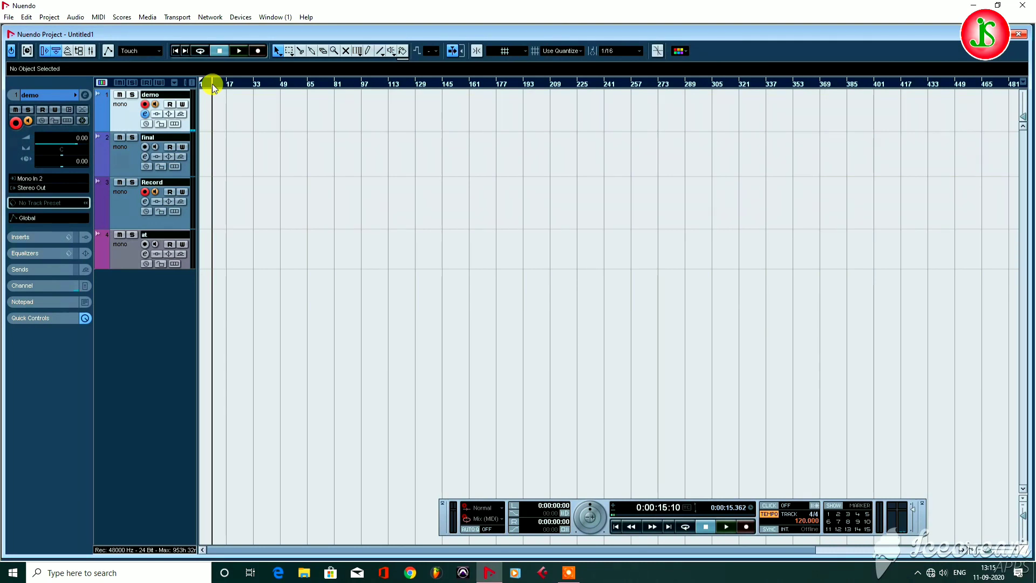
key("KP_Multiply")
key("space")
Disarm the Record track, record a take on the demo track only, and stop recording
left_click(254, 153)
left_click(145, 191)
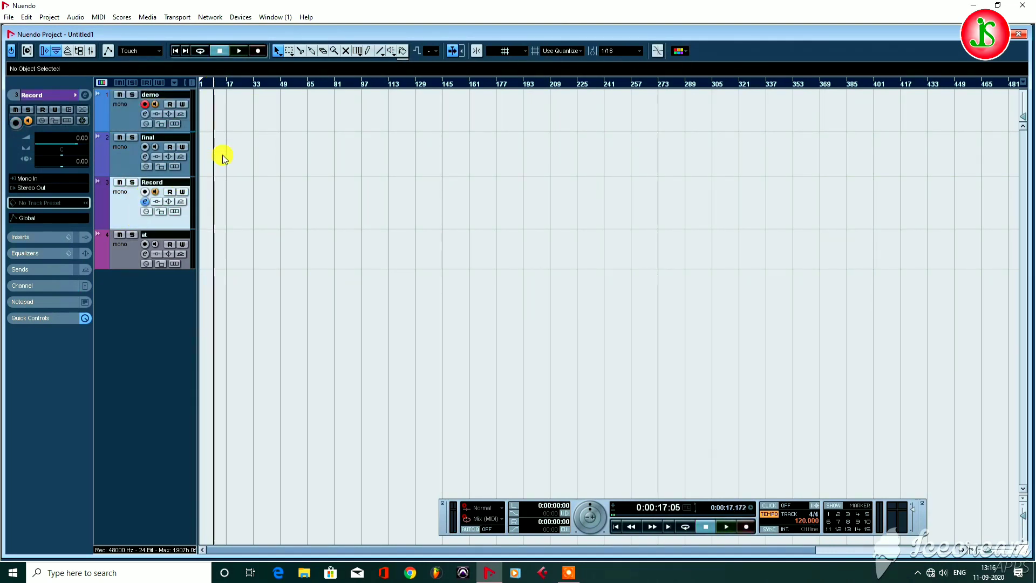
key("KP_Multiply")
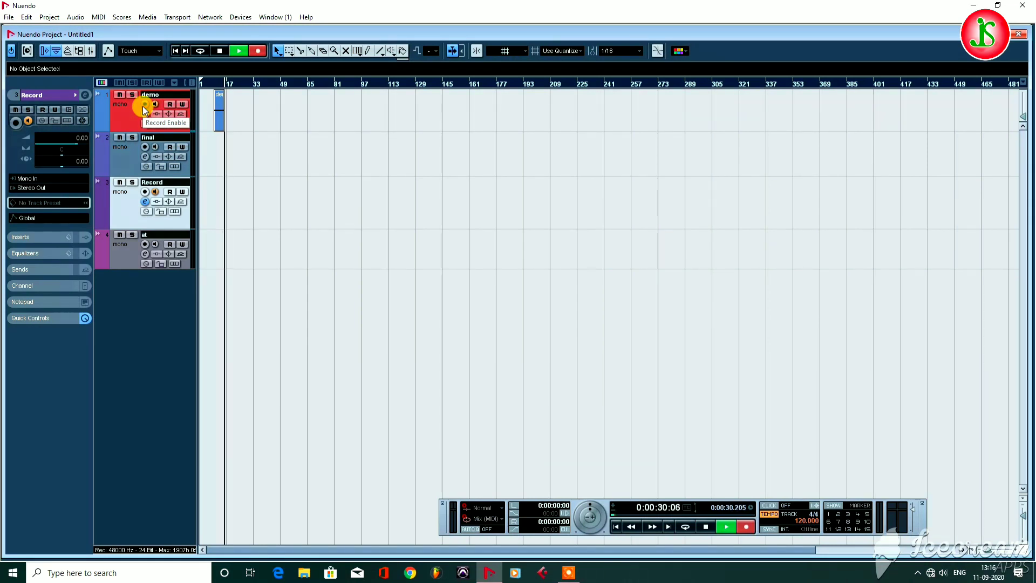
key("space")
Move the recorded clip from the demo track to the final track and play part of it back
left_click_drag(220, 111, 222, 154)
left_click(217, 83)
key("h")
key("h")
key("h")
key("h")
key("h")
key("h")
key("g")
key("g")
key("g")
key("g")
key("g")
key("g")
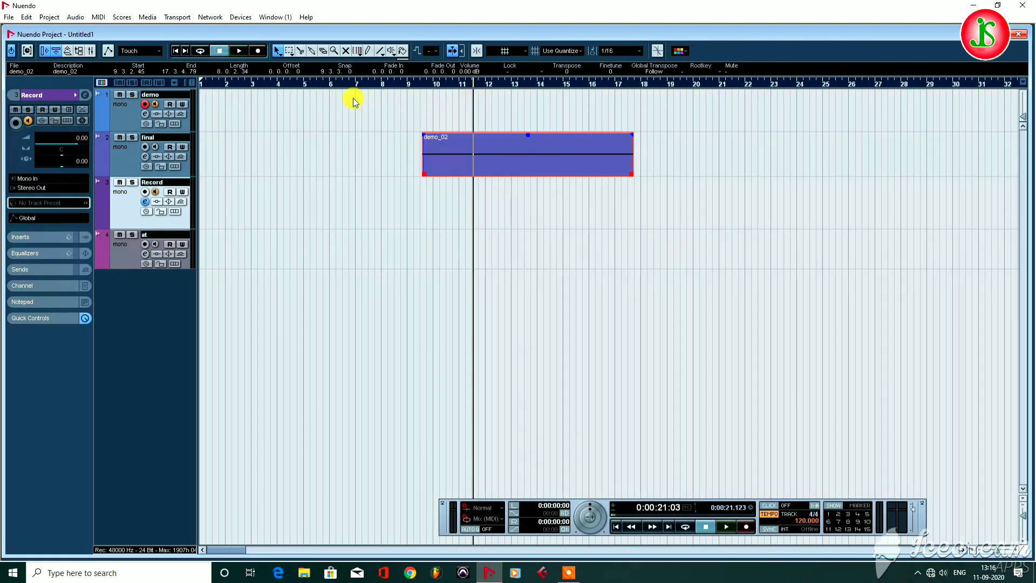
key("space")
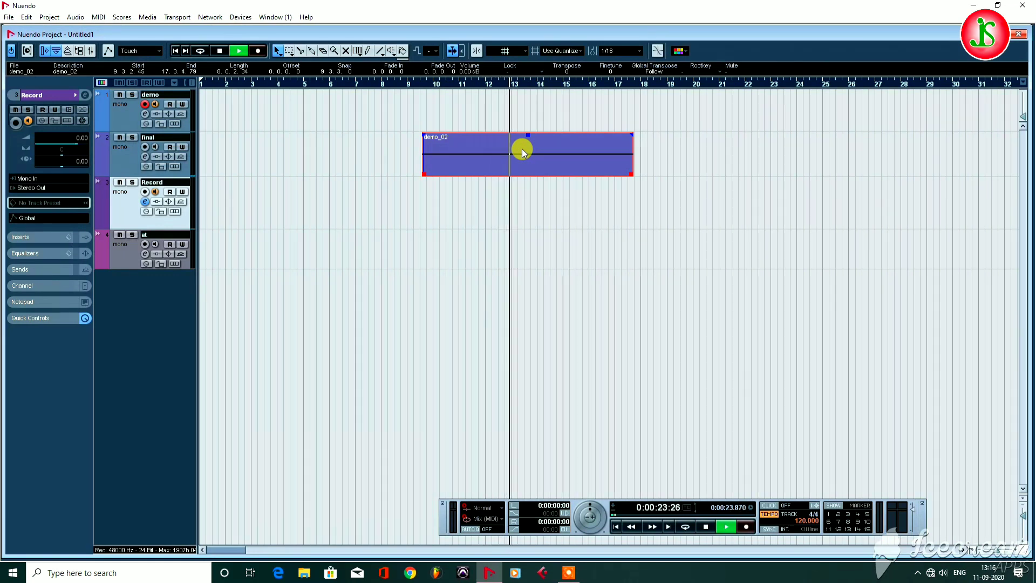
key("space")
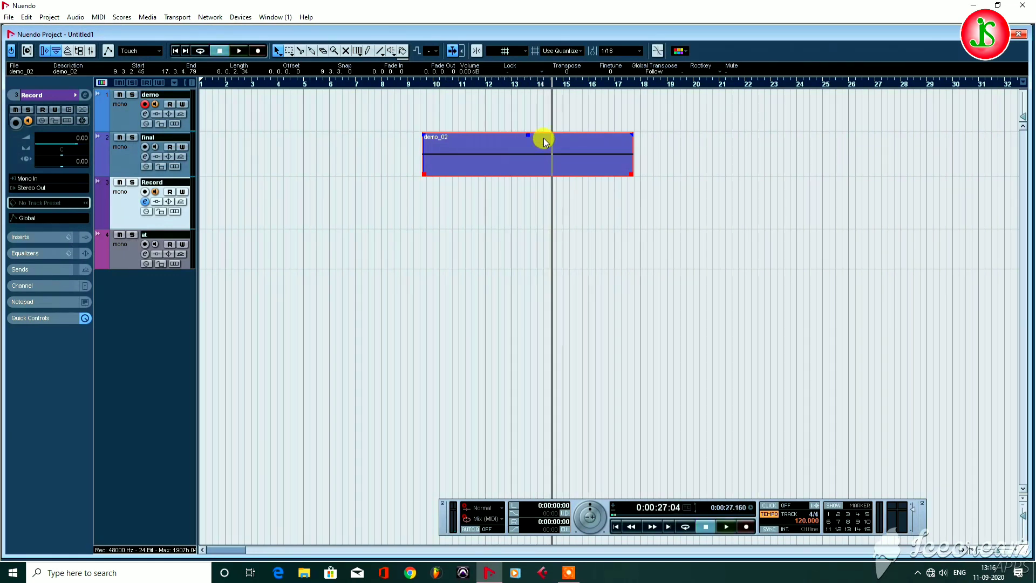
Move the clip on the final track slightly earlier so it starts at about bar 9.1.3
key("g")
key("g")
key("g")
left_click_drag(303, 155, 298, 156)
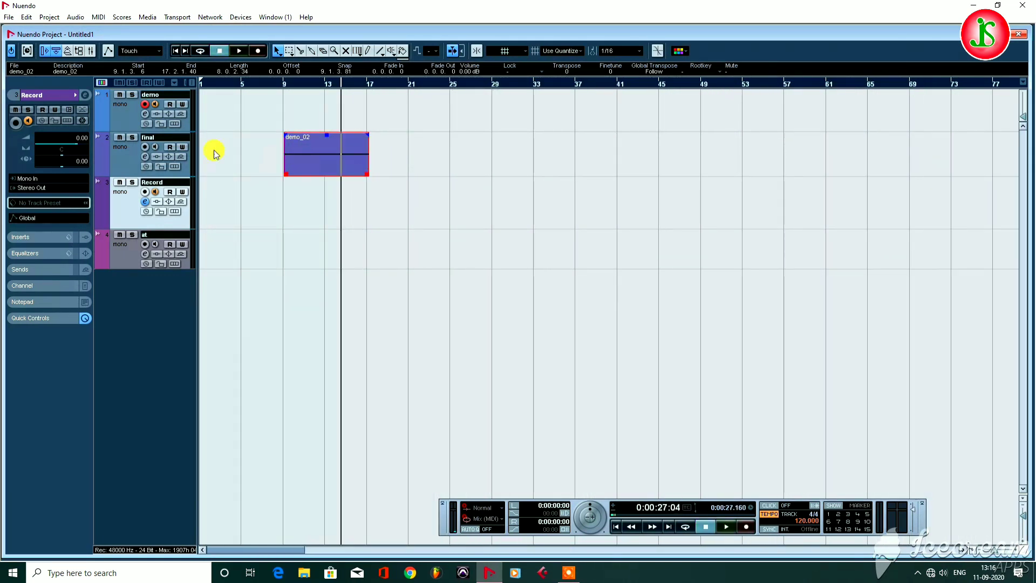
Disarm the demo track and arm the Record track for recording
left_click(128, 158)
left_click(114, 207)
left_click(144, 192)
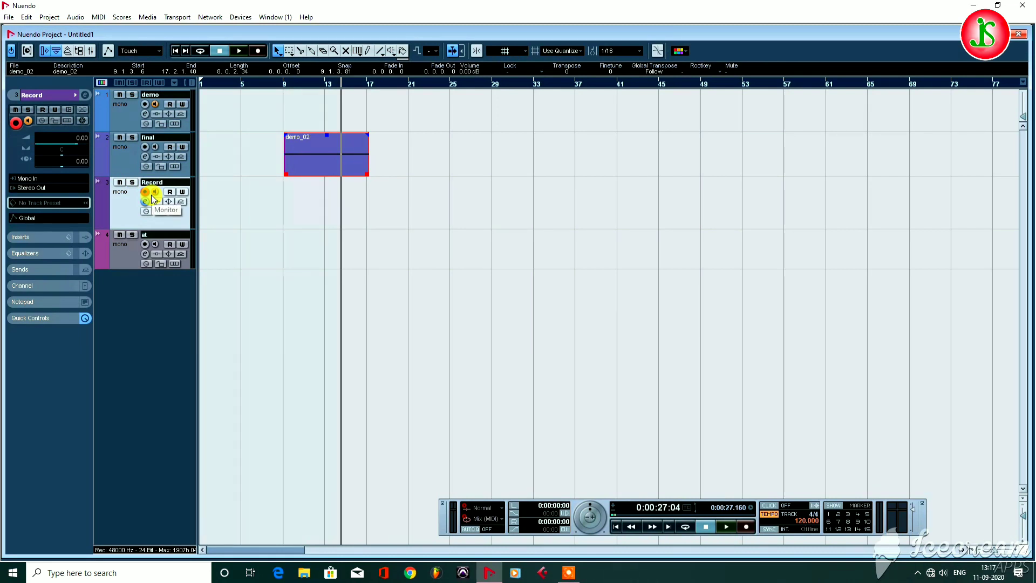
Use Range Selection to delete the beginning of the clip on the final track, up to just before bar 11
left_click(277, 51)
left_click(289, 50)
left_click_drag(277, 140, 299, 151)
key("Delete")
key("Delete")
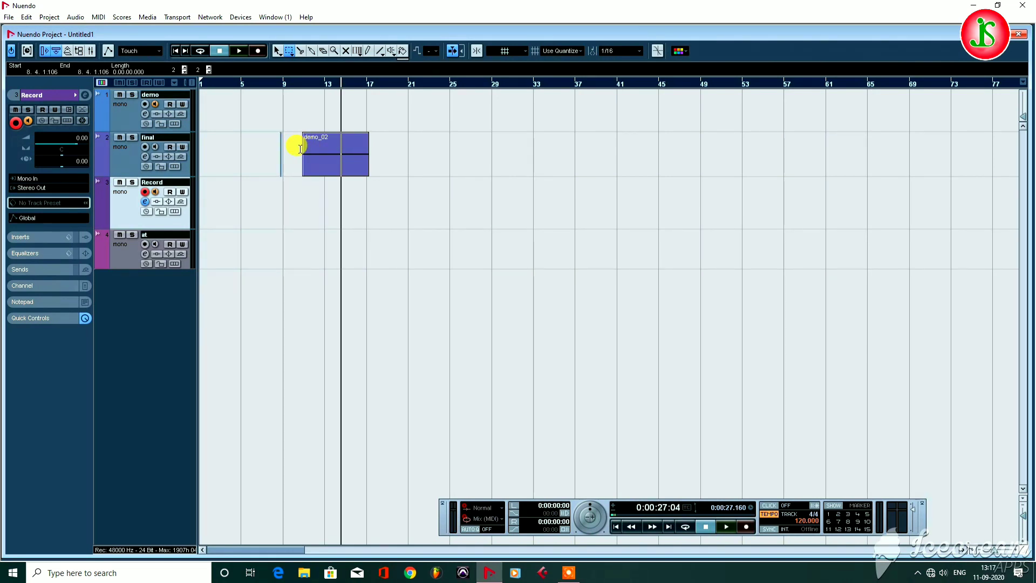
Split the clip on the final track close to its start, at about bar 11.2.1
left_click(300, 50)
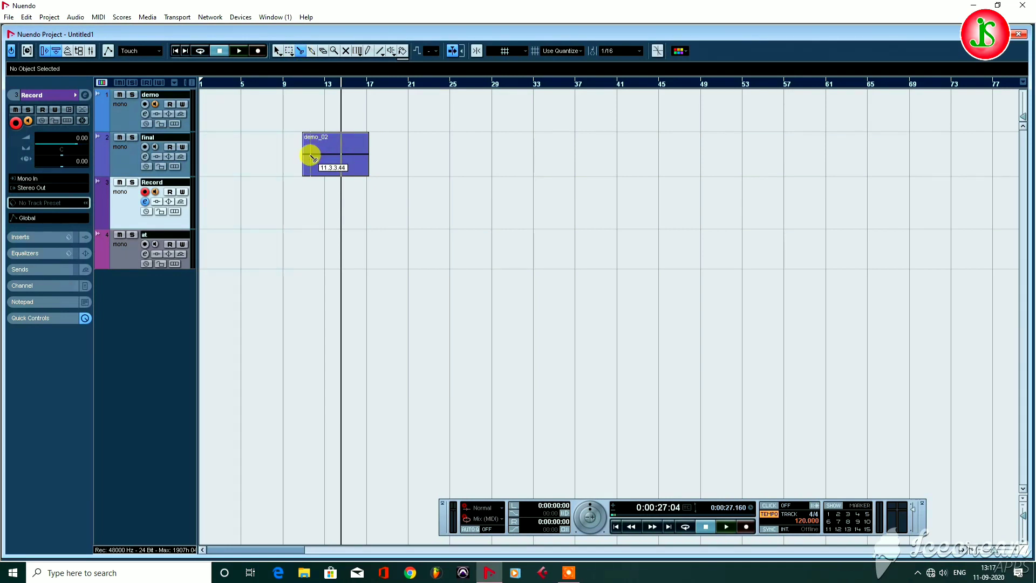
left_click_drag(293, 82, 396, 102)
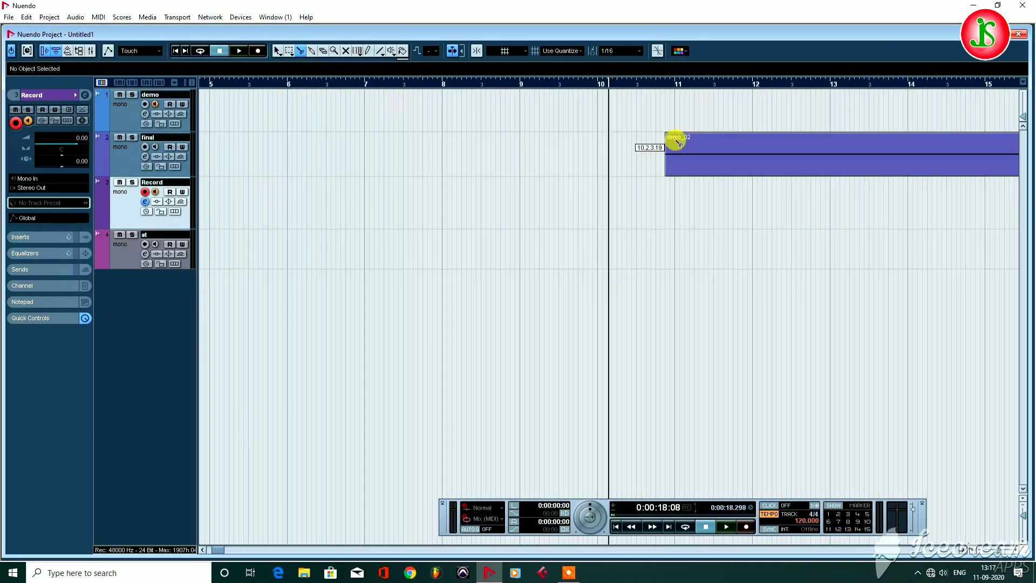
left_click(699, 155)
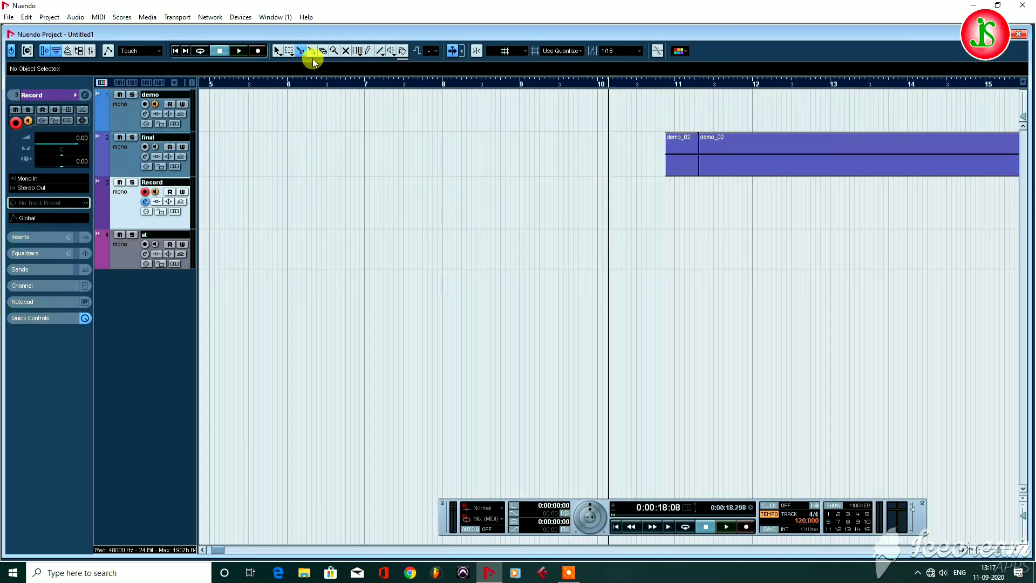
Delete the short first piece of the split clip using Object Selection and undo the deletion
left_click(276, 50)
left_click(694, 148)
key("Delete")
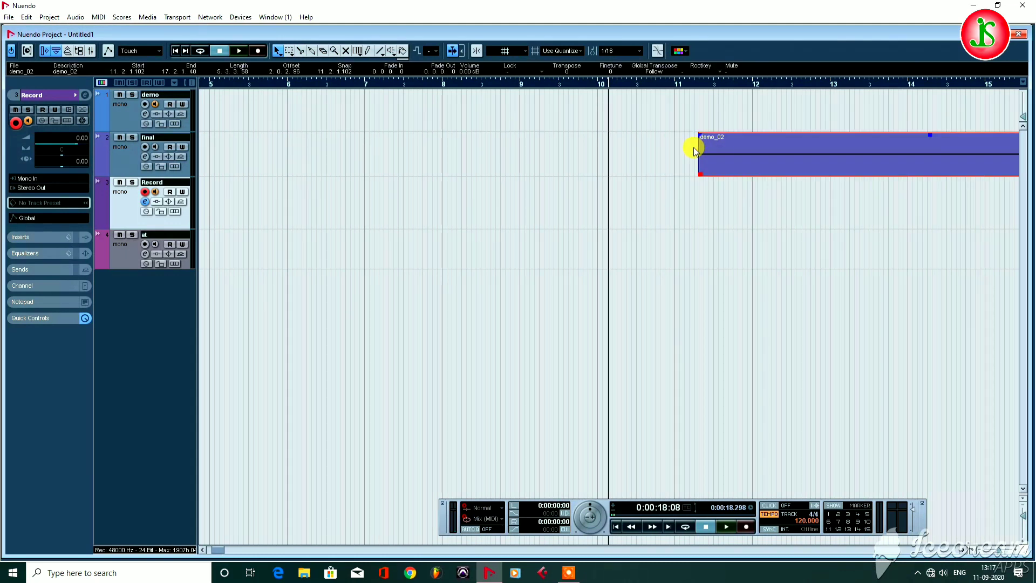
key("ctrl+z")
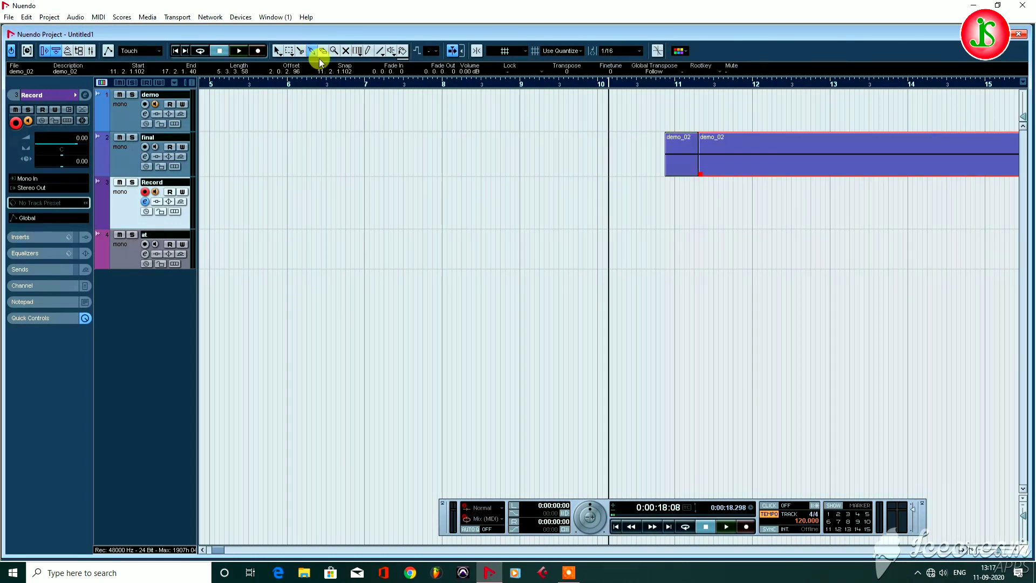
Join the two pieces of the split clip with the Glue tool and undo the join
left_click(312, 51)
left_click(697, 155)
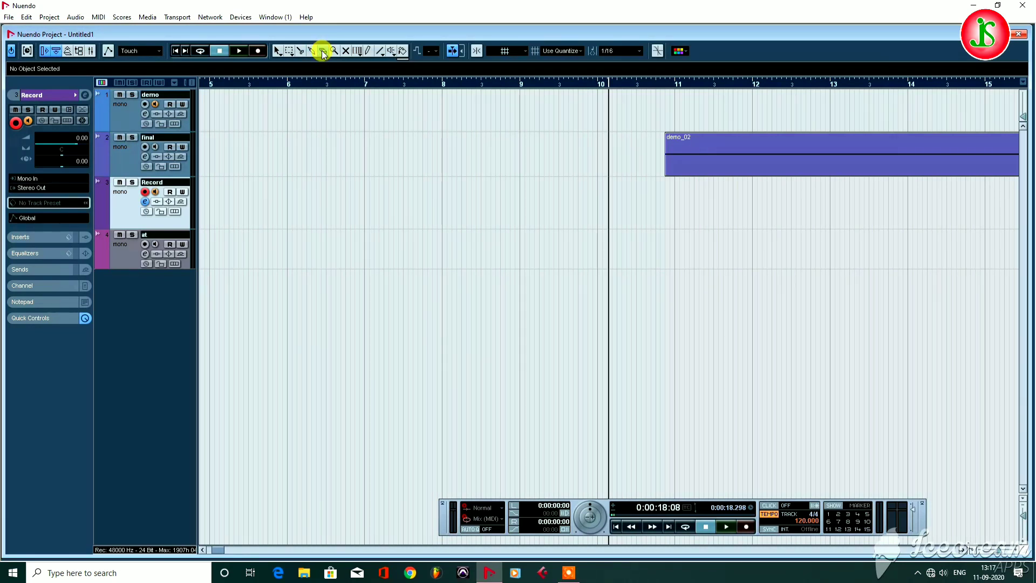
key("ctrl+z")
Remove the short first piece of the split clip with the Erase tool
left_click(323, 51)
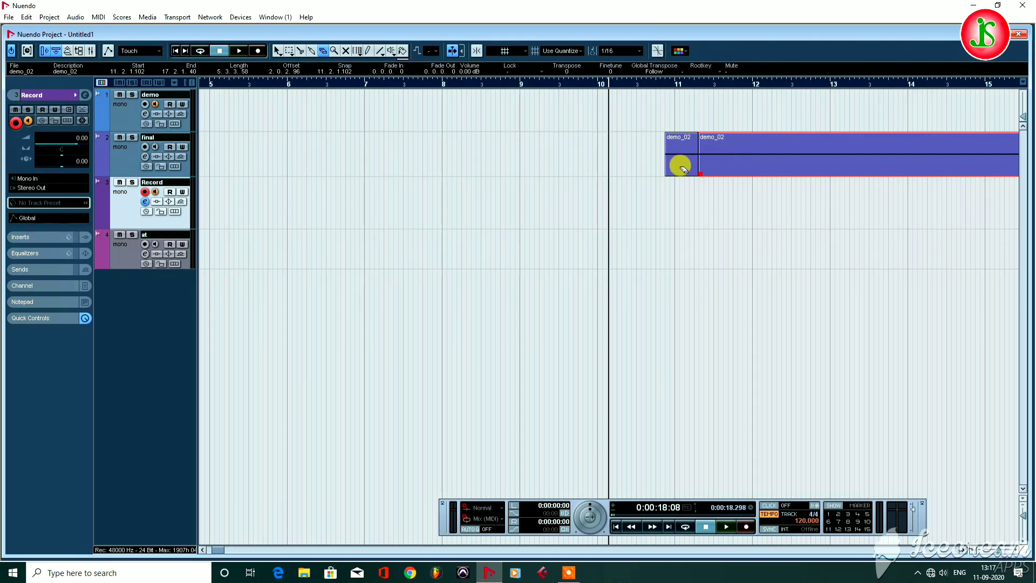
left_click(679, 162)
Zoom in and out around the remaining clip on the final track with the Zoom tool
left_click(335, 51)
double_click(695, 153)
double_click(366, 151)
double_click(308, 150)
left_click(288, 153)
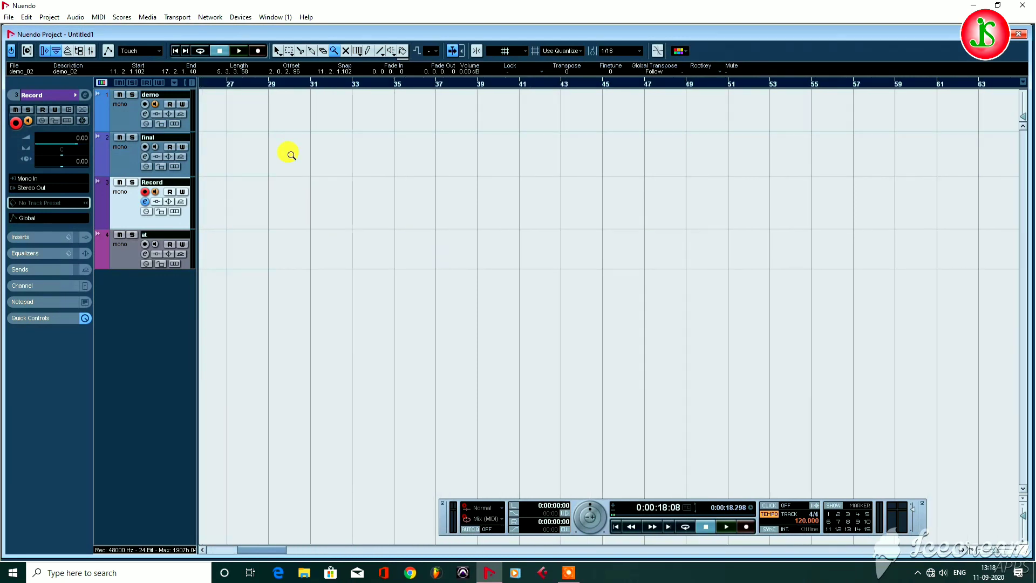
double_click(289, 153)
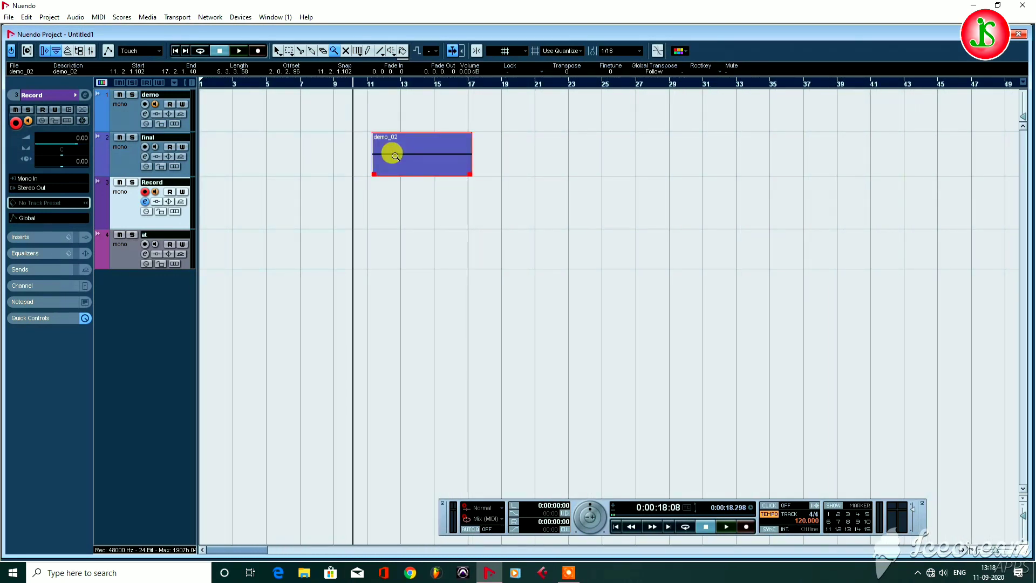
left_click(396, 156)
left_click(277, 50)
Mute the clip on the final track with the Mute tool and unmute it again
left_click(345, 50)
left_click(595, 153)
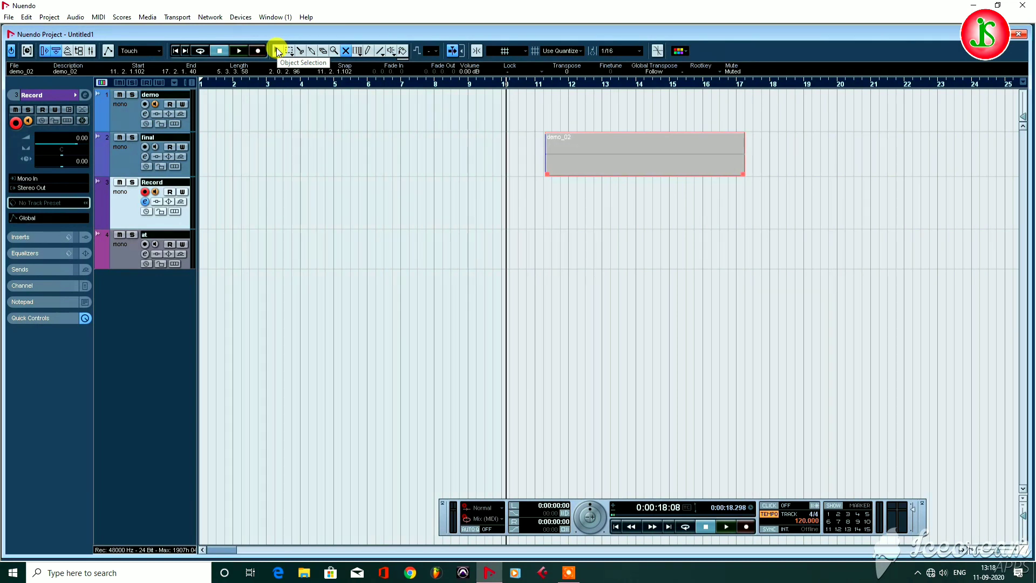
left_click(278, 51)
left_click(345, 50)
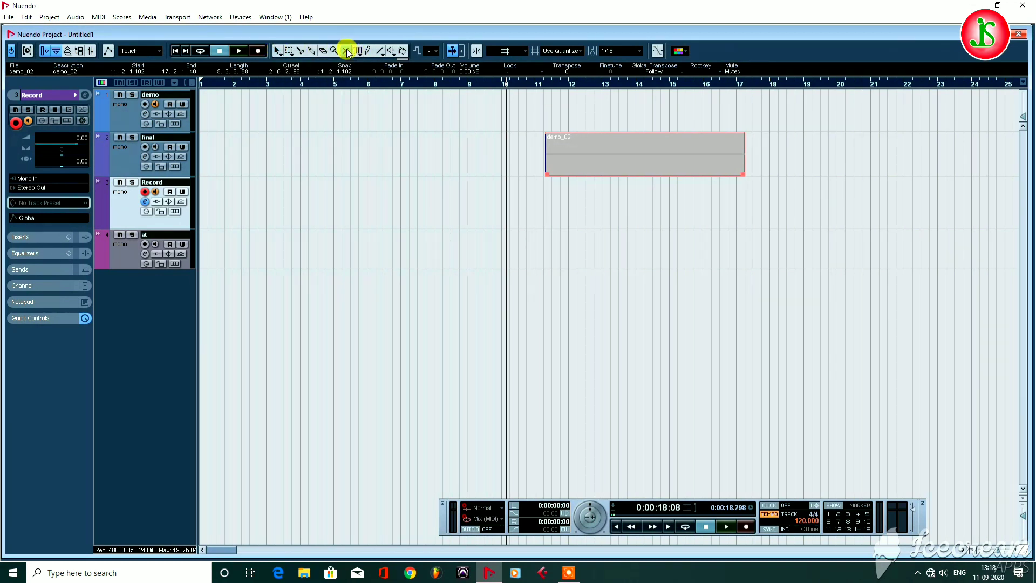
left_click(640, 157)
left_click(640, 157)
left_click(640, 157)
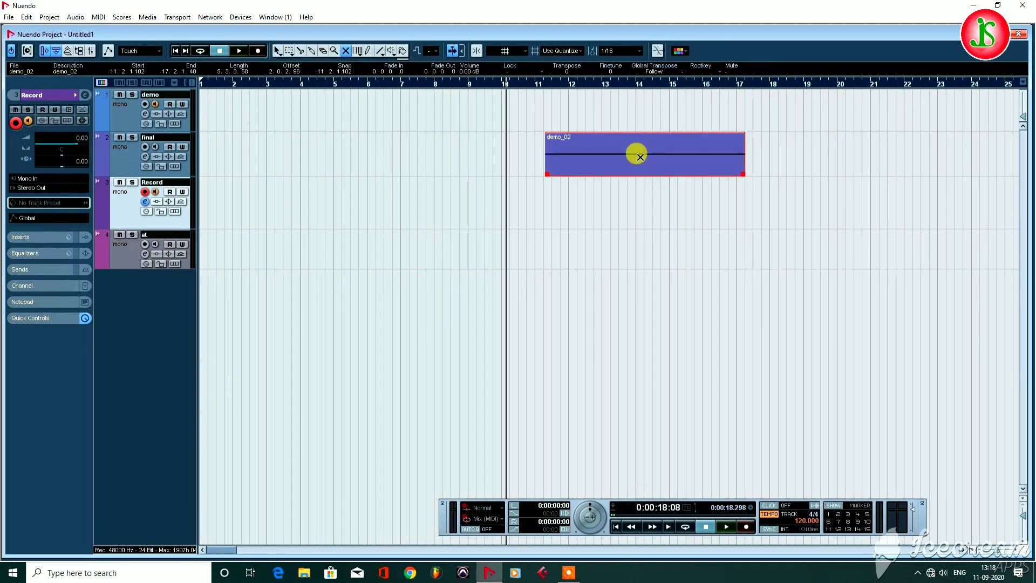
left_click(280, 51)
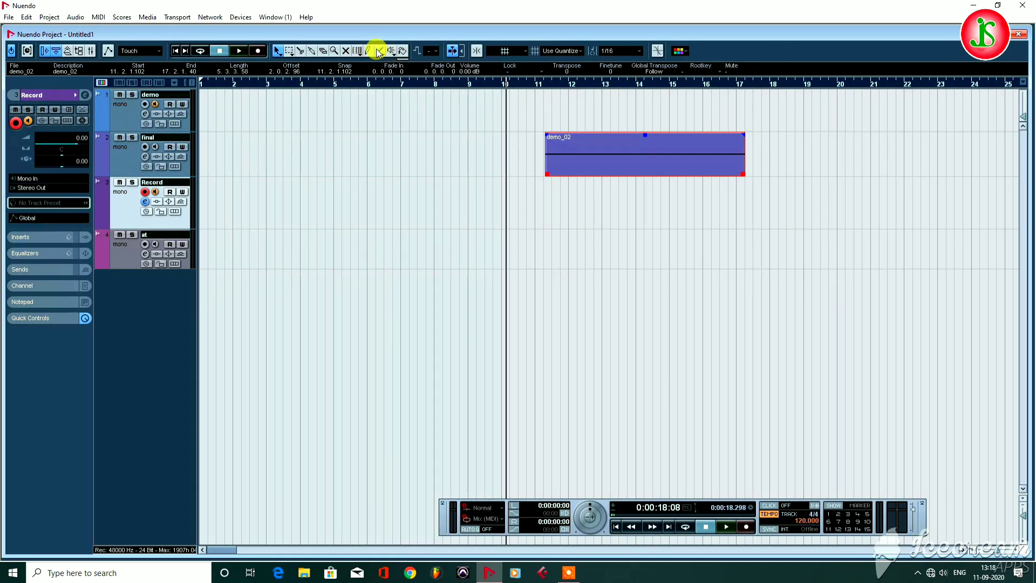
Apply Color 1 to the selected clip on the final track
left_click(681, 50)
left_click(693, 76)
left_click(683, 54)
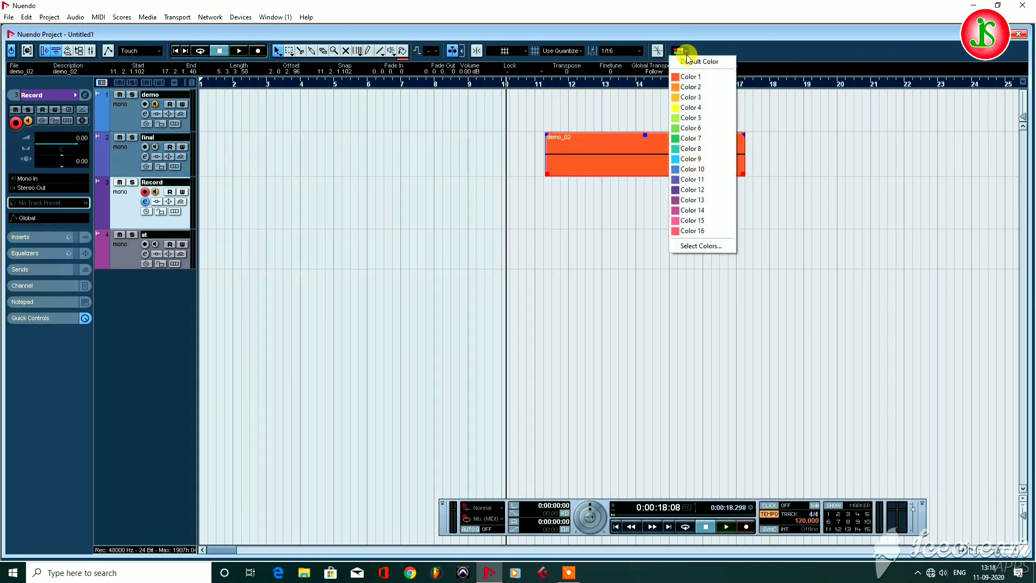
left_click(683, 54)
Examine the quantize, snap mode and grid type choices, keeping 1/16 and Use Quantize
left_click(638, 50)
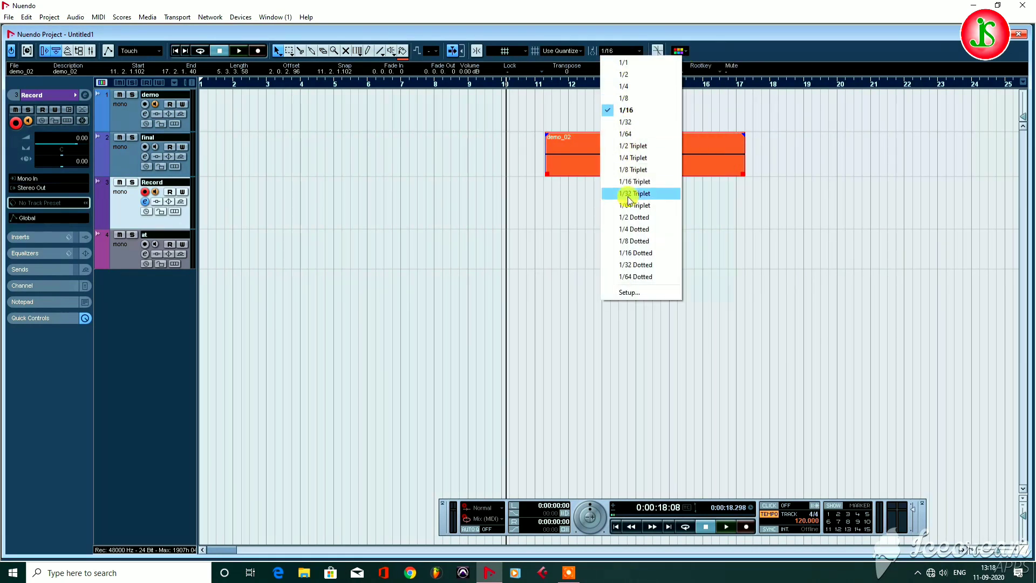
left_click(625, 110)
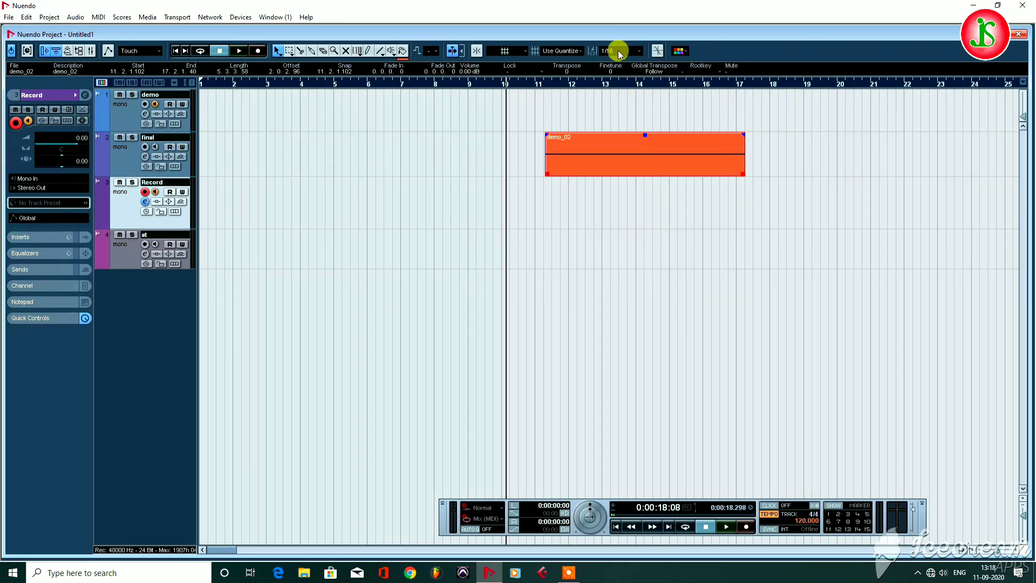
left_click(517, 50)
left_click(519, 59)
left_click(566, 52)
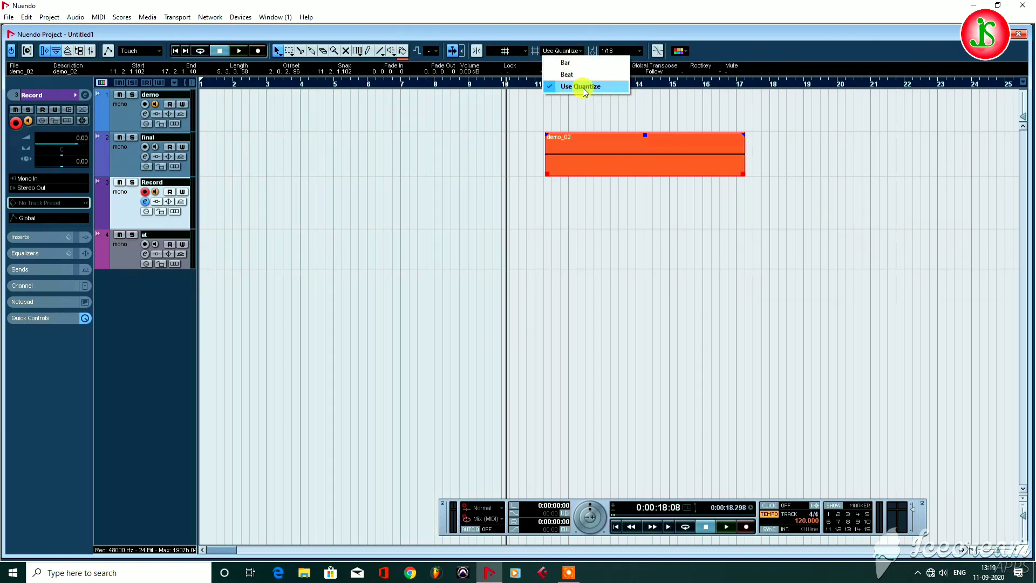
left_click(566, 51)
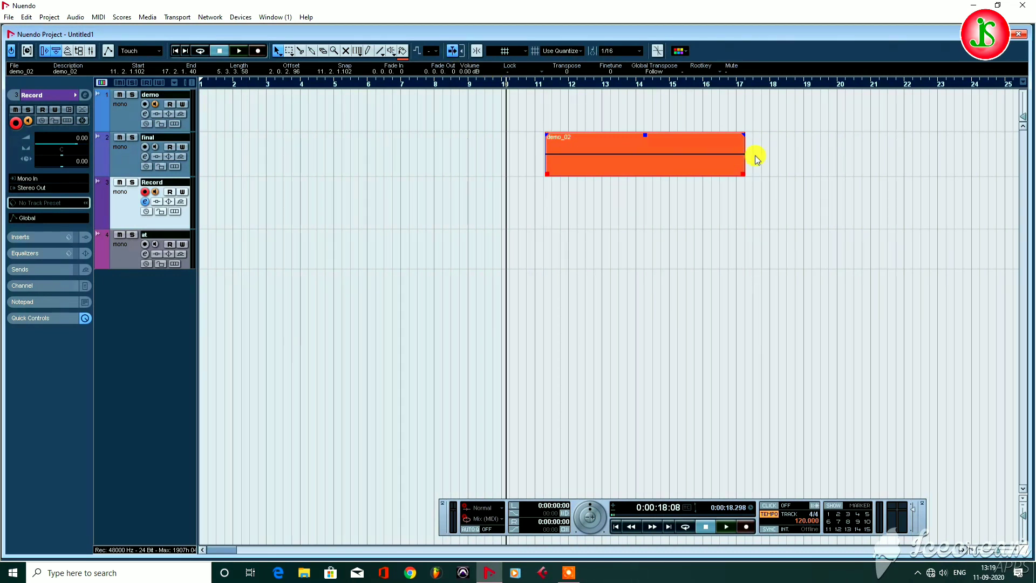
Play the clip with Auto-Scroll off at a closer zoom and stop playback
key("space")
key("h")
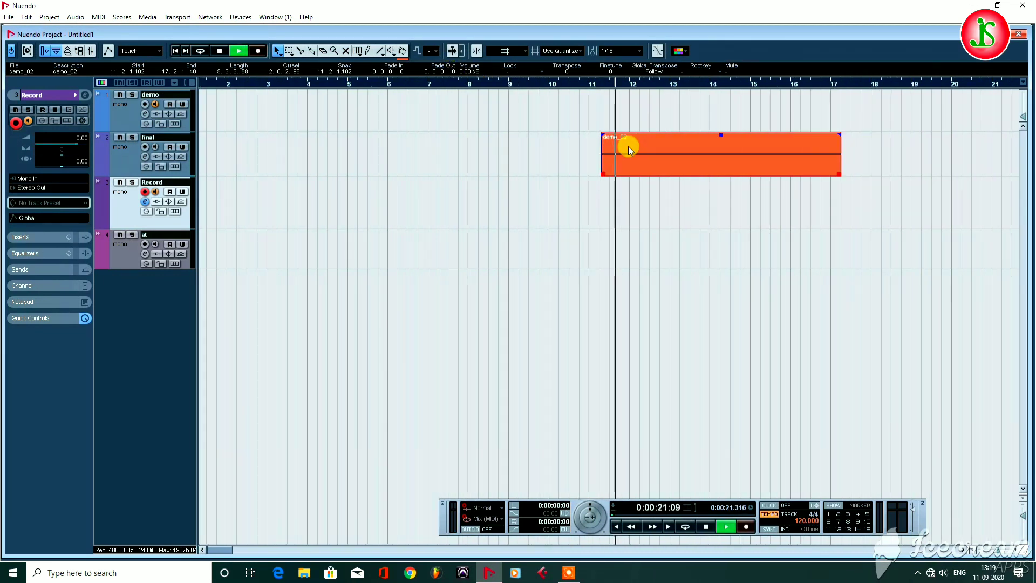
key("h")
key("h")
key("h")
key("space")
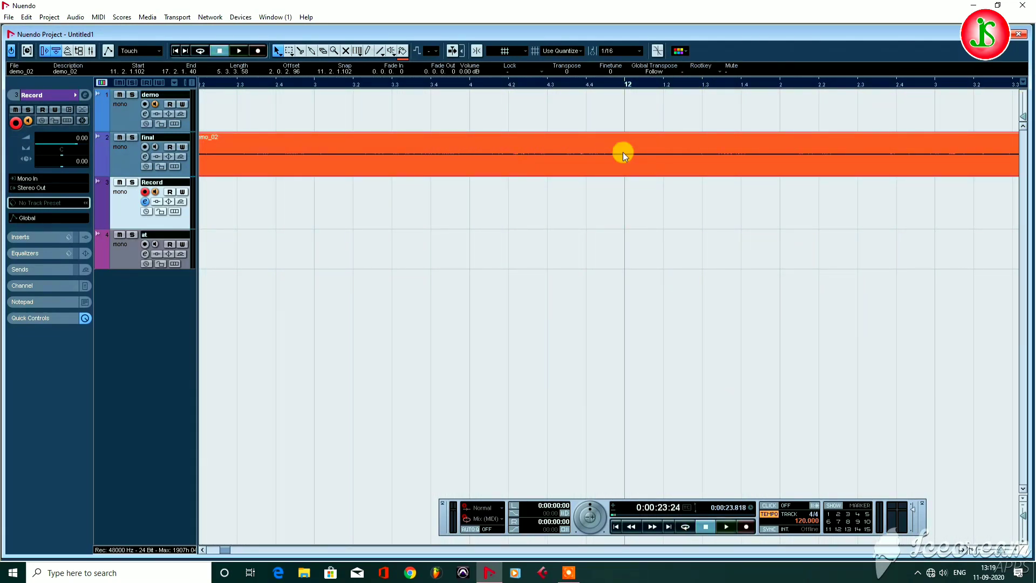
Turn Auto-Scroll back on and play the clip briefly to follow the cursor
left_click(452, 50)
key("space")
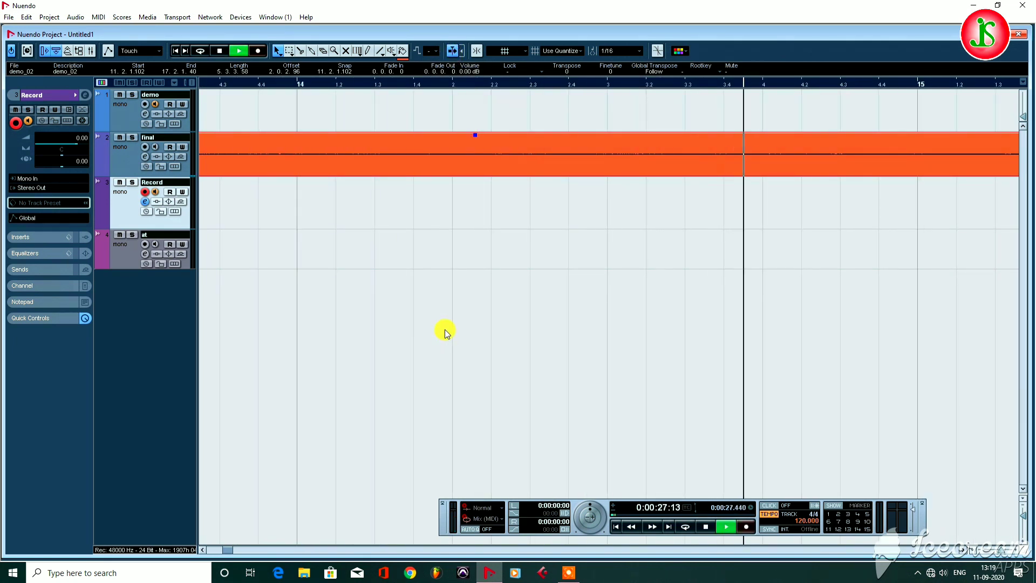
key("space")
Turn on Snap and move the clip on the final track earlier so it starts at 10.4.3.0
key("g")
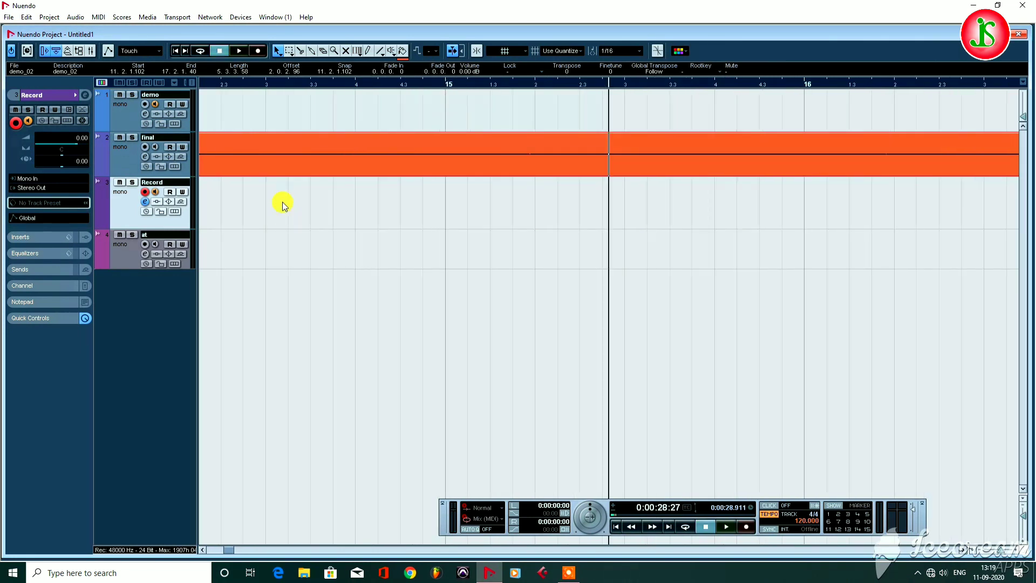
left_click(476, 52)
left_click(478, 51)
key("g")
key("g")
key("g")
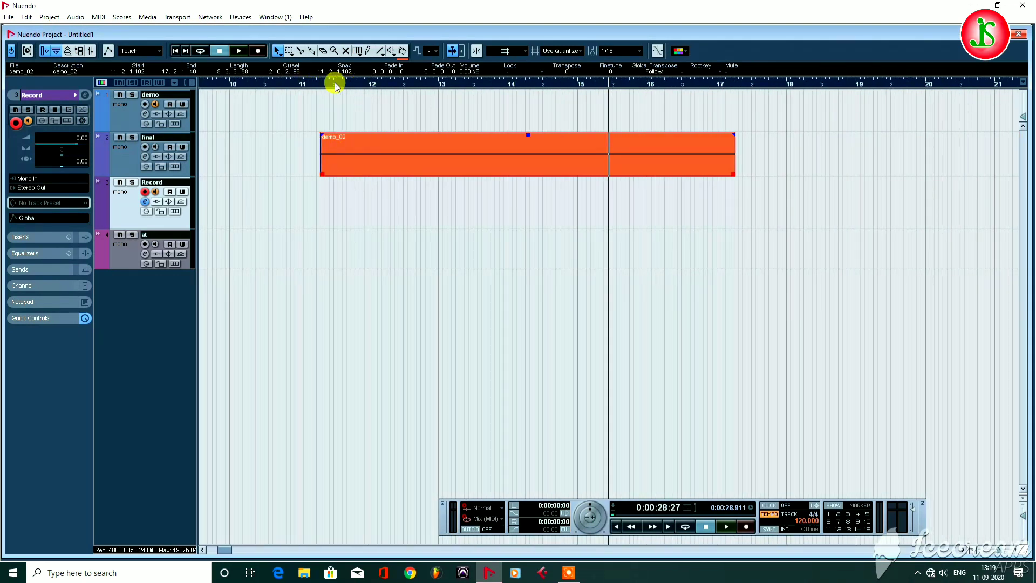
left_click(477, 51)
left_click_drag(413, 143, 385, 135)
key("h")
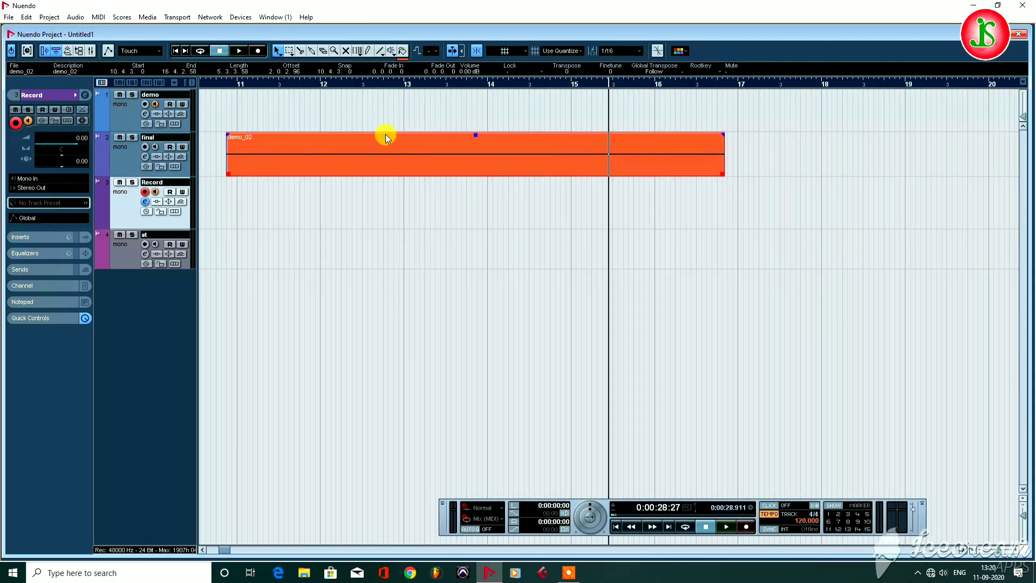
Move the final track's clip to start at 11.3.2.0 with Snap on, and shift it to 11.2.1.32 with Snap off
key("h")
key("g")
key("g")
key("g")
key("g")
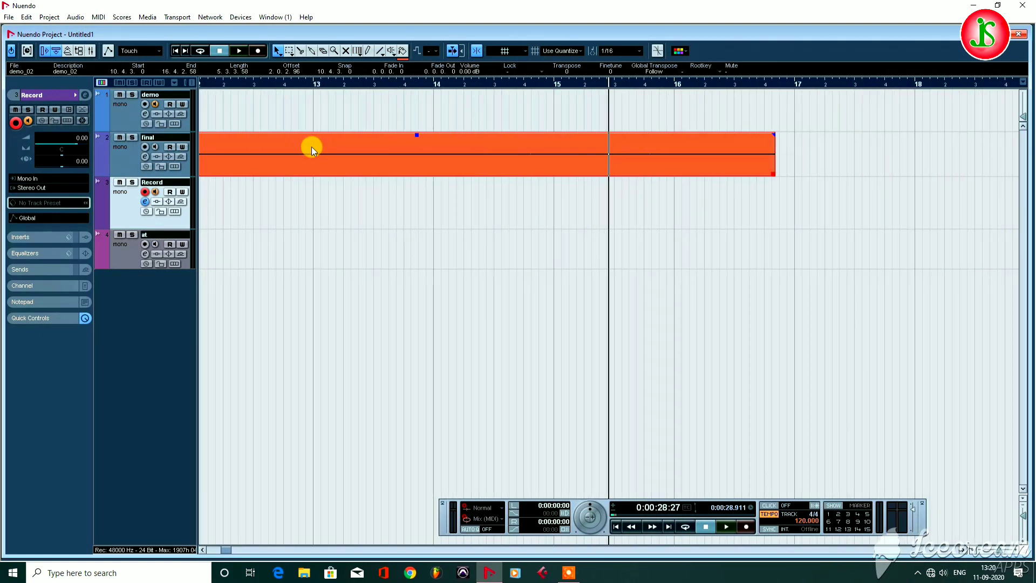
key("g")
left_click_drag(283, 147, 339, 154)
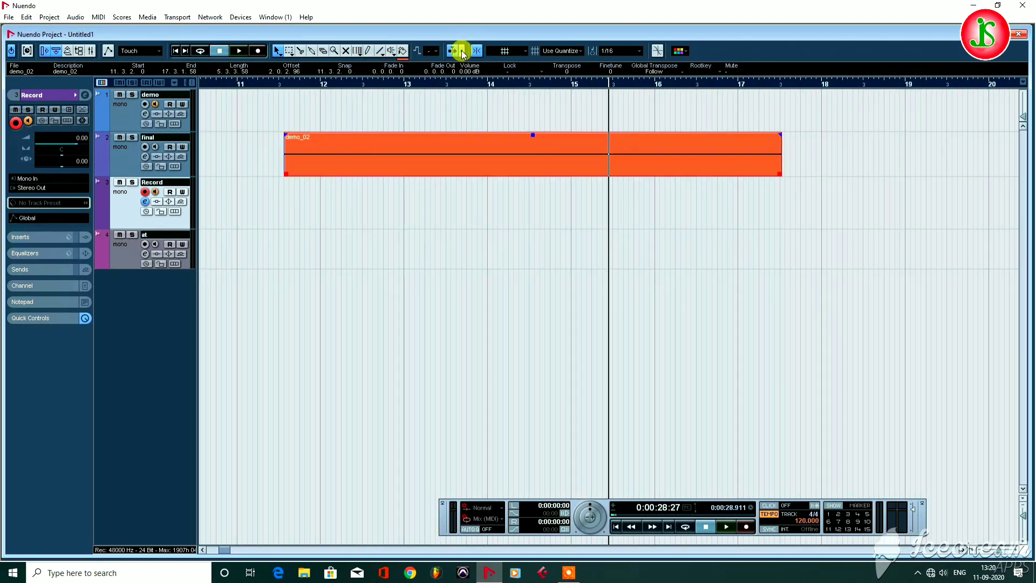
mouse_move(361, 151)
left_mouse_down()
mouse_move(333, 147)
mouse_move(370, 145)
mouse_move(325, 157)
mouse_move(342, 158)
left_mouse_up()
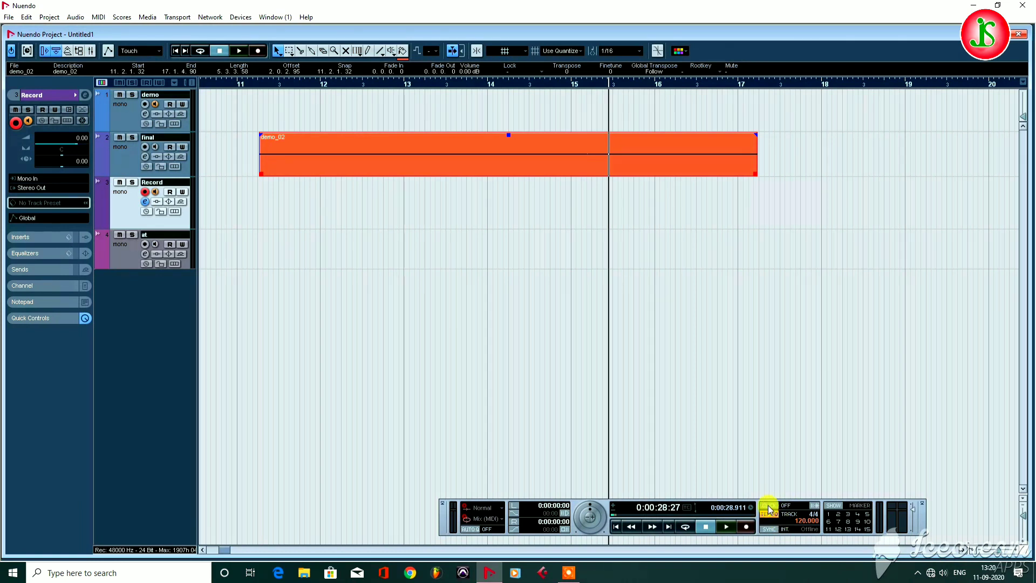
Play the project with the metronome click turned on, and play again with the click turned off
key("space")
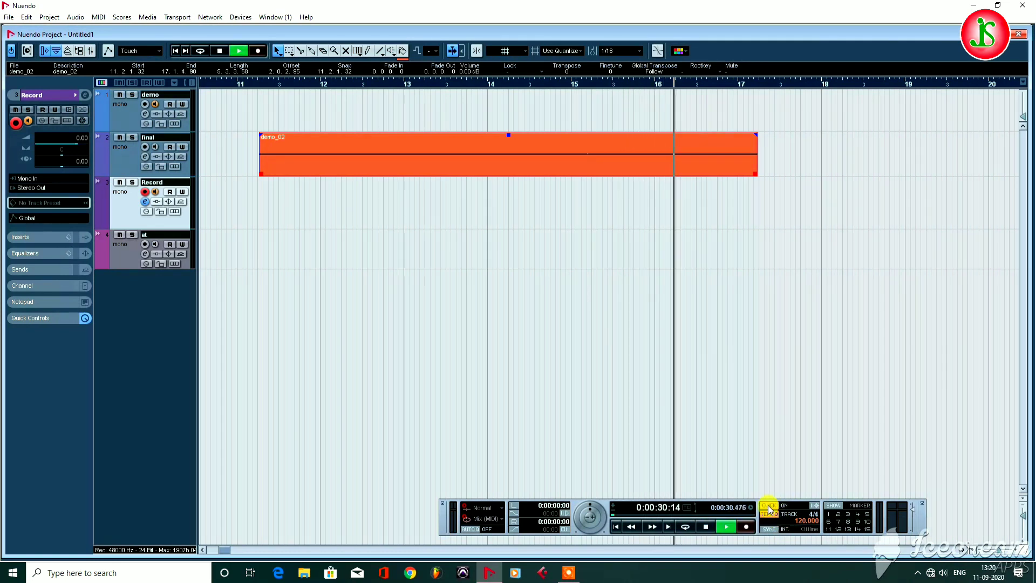
key("space")
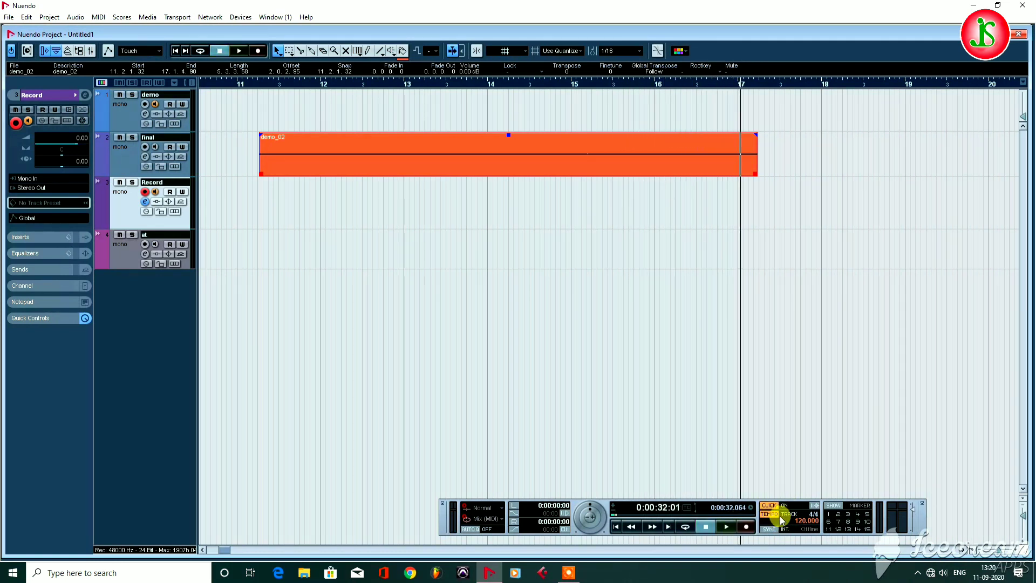
key("space")
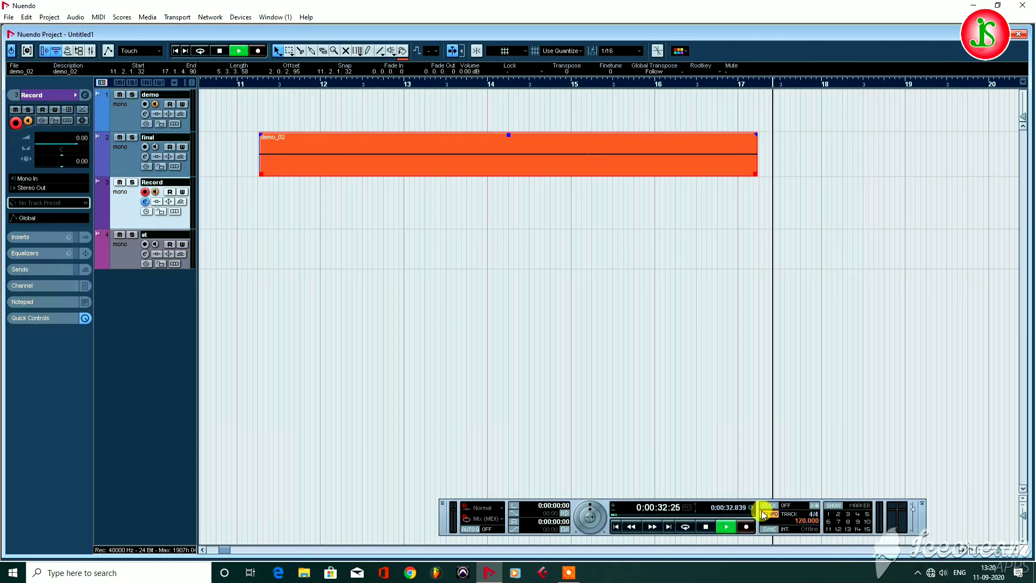
Stop playback, switch the tempo mode from Track to Fixed and set the tempo to 100
left_click(769, 517)
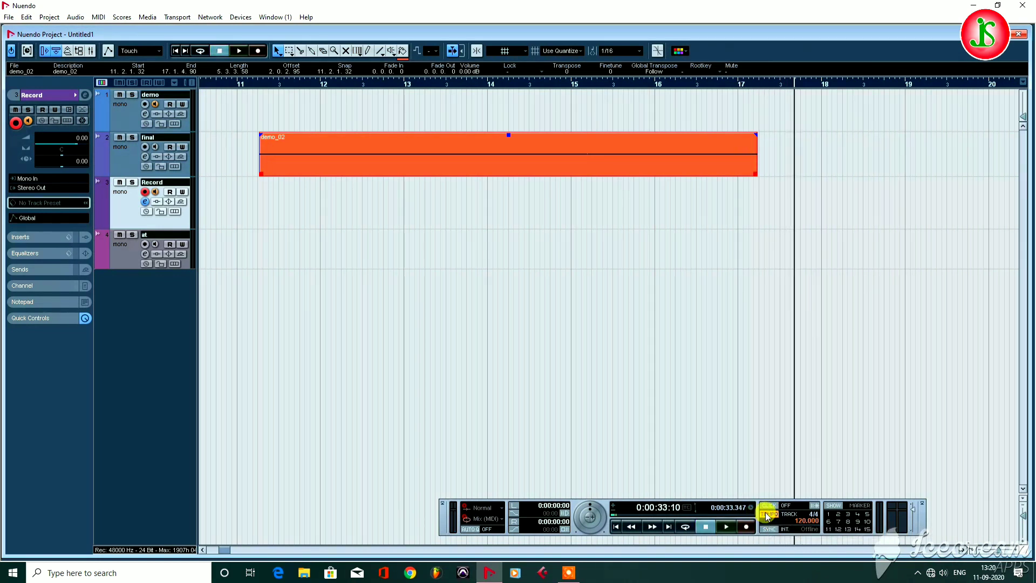
left_click(804, 520)
type("10")
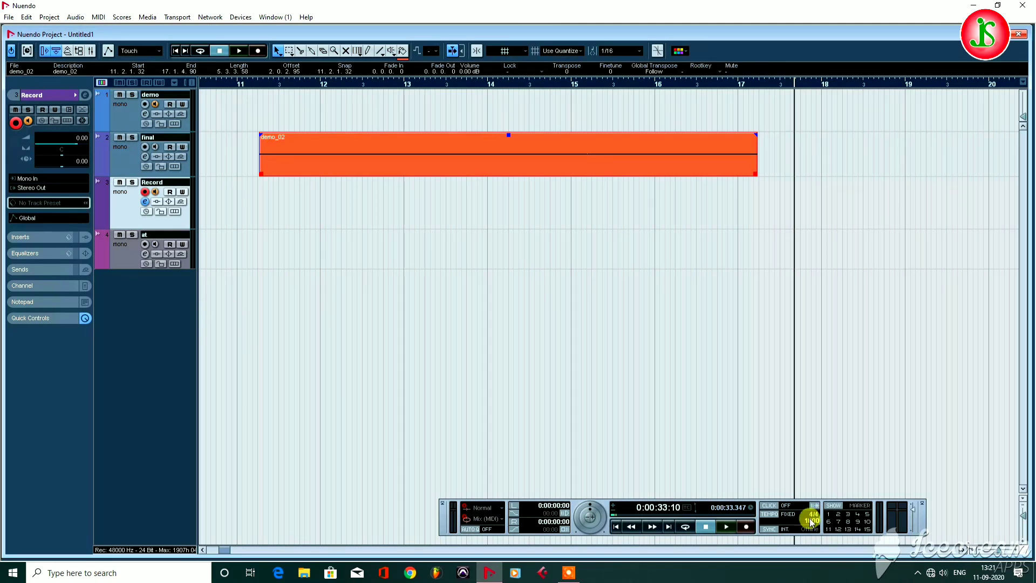
type("0")
key("Return")
Set the fixed tempo to 120 and deselect the clip on the final track
left_click(806, 521)
type("120")
key("Return")
left_click(768, 514)
left_click(768, 515)
double_click(809, 520)
key("ctrl+t")
left_click_drag(812, 524, 803, 523)
key("ctrl+t")
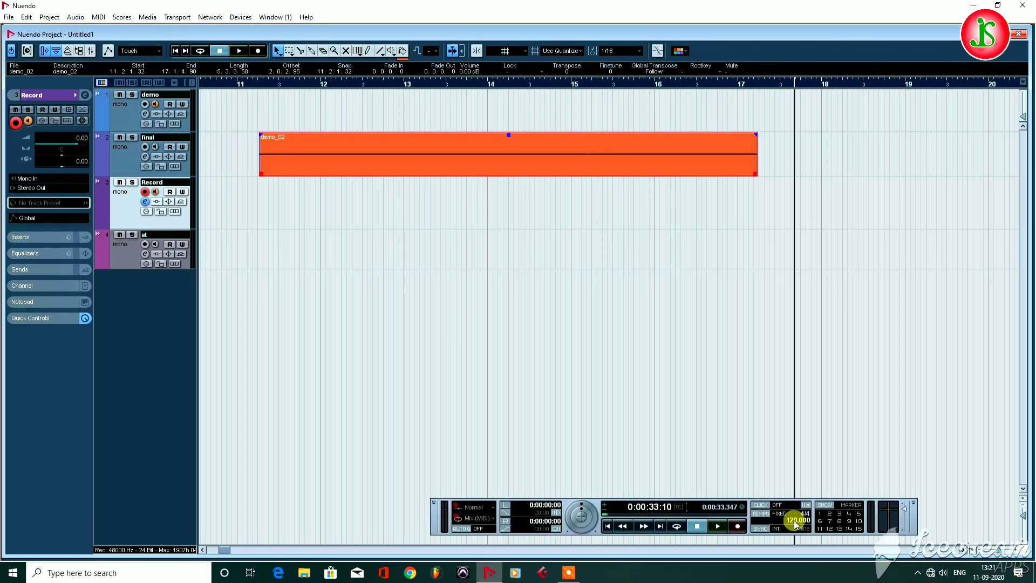
left_click(744, 445)
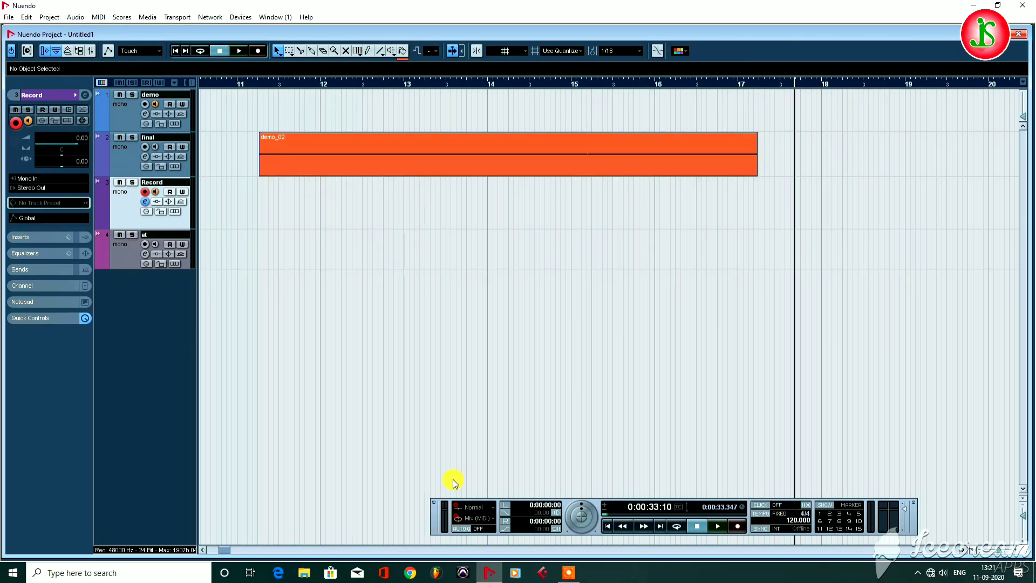
Examine the Record track's input bus choices, keeping Mono In
left_click(42, 180)
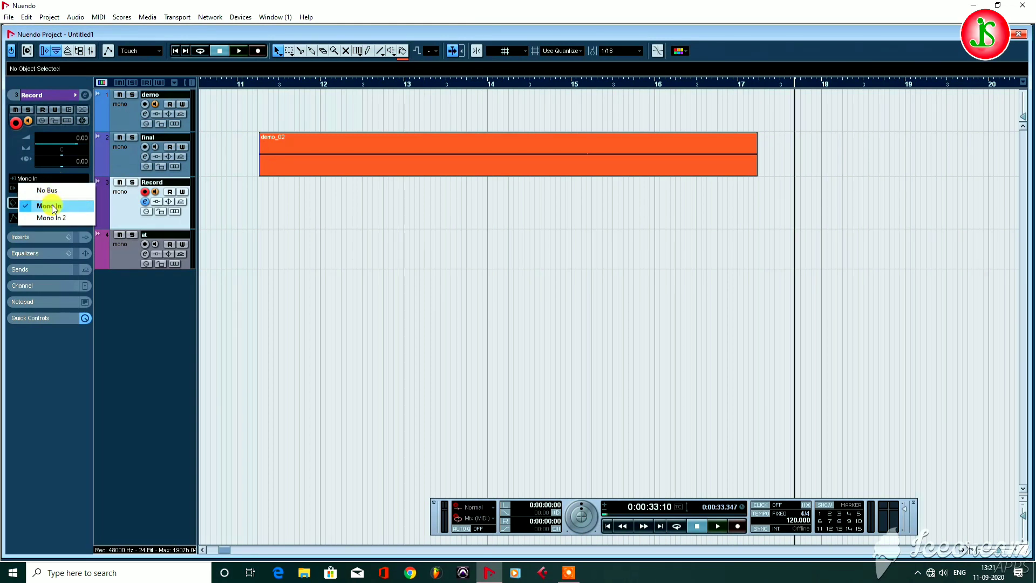
left_click(46, 179)
left_click(47, 180)
left_click(51, 210)
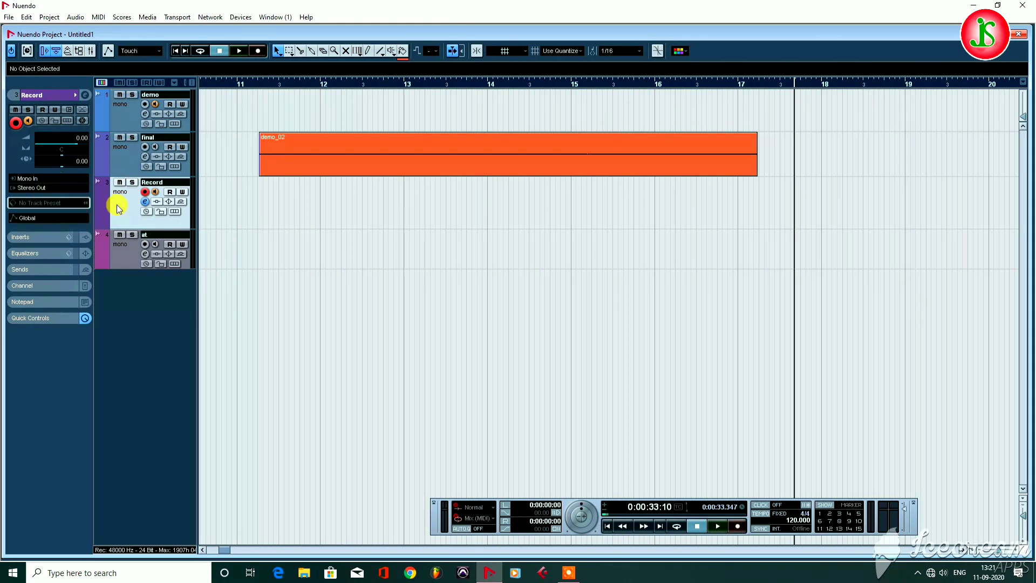
left_click(240, 17)
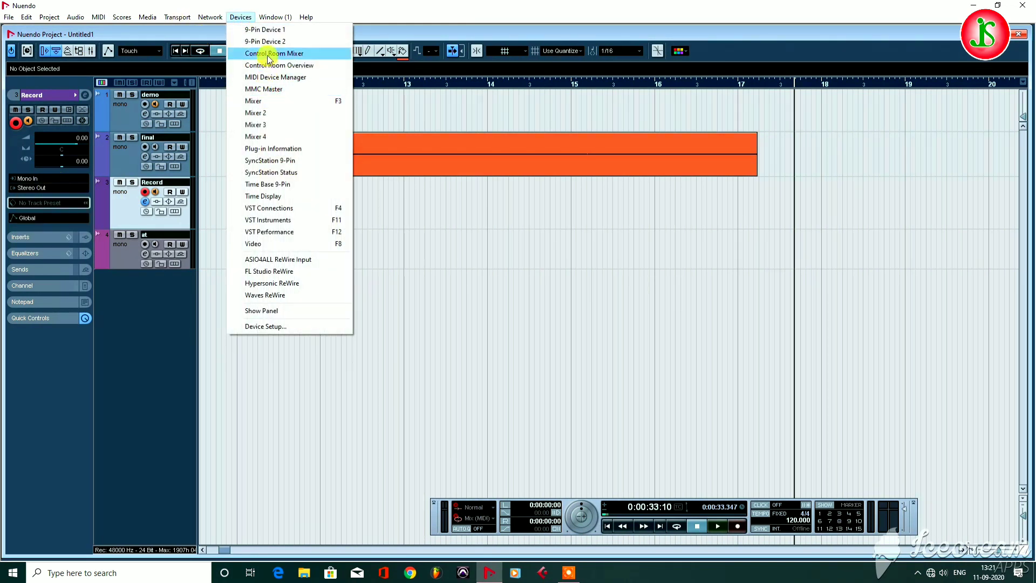
left_click(265, 138)
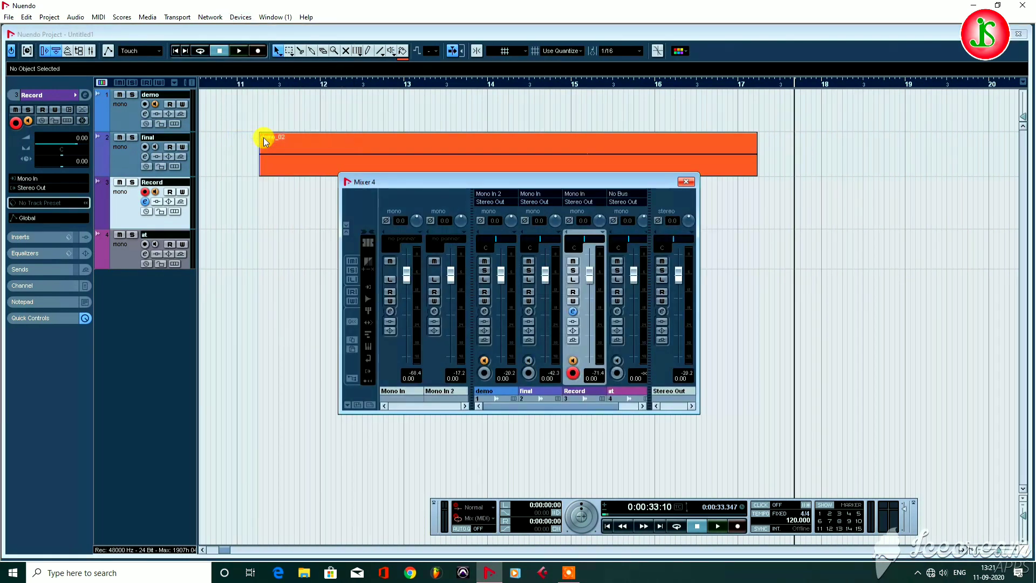
left_click(689, 180)
Open VST Connections and display its input buses
left_click(238, 18)
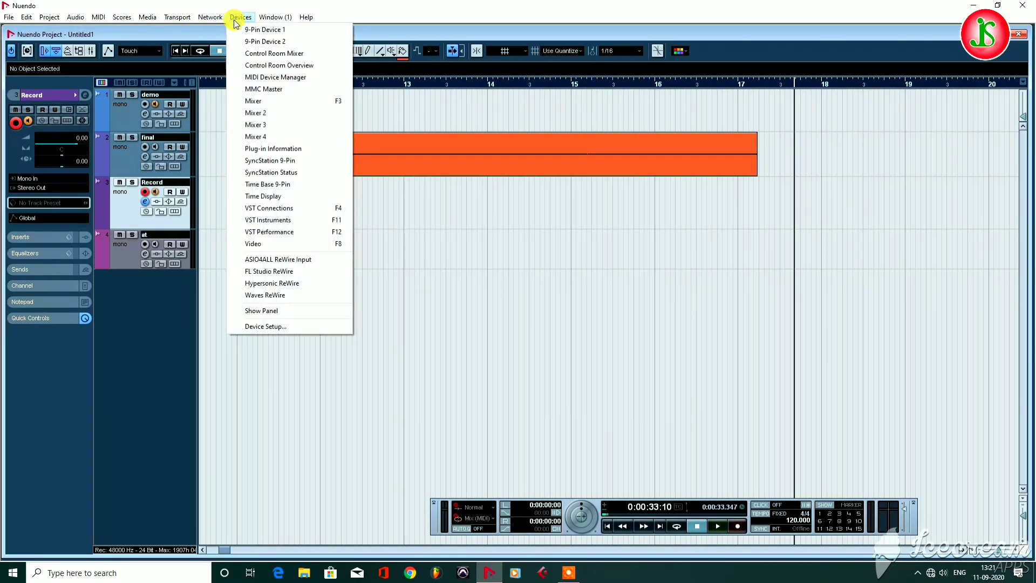
left_click(219, 133)
key("F4")
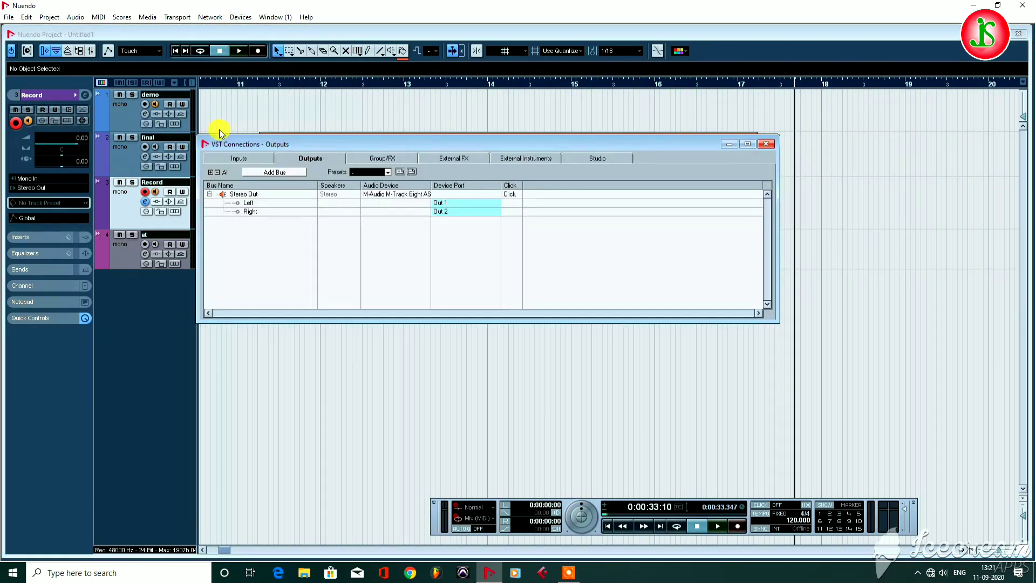
left_click(238, 157)
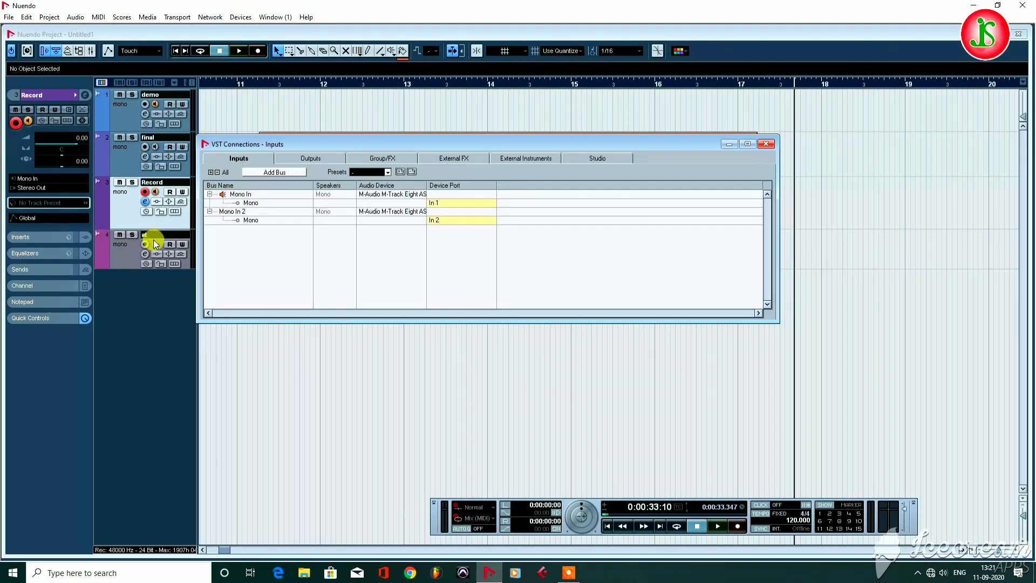
Compare the Record track's input choices with the input and output buses in VST Connections, and close that window
left_click(42, 174)
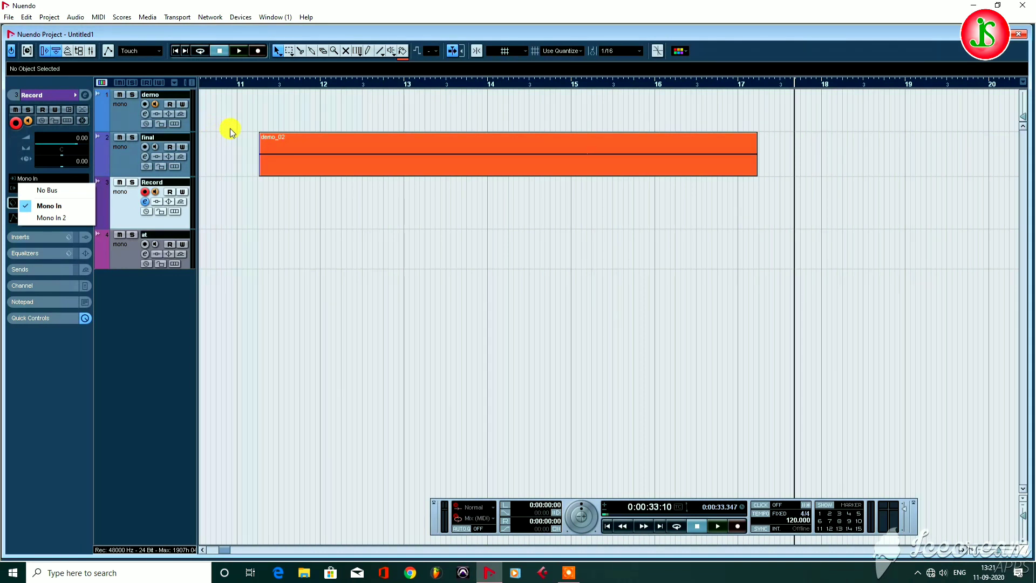
left_click(139, 296)
key("F4")
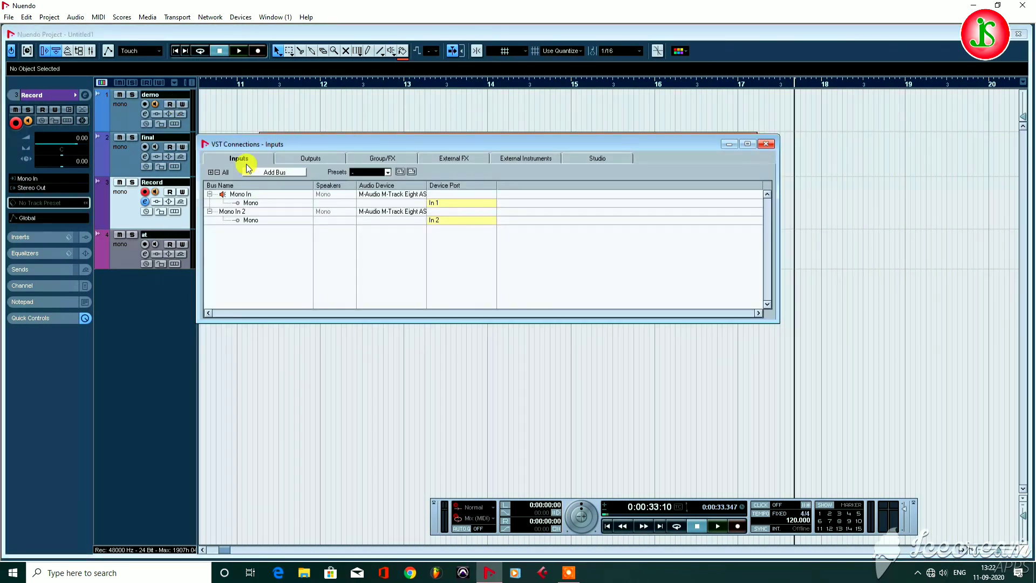
left_click(309, 158)
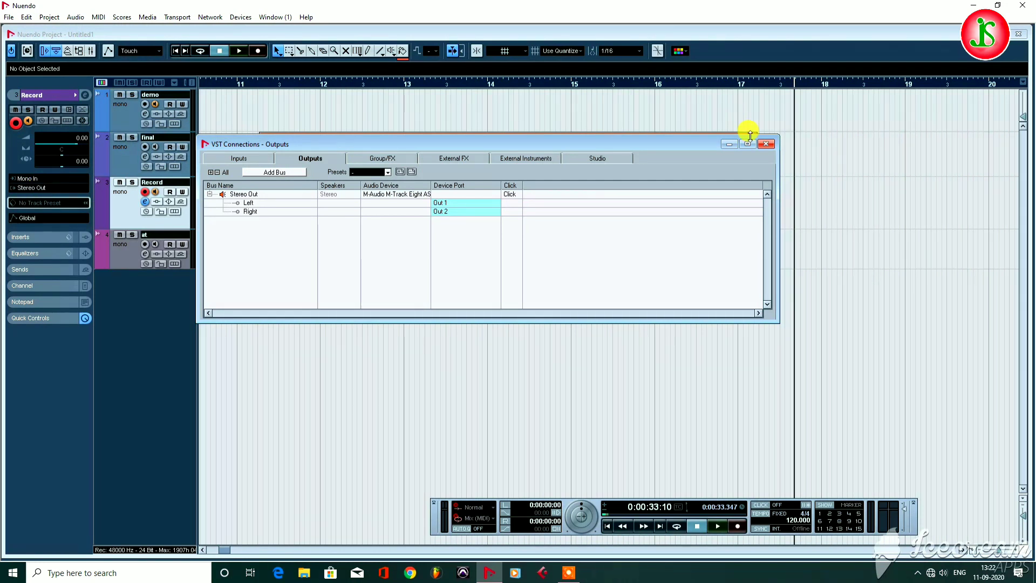
left_click(766, 144)
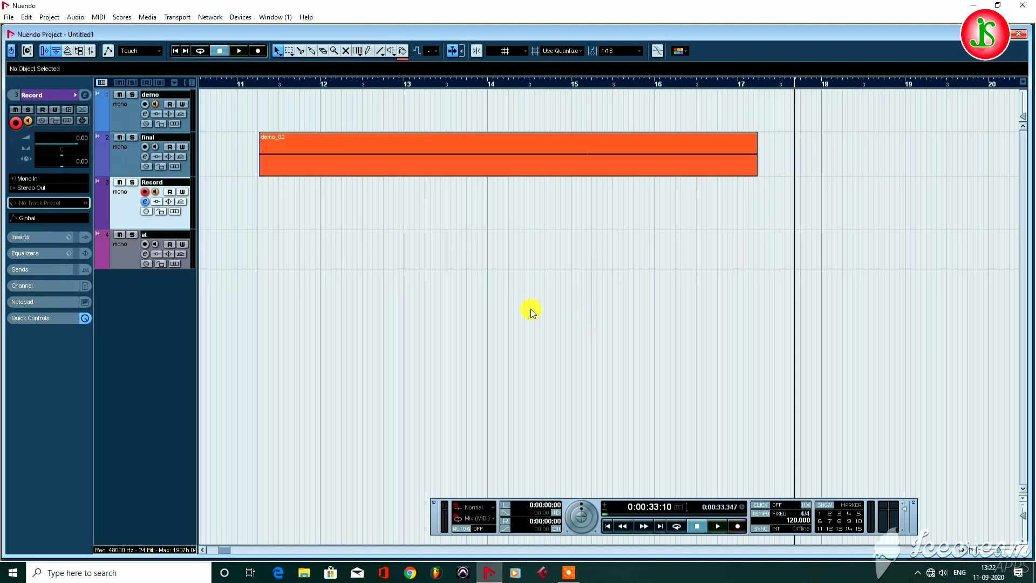
key("space")
key("space")
left_click(569, 572)
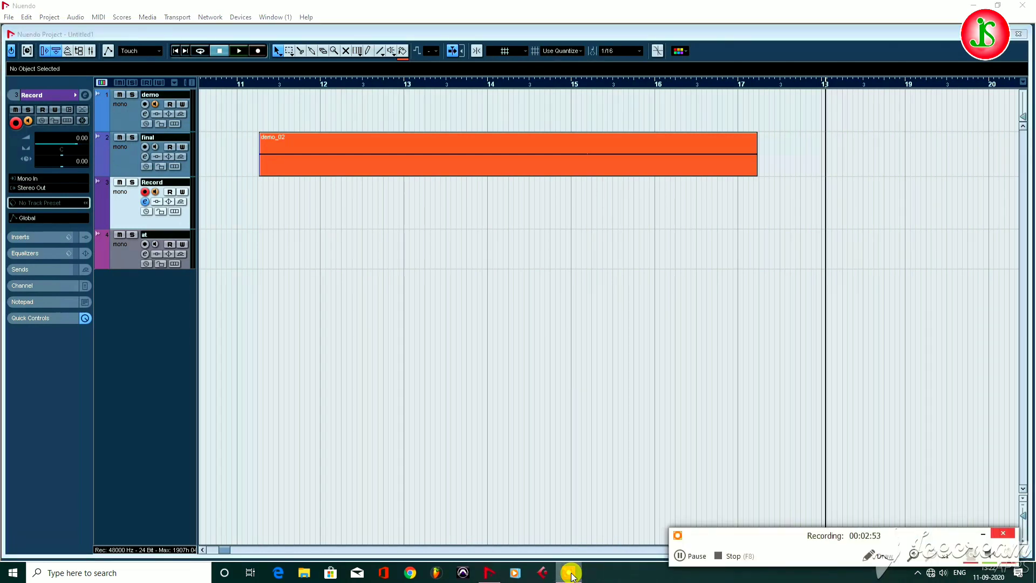
left_click(680, 556)
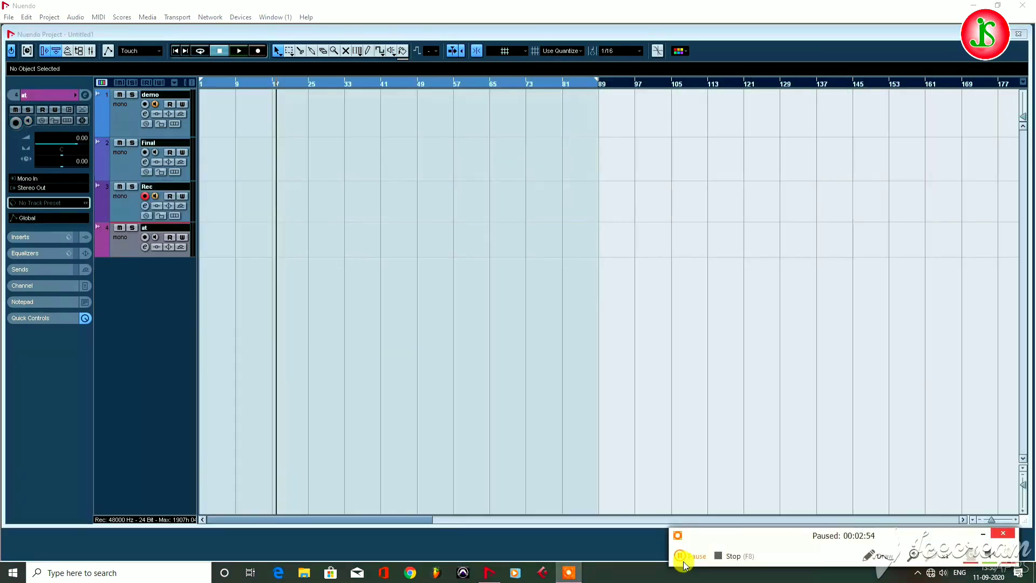
left_click(679, 555)
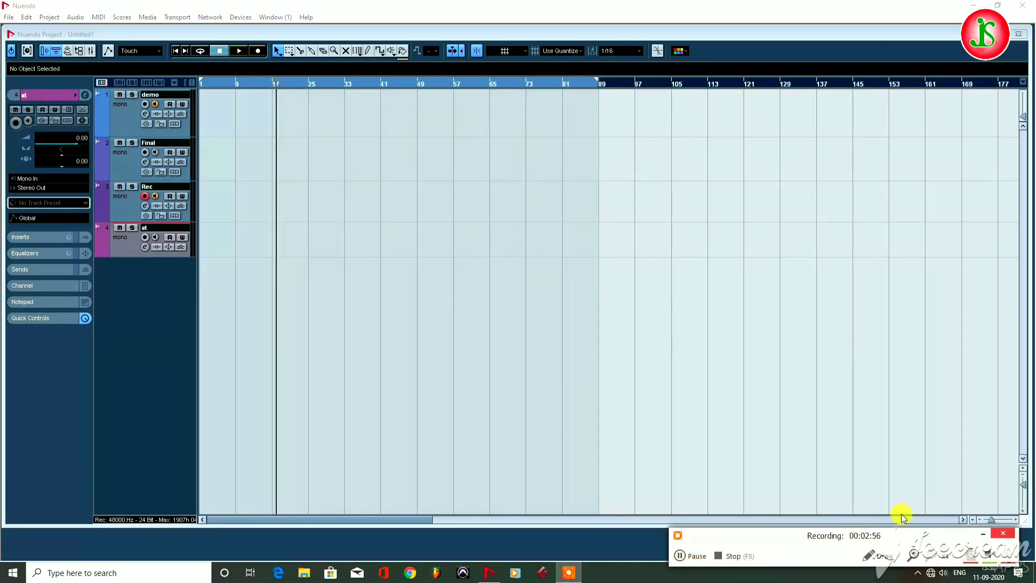
left_click(984, 535)
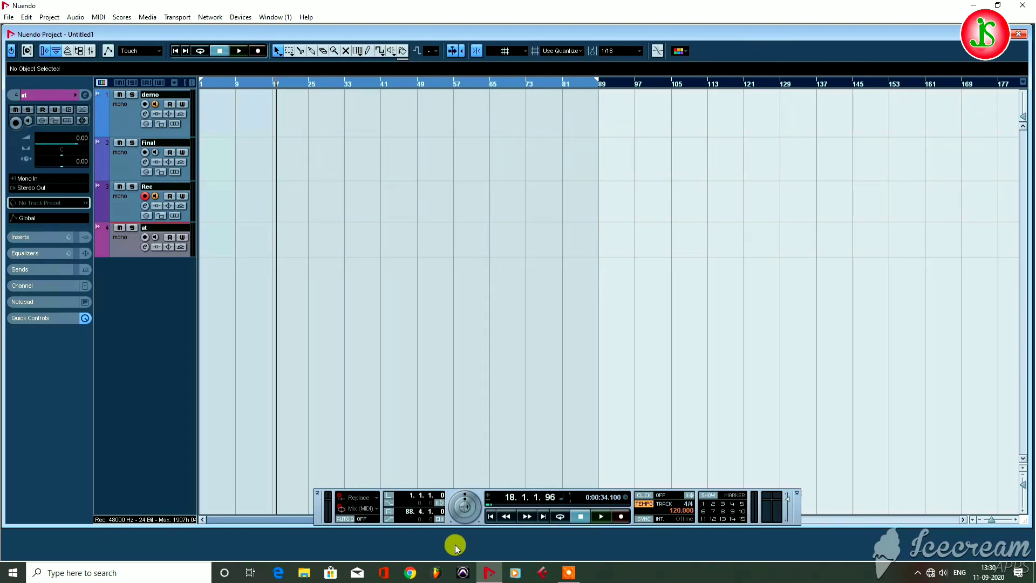
Start importing an audio file and browse to the COMPANY PROJECT 2020 folder on the Data (D:) drive
left_click(8, 16)
mouse_move(49, 197)
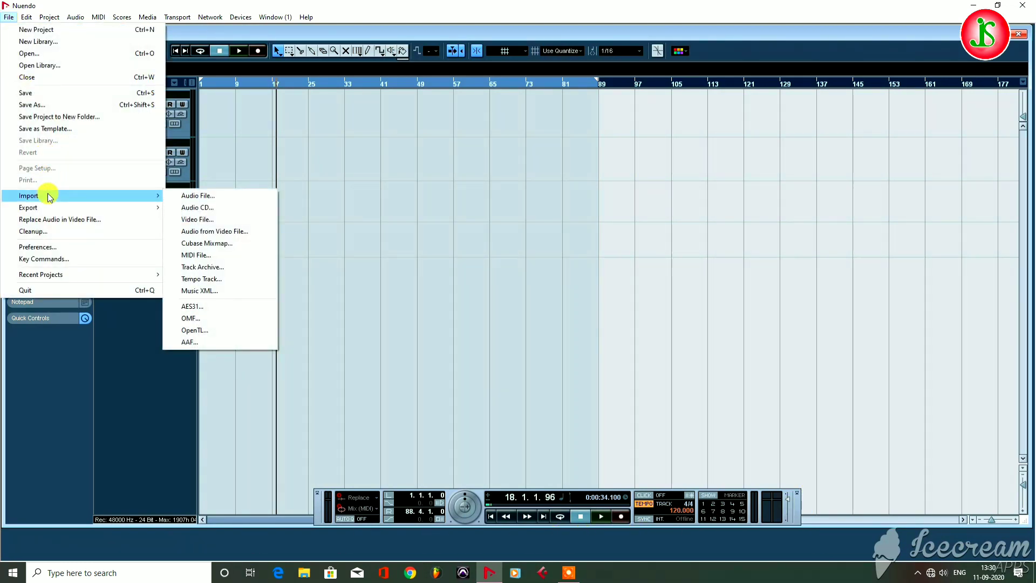
left_click(195, 197)
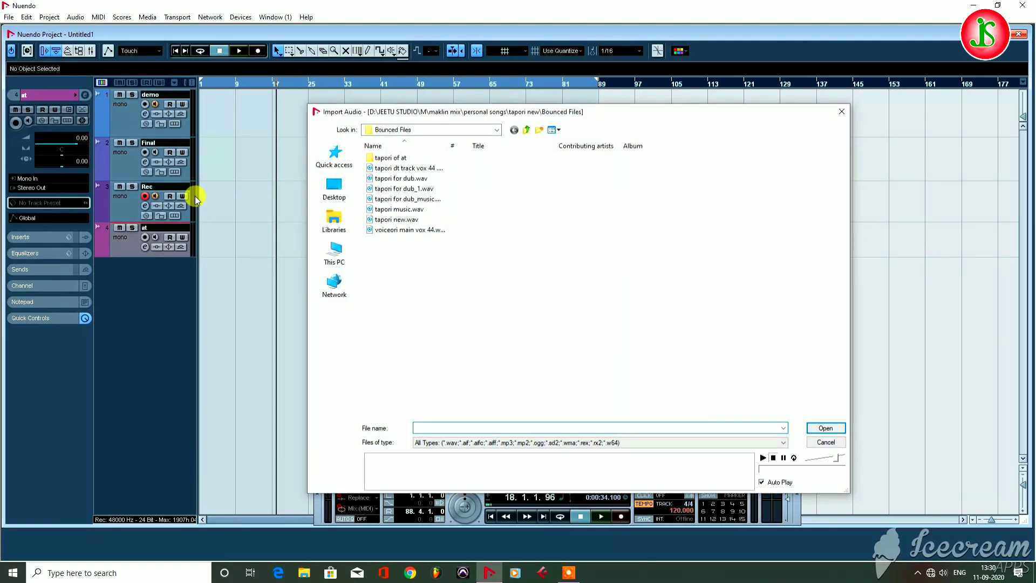
left_click(335, 253)
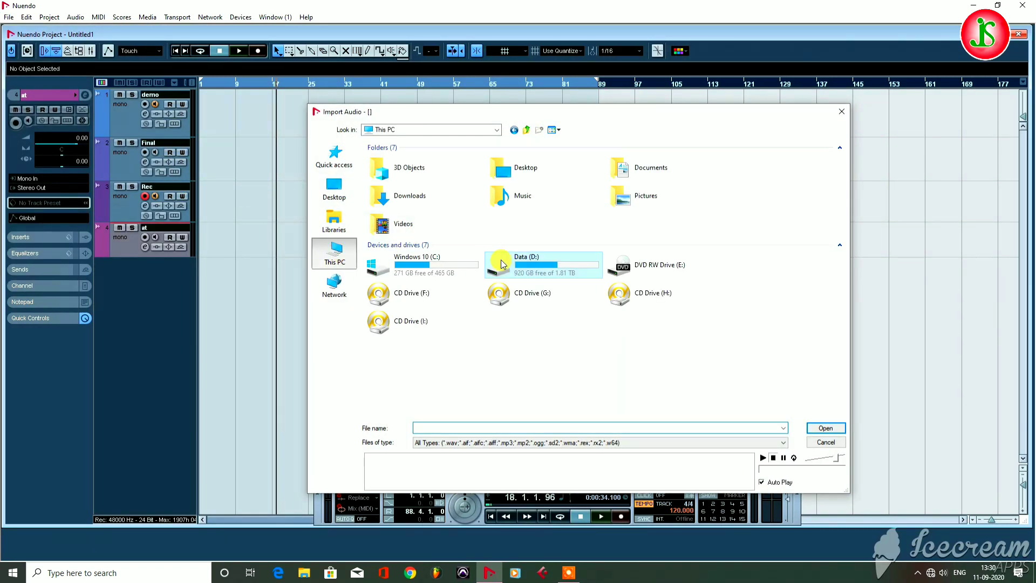
double_click(572, 267)
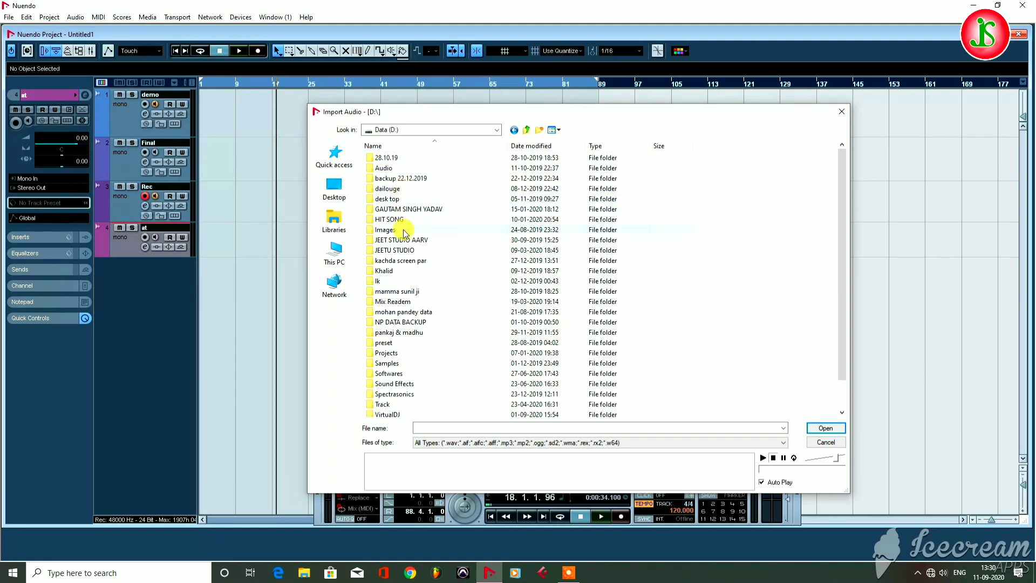
double_click(398, 250)
double_click(416, 201)
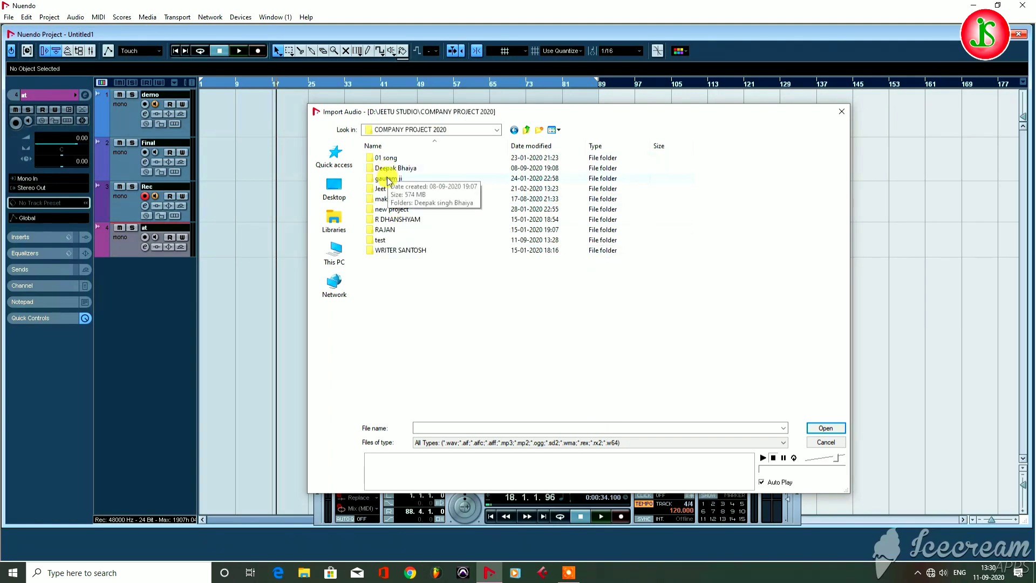
Browse through the raat bhar marala project folder to its master subfolder, checking the Final Mix and master song folders
double_click(400, 250)
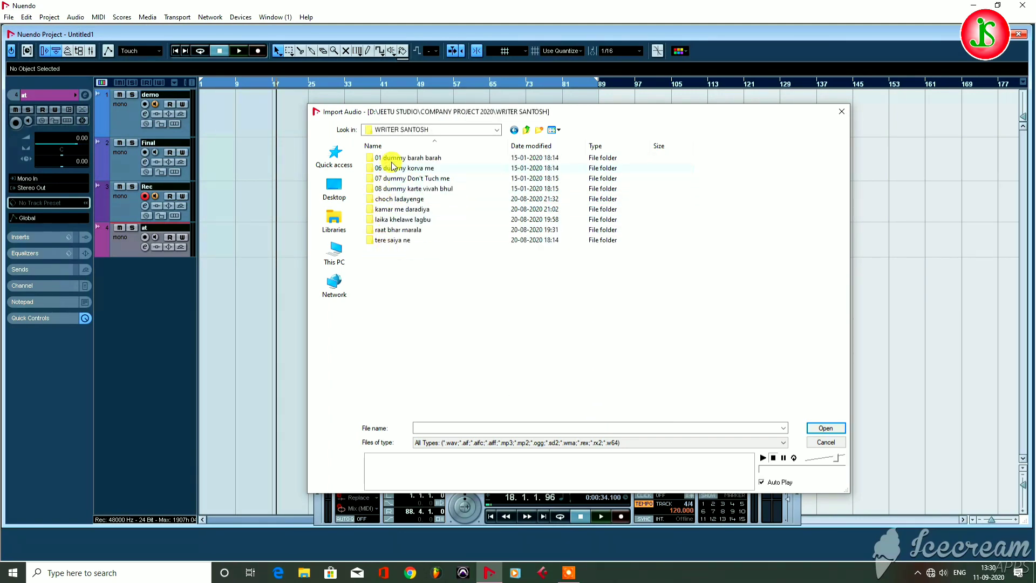
double_click(391, 230)
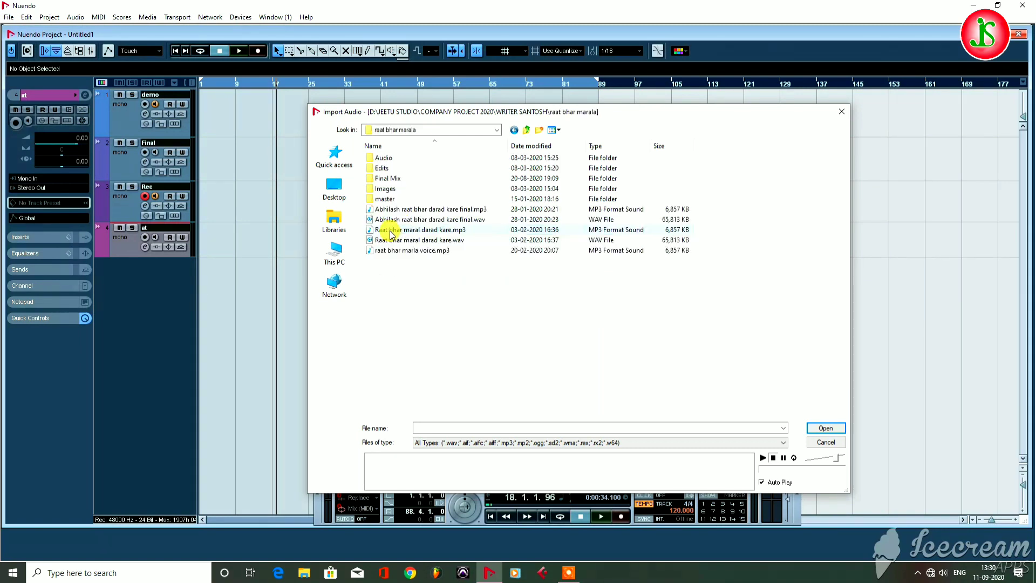
double_click(387, 178)
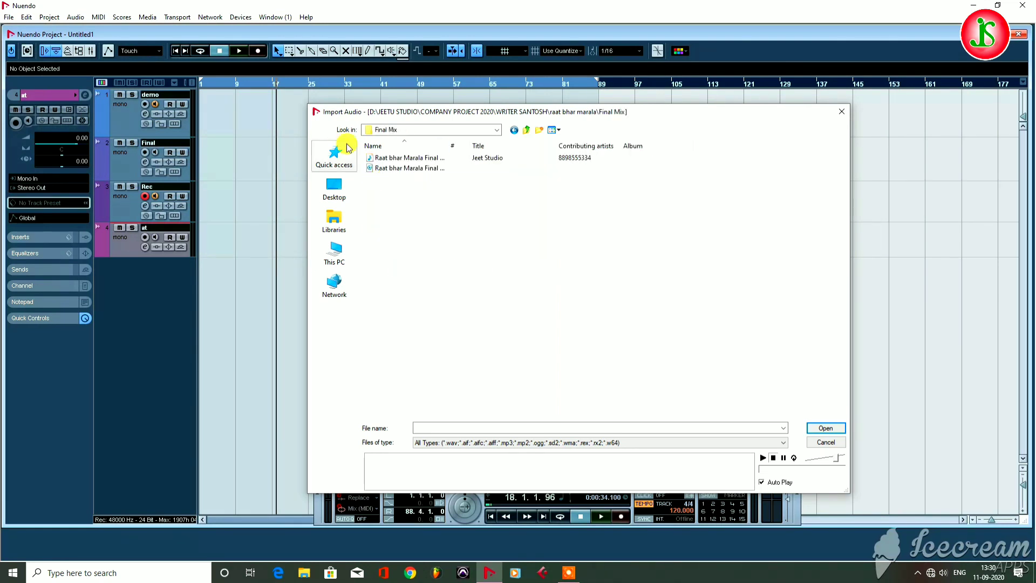
left_click(529, 130)
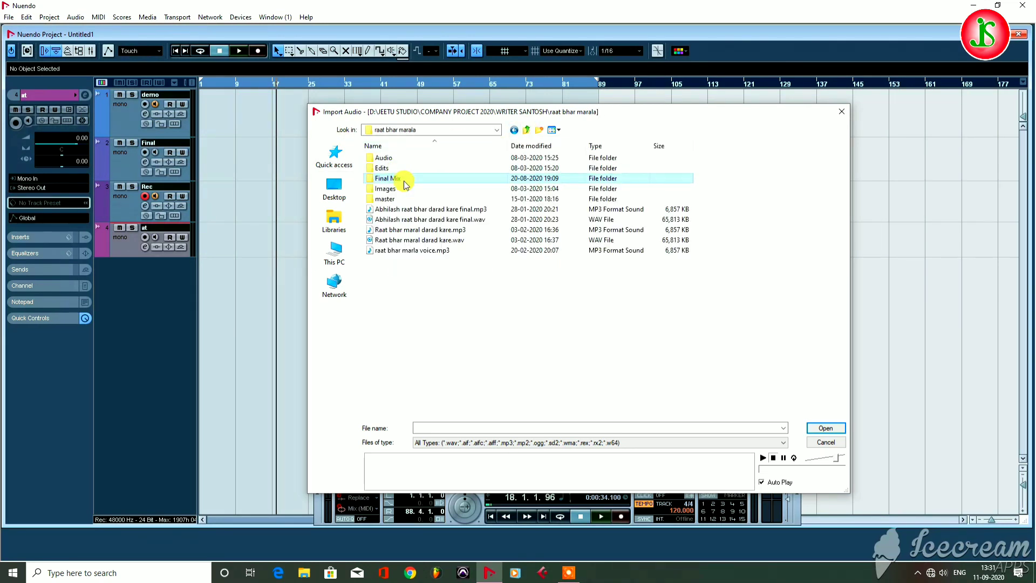
double_click(386, 198)
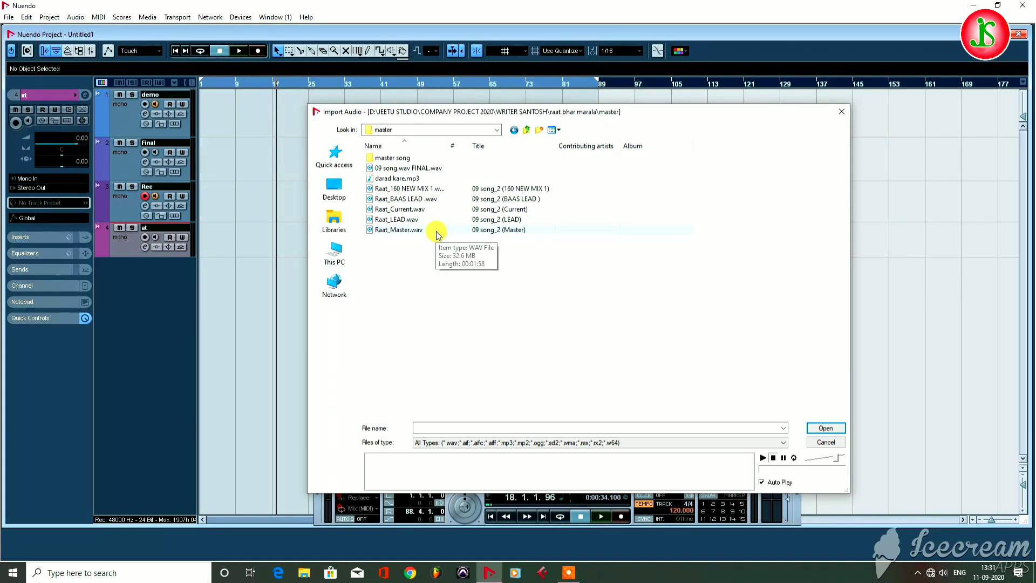
double_click(416, 158)
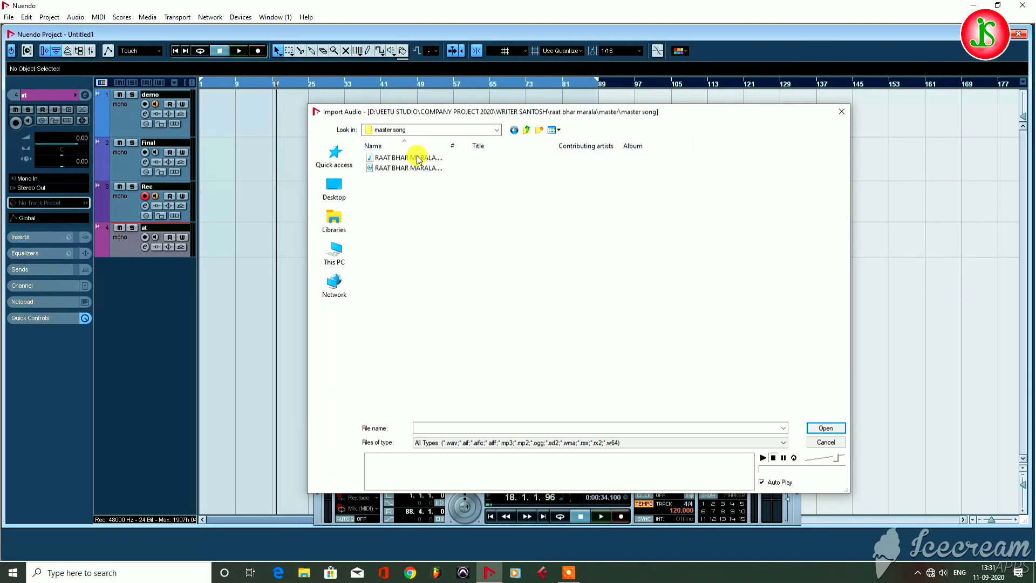
left_click(526, 130)
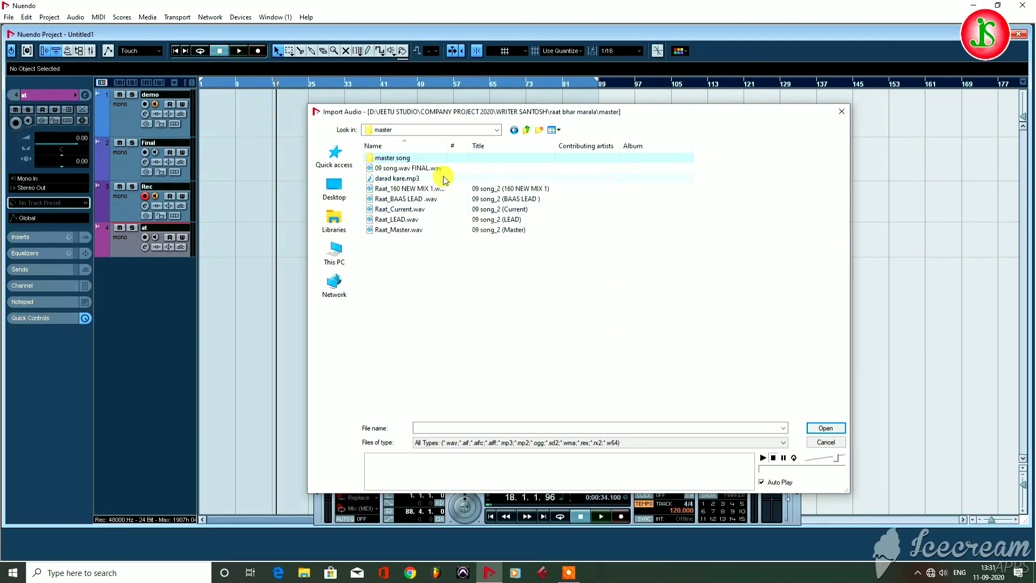
Import Raat_Master.wav with a copy in the working directory, place it on a new track below at, and name that track music
left_click(502, 230)
left_click(826, 428)
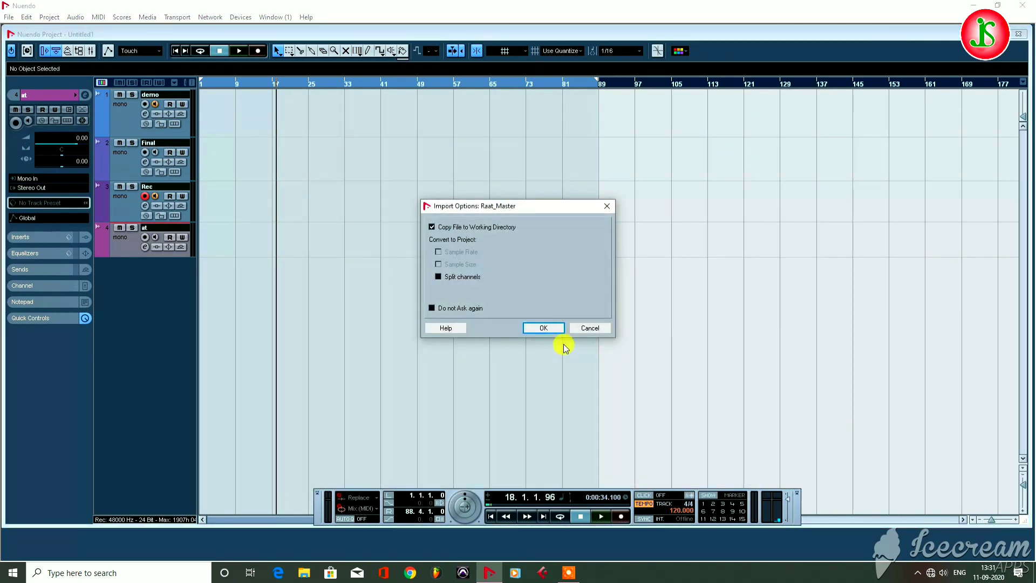
left_click(533, 328)
left_click_drag(408, 253, 303, 266)
double_click(155, 264)
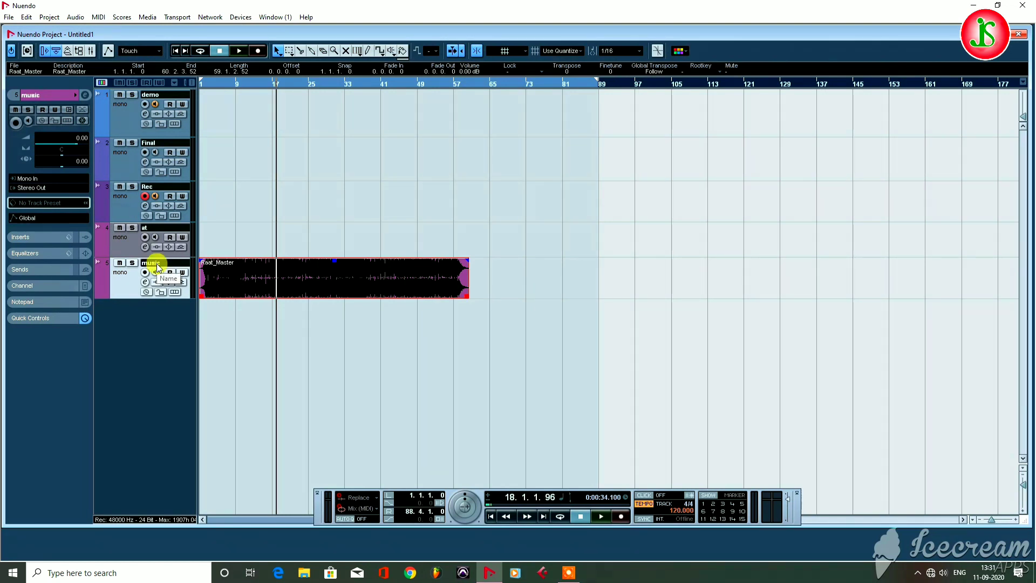
Show the Transport panel and play the music track from the project start for a few seconds
left_click(578, 574)
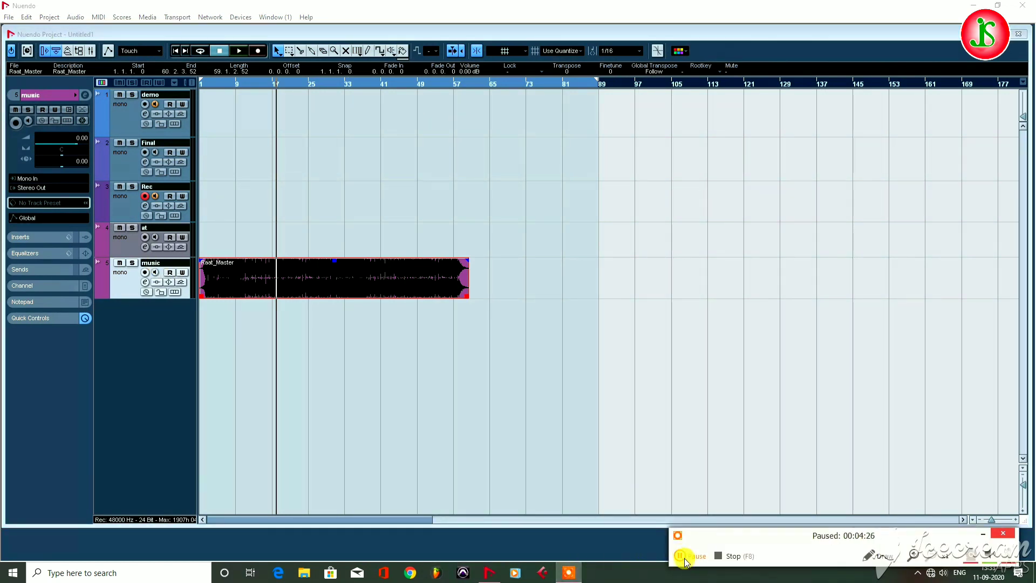
left_click(205, 83)
key("F2")
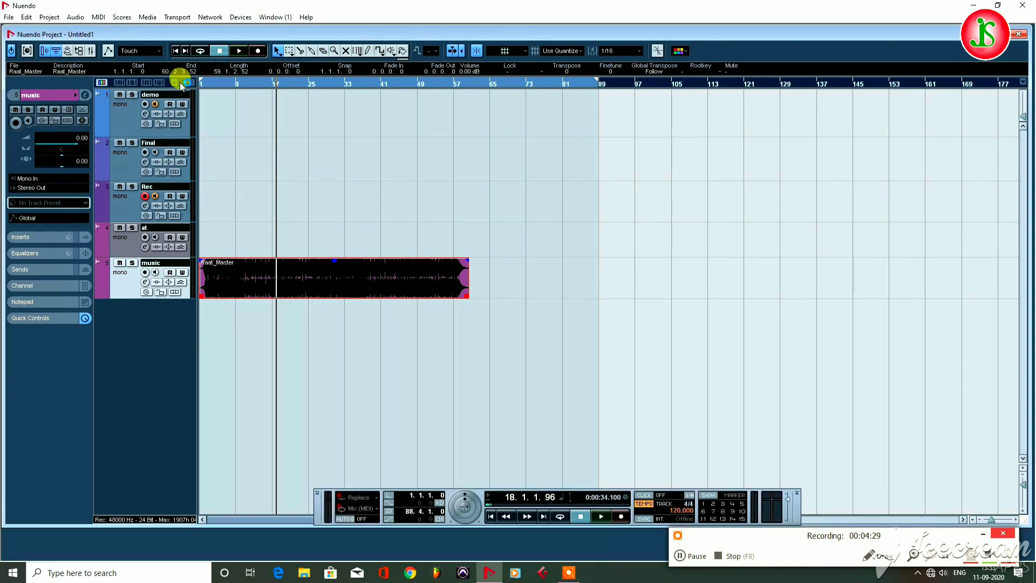
left_click(201, 82)
key("space")
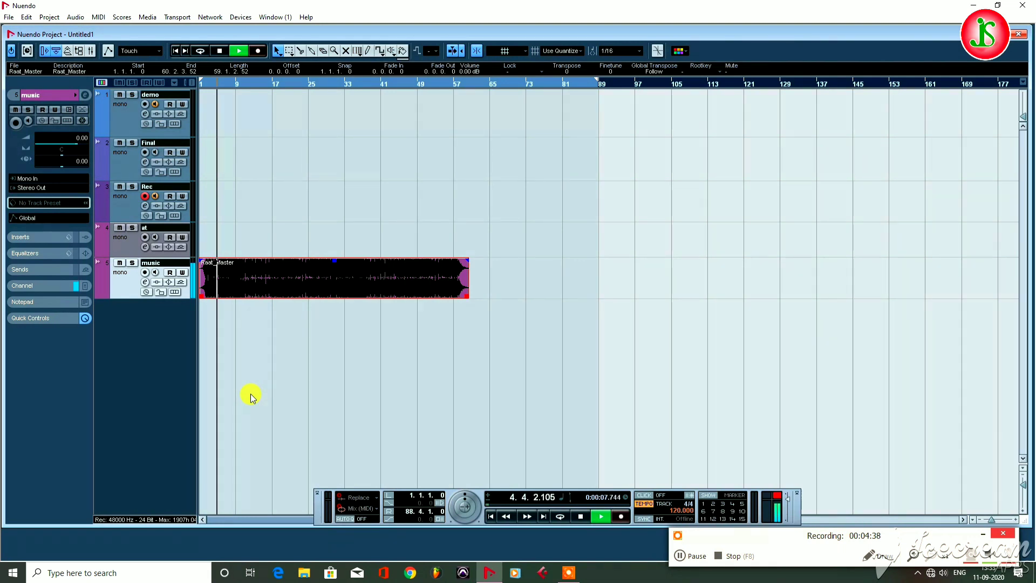
key("space")
Move the music track to the top of the track list and briefly play it back
left_click_drag(132, 234, 141, 118)
key("space")
key("space")
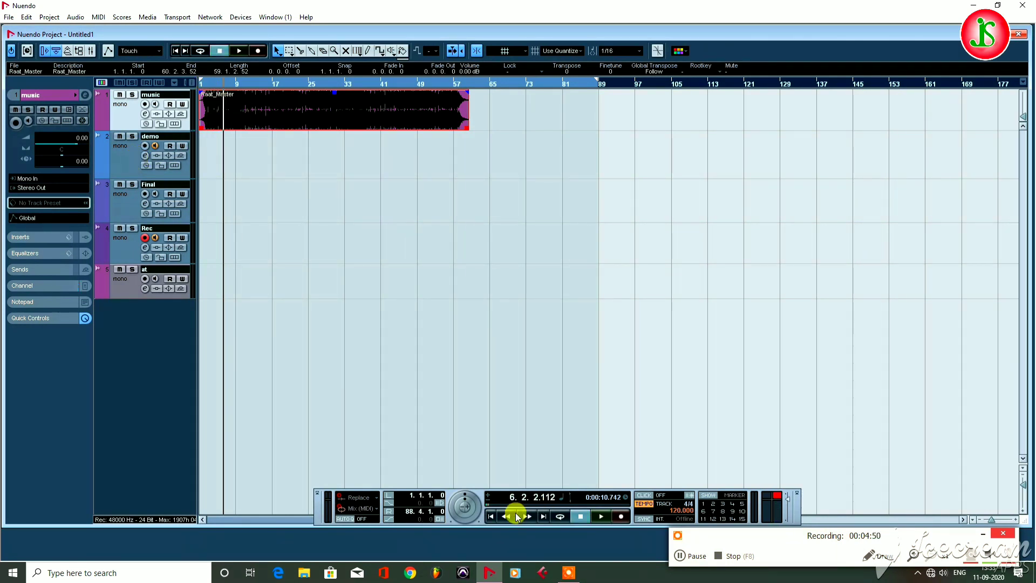
key("space")
key("space")
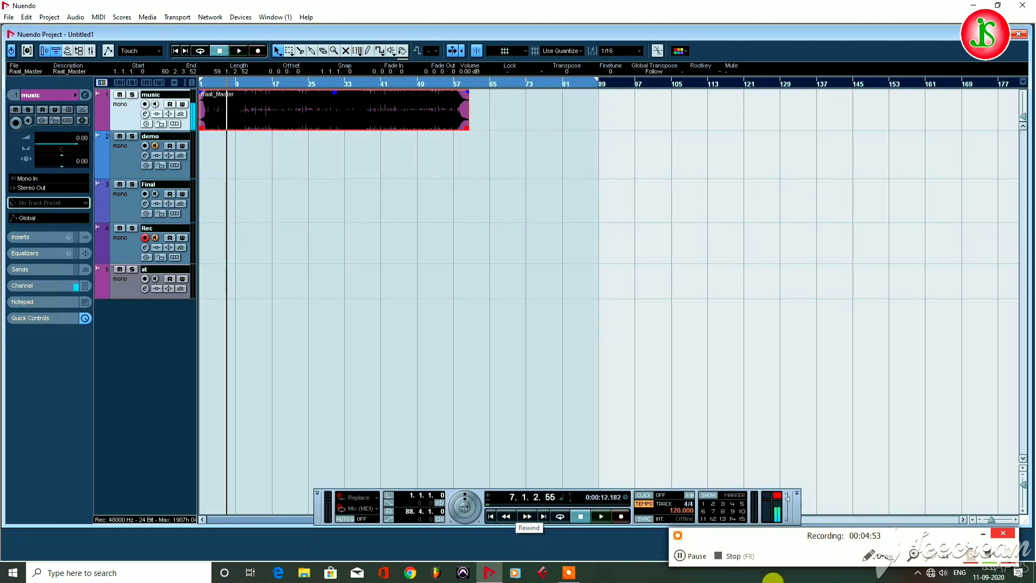
left_click(681, 556)
left_click(681, 556)
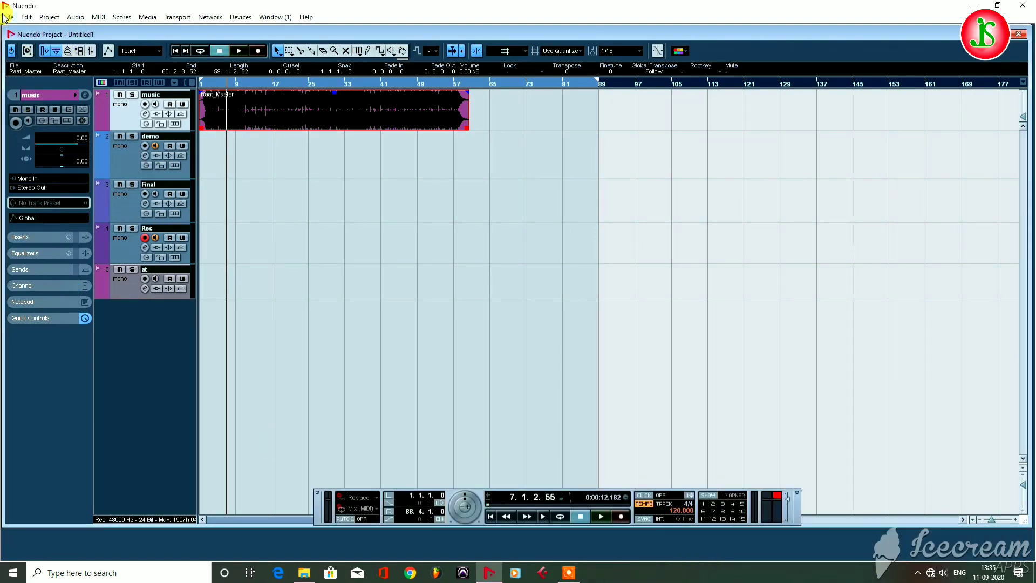
Import raat bhar marla voice.mp3 with a working-directory copy and 32 Bit to 24 Bit conversion, and place it on the Rec track
left_click(9, 17)
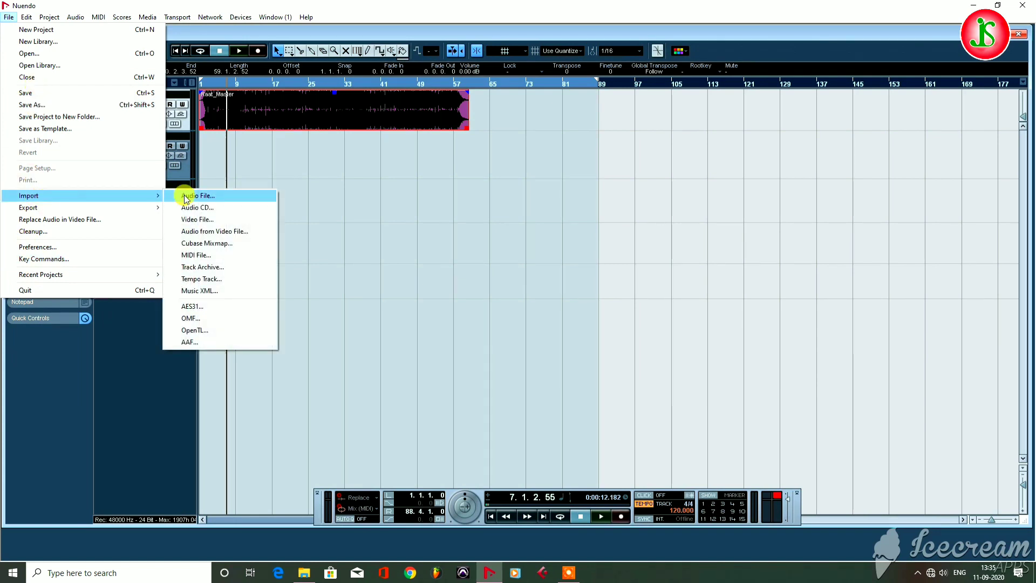
left_click(188, 196)
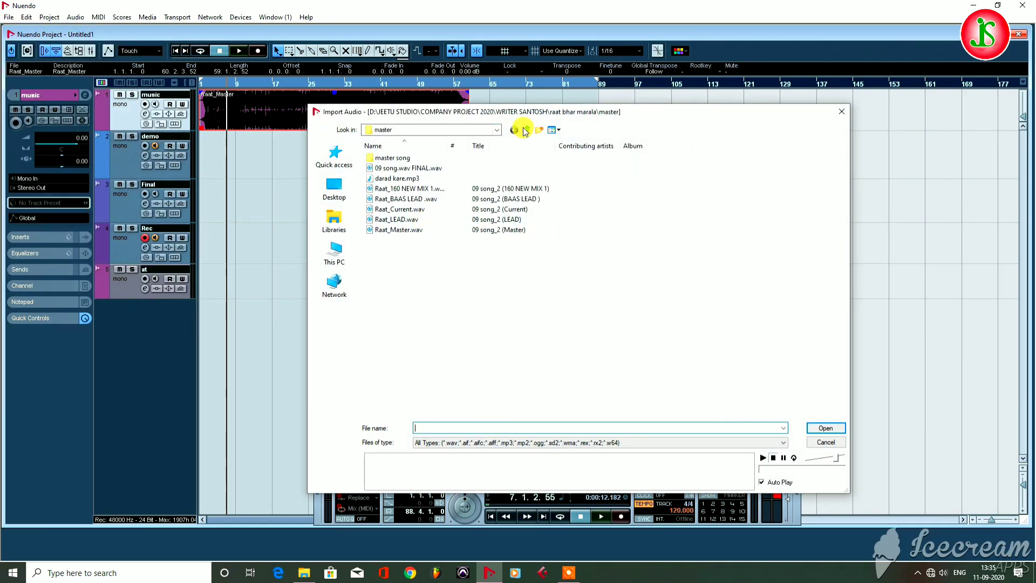
left_click(526, 132)
left_click(410, 250)
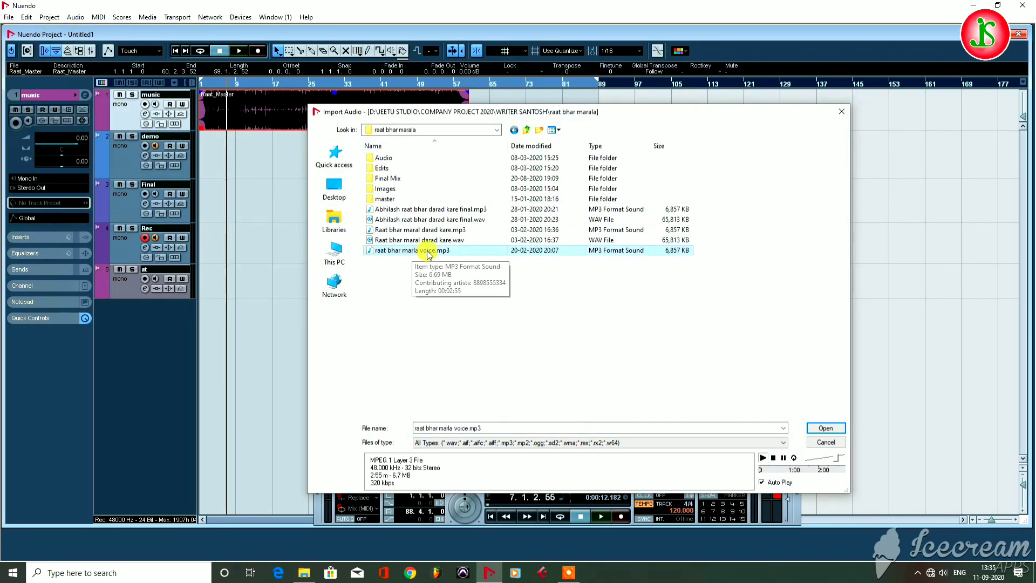
left_click(826, 428)
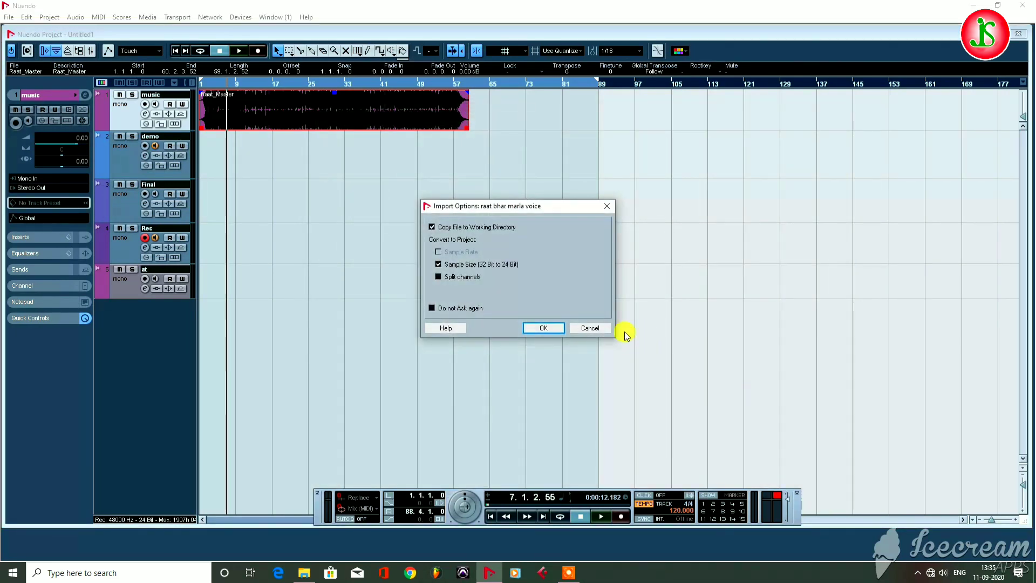
left_click(544, 325)
left_click_drag(452, 106, 363, 219)
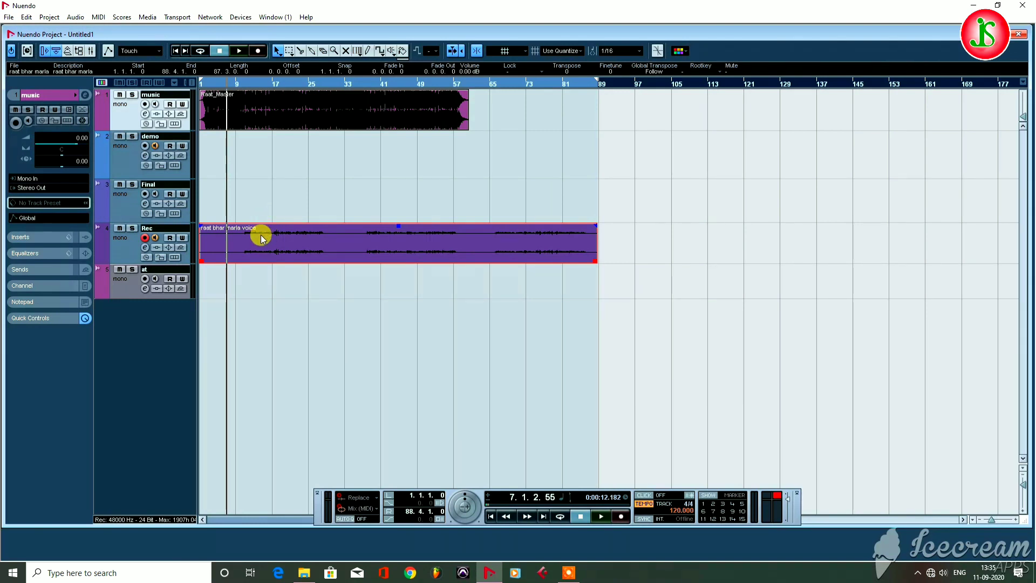
Play the music and voice clips together from near the project start
left_click(203, 82)
key("space")
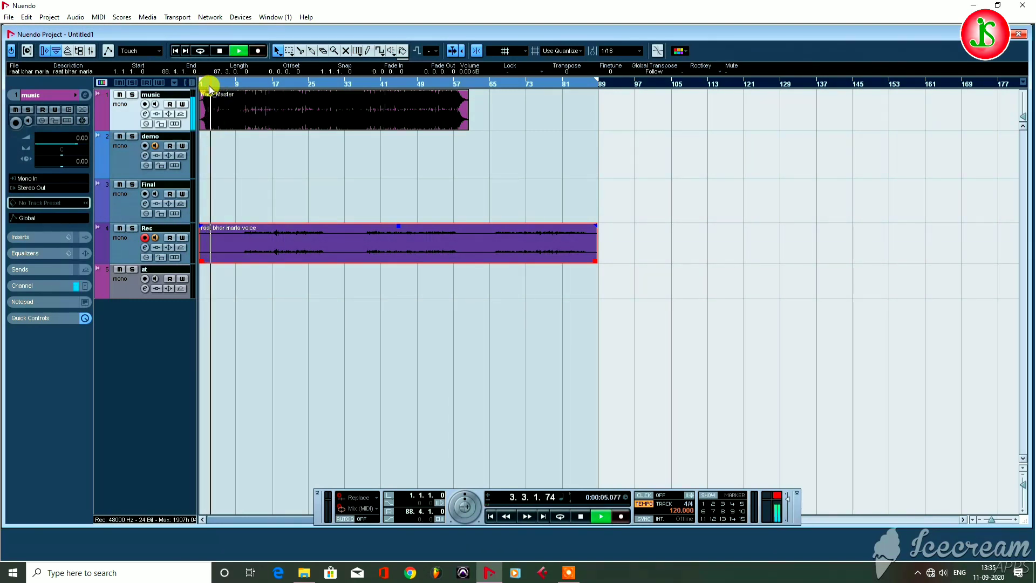
key("space")
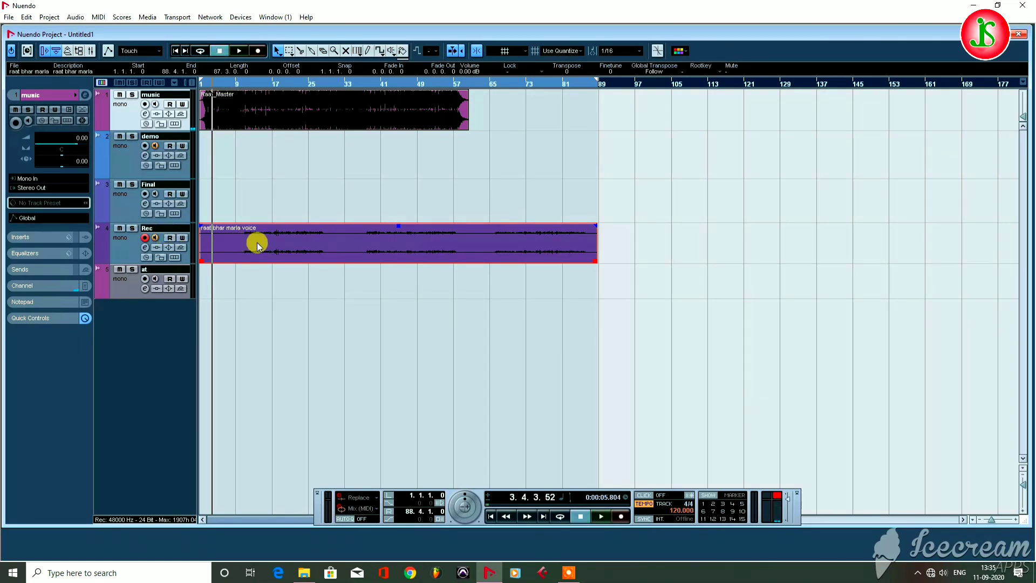
Move the voice clip from the Rec track to the Final track, solo Final, and play it from about bar 9
left_click_drag(258, 241, 246, 172)
left_click(132, 185)
left_click(236, 83)
key("space")
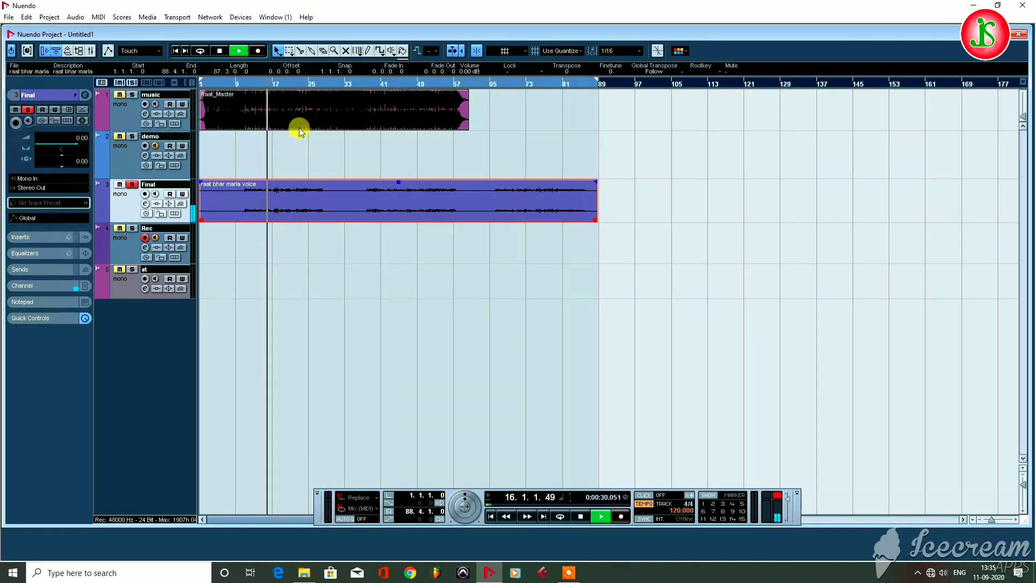
key("space")
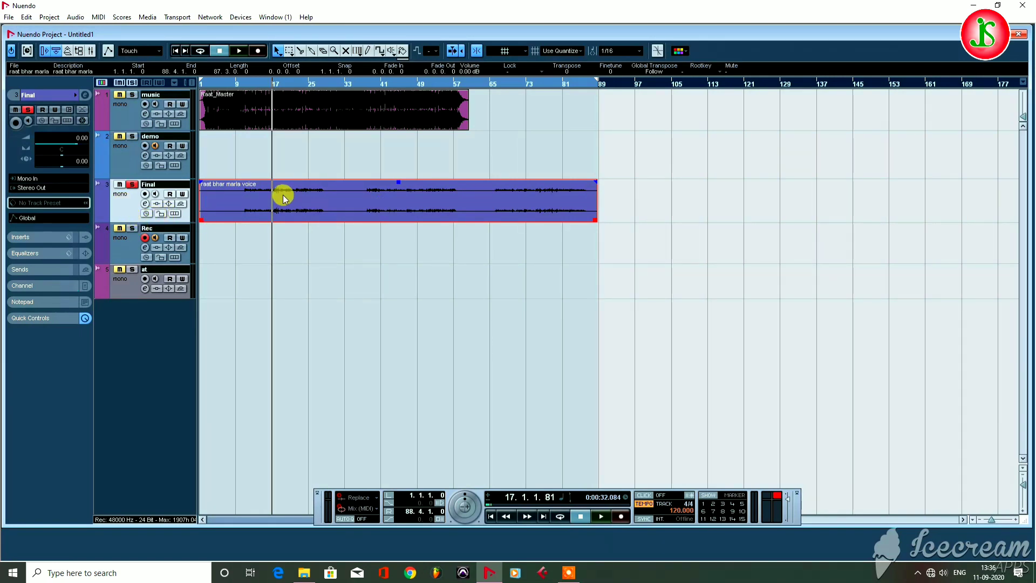
Open the Final track's channel settings, view the insert presets, and load the Dynamics Compressor in the first insert slot
left_click(145, 204)
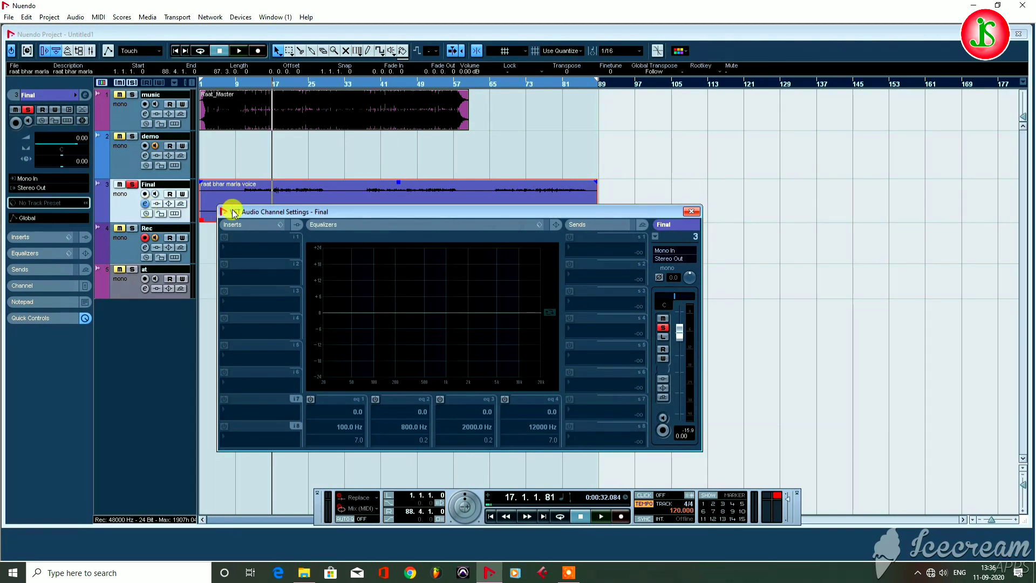
left_click(280, 224)
left_click(242, 251)
left_click(280, 224)
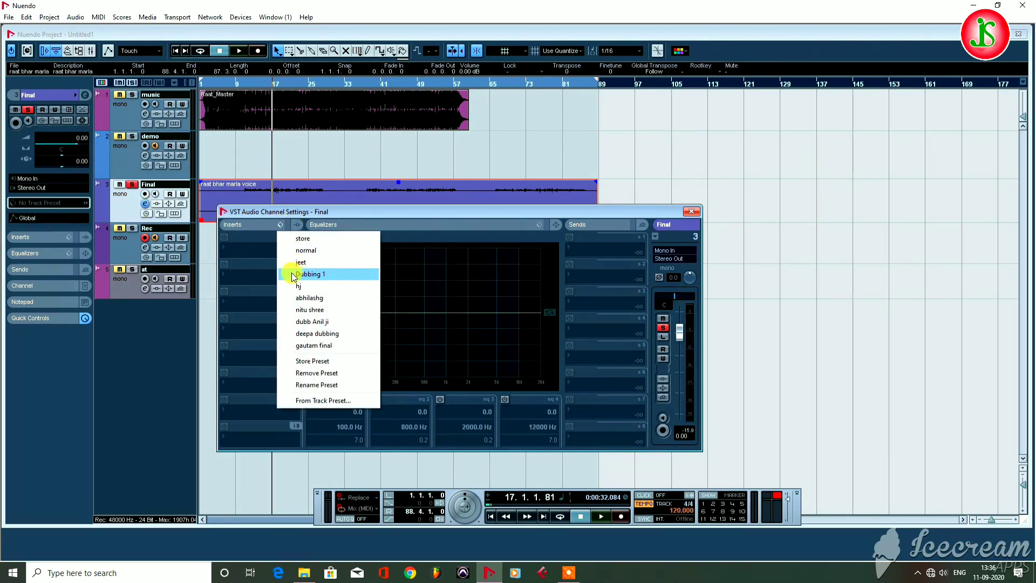
left_click(241, 250)
left_click(240, 249)
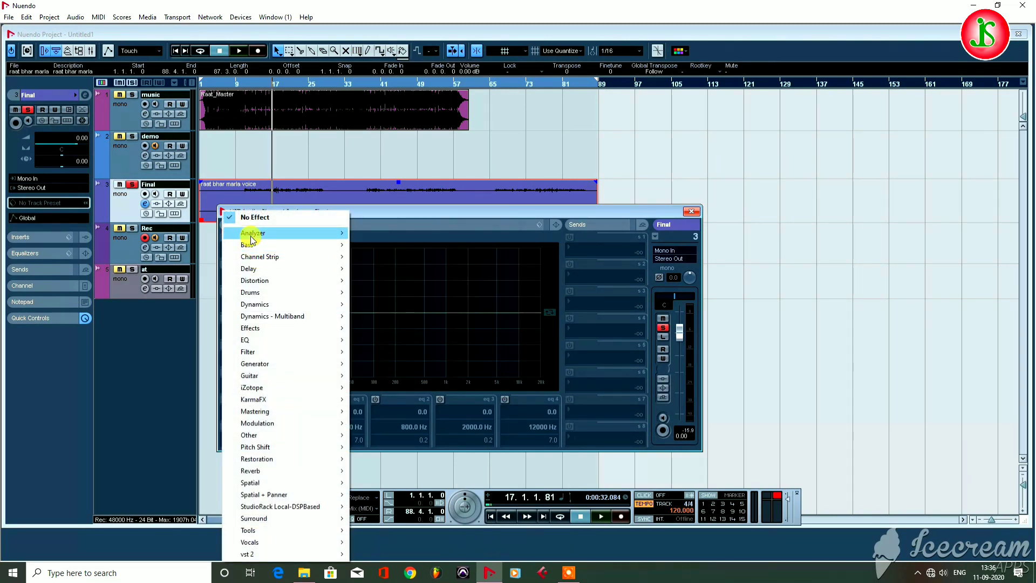
mouse_move(256, 273)
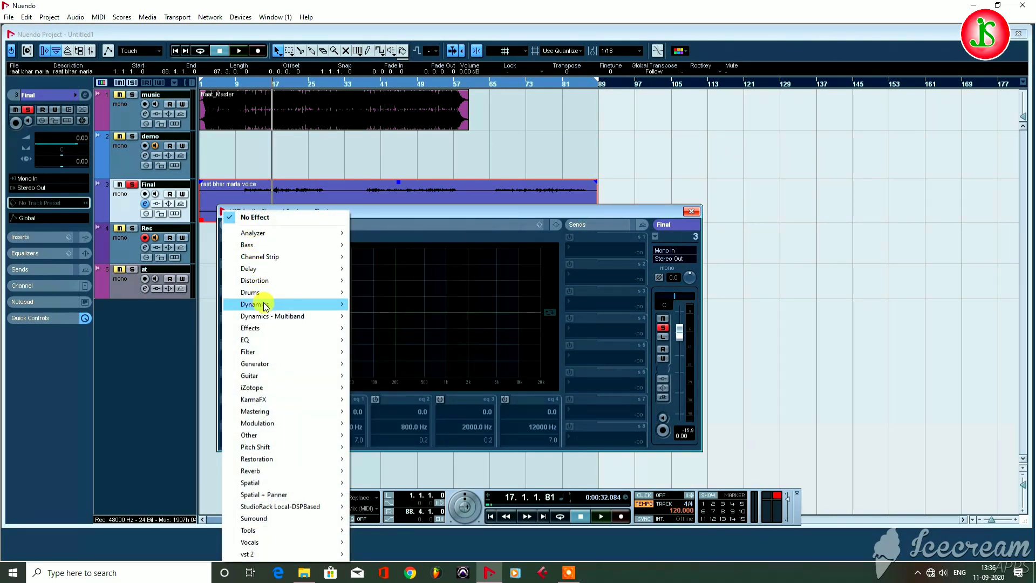
mouse_move(265, 306)
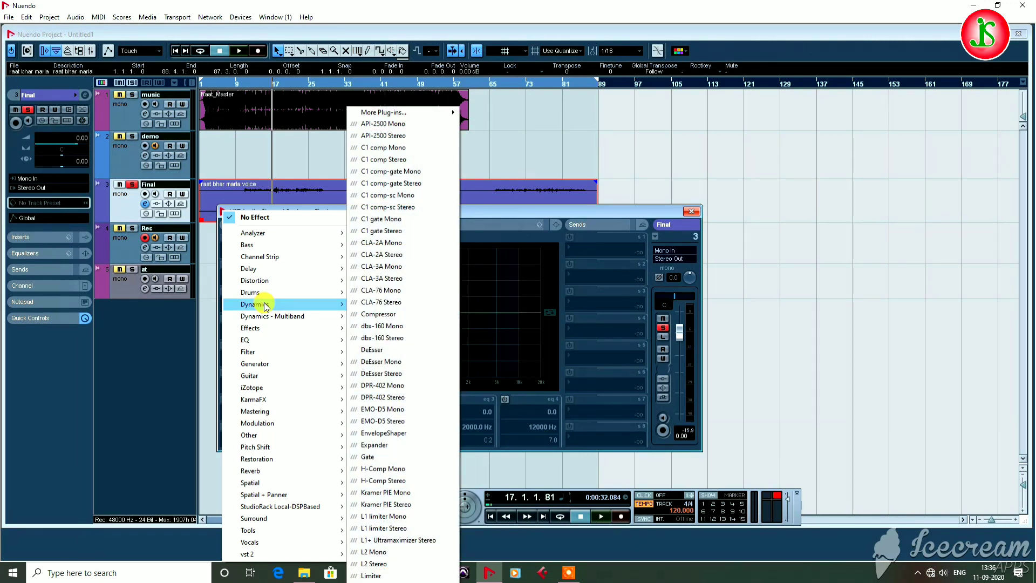
left_click(378, 314)
Set the Compressor's ratio to 2.53 on the Final track, and close the plug-in and channel settings windows
left_click(269, 253)
left_click(270, 247)
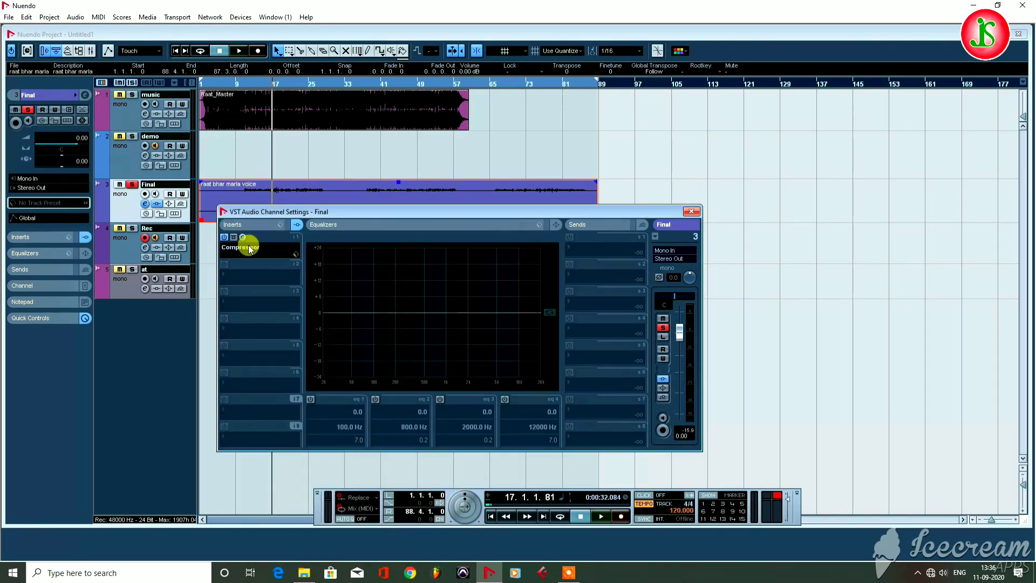
left_click(247, 240)
left_click(294, 209)
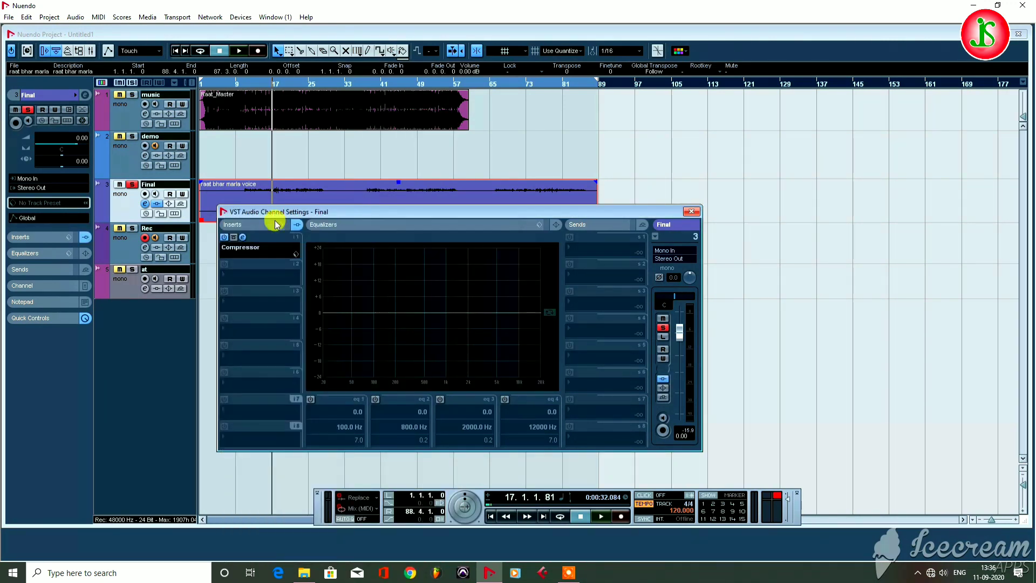
left_click(243, 237)
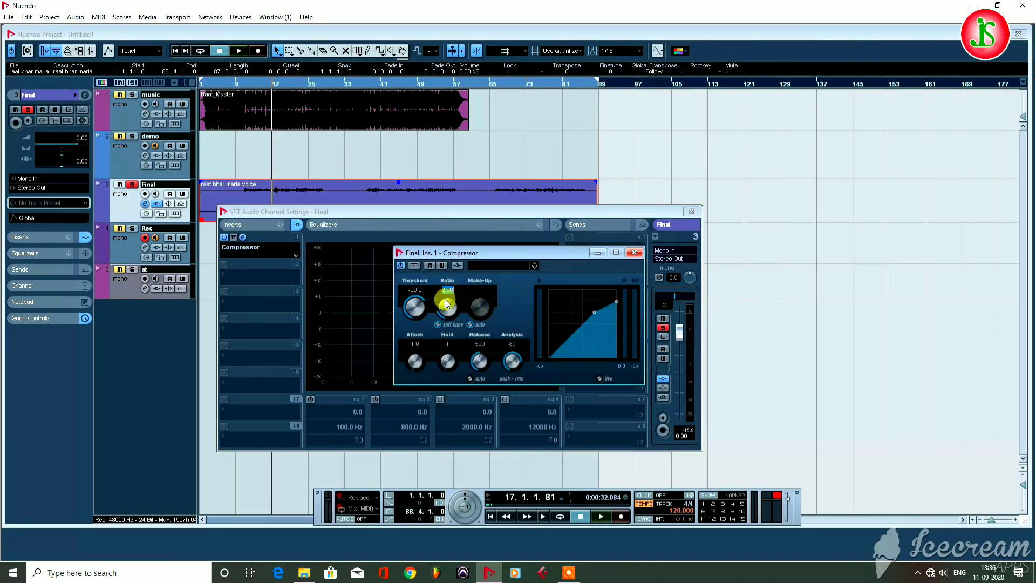
left_click_drag(439, 310, 438, 307)
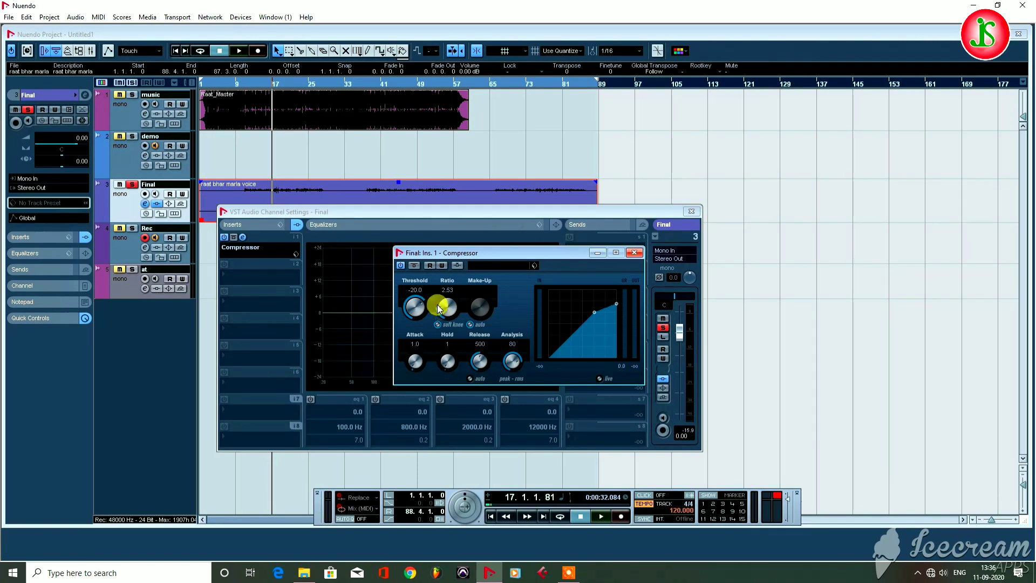
left_click(634, 252)
left_click(691, 211)
Play the soloed Final track from about bar 10 to hear the compressed voice
left_click(241, 85)
key("space")
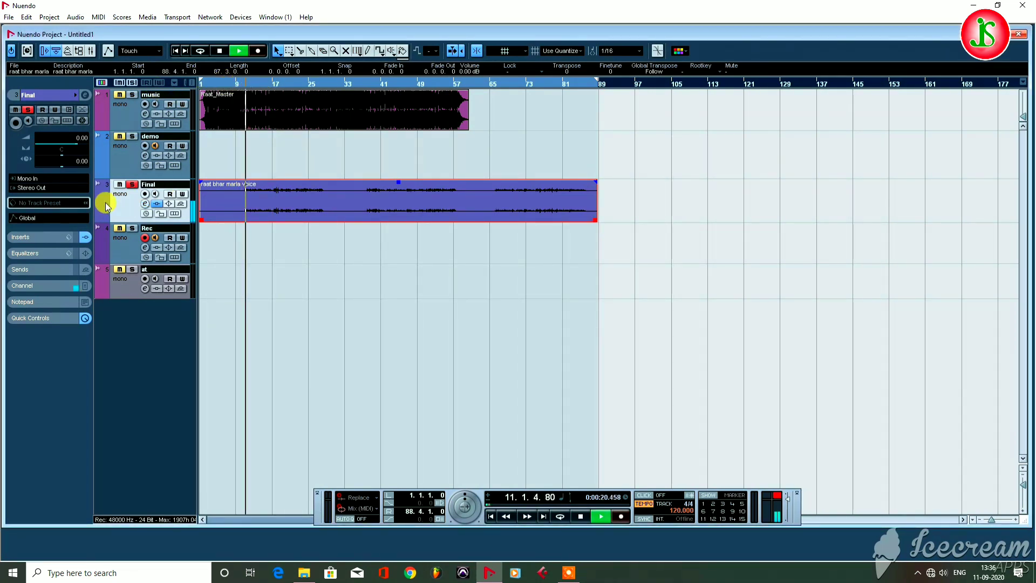
key("space")
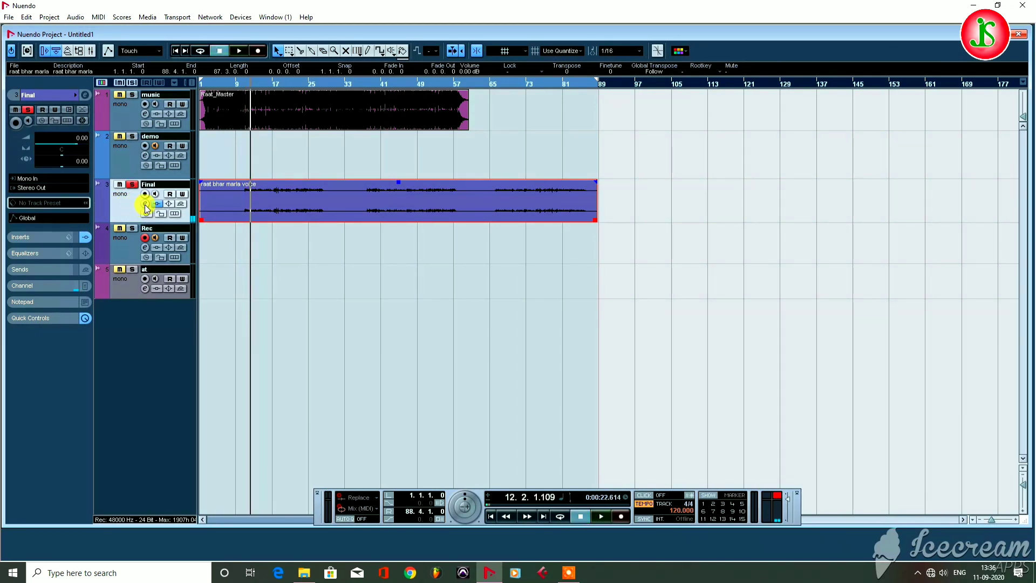
Open the Final track's channel settings and load the MonoDelay effect in the second insert slot
left_click(144, 203)
left_click(247, 279)
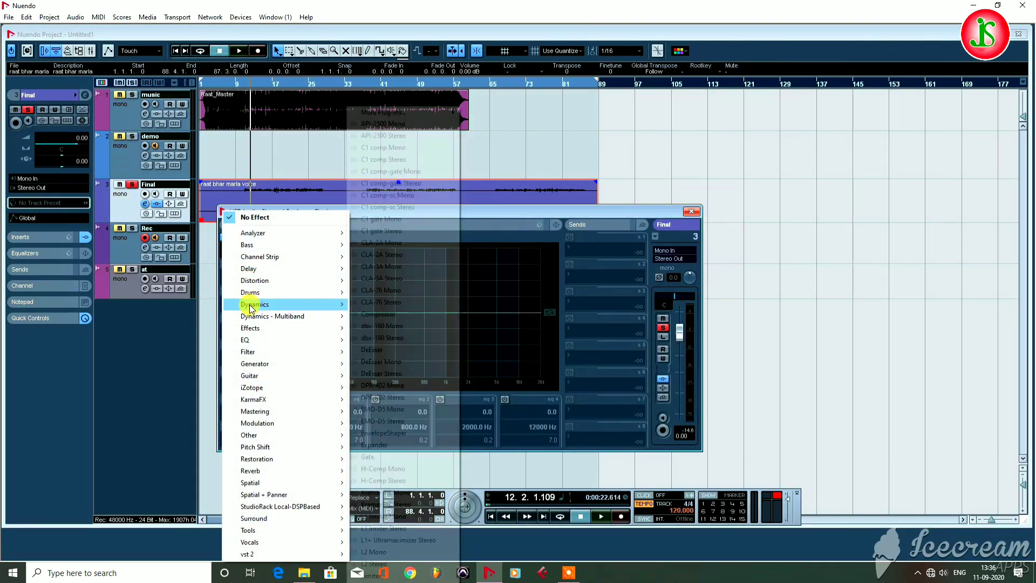
mouse_move(254, 272)
left_click(389, 348)
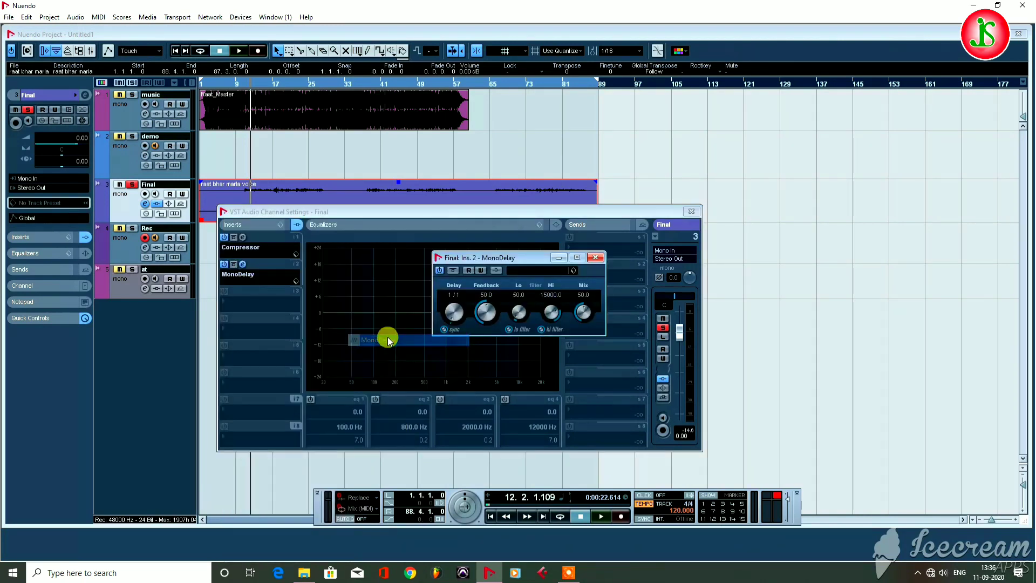
Set the MonoDelay's delay to 1/8, adjust its mix value, and close the plug-in and channel settings windows
left_click(453, 295)
left_click(462, 340)
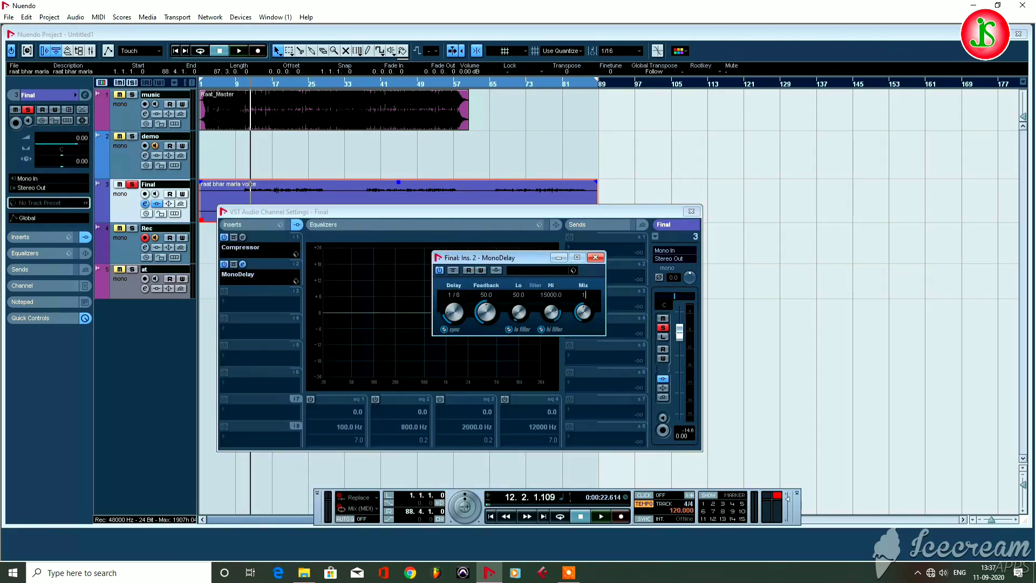
left_click(595, 257)
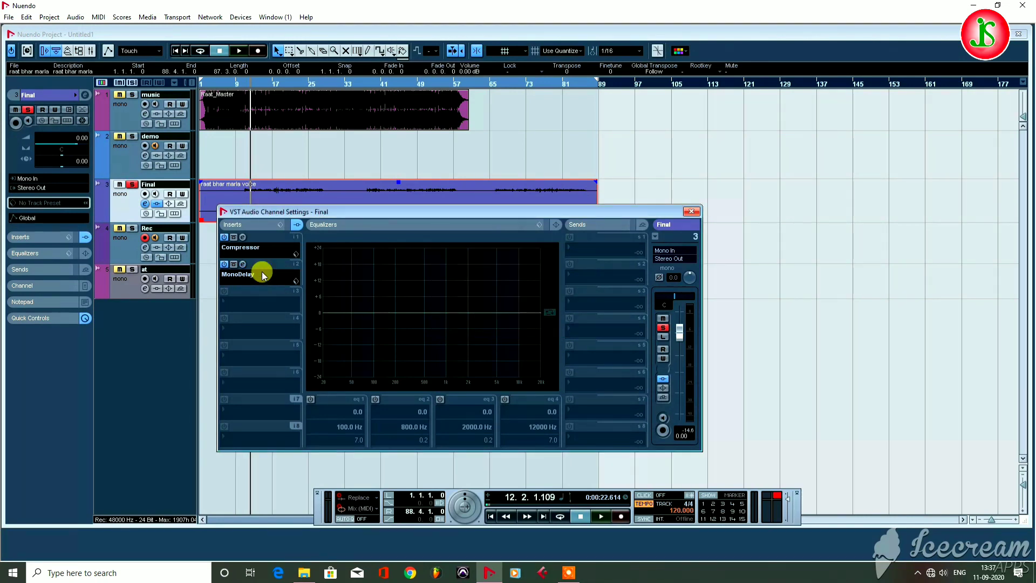
left_click(697, 212)
Play the soloed Final track, restarting from about bar 12, to hear the voice with the delay
key("space")
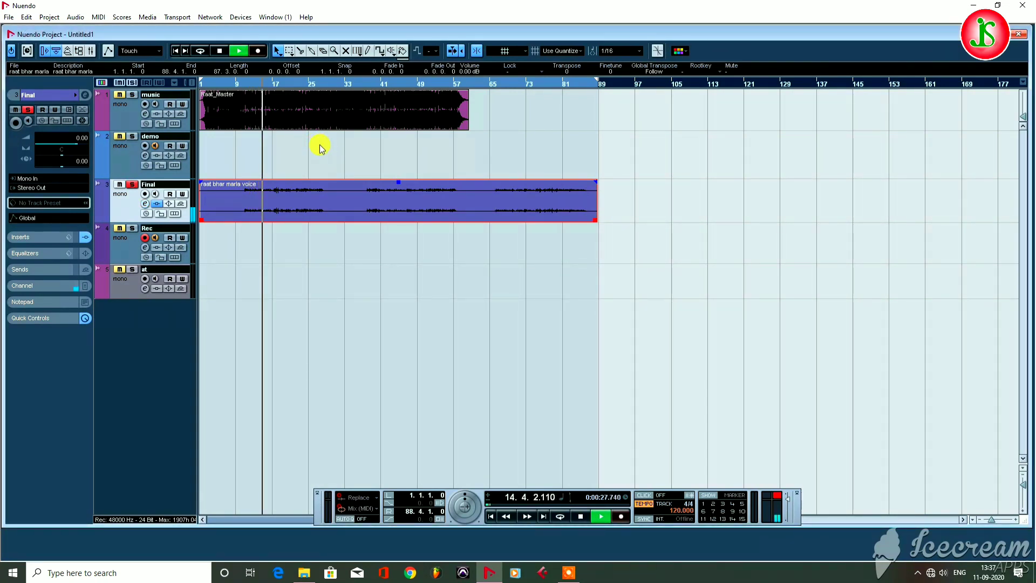
key("space")
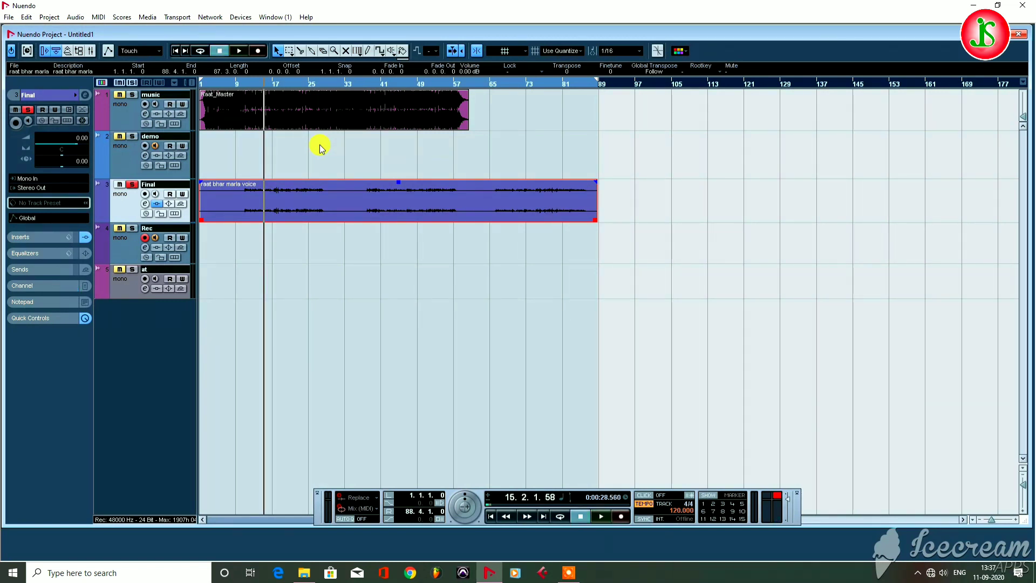
left_click(252, 82)
key("space")
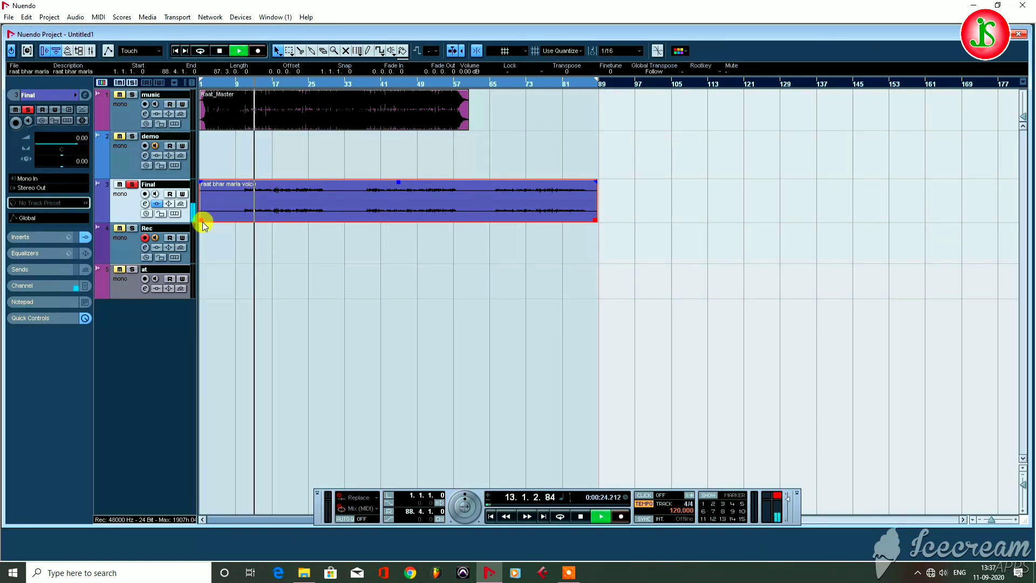
key("space")
Load the Dynamics Maximizer in the Final track's third insert slot, and close the plug-in and channel settings windows
left_click(147, 206)
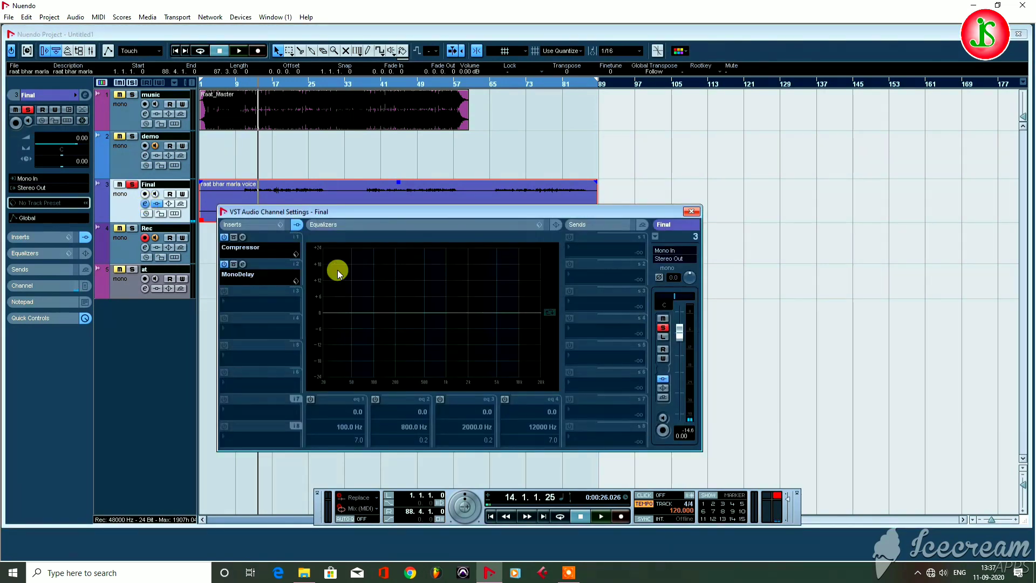
left_click(241, 302)
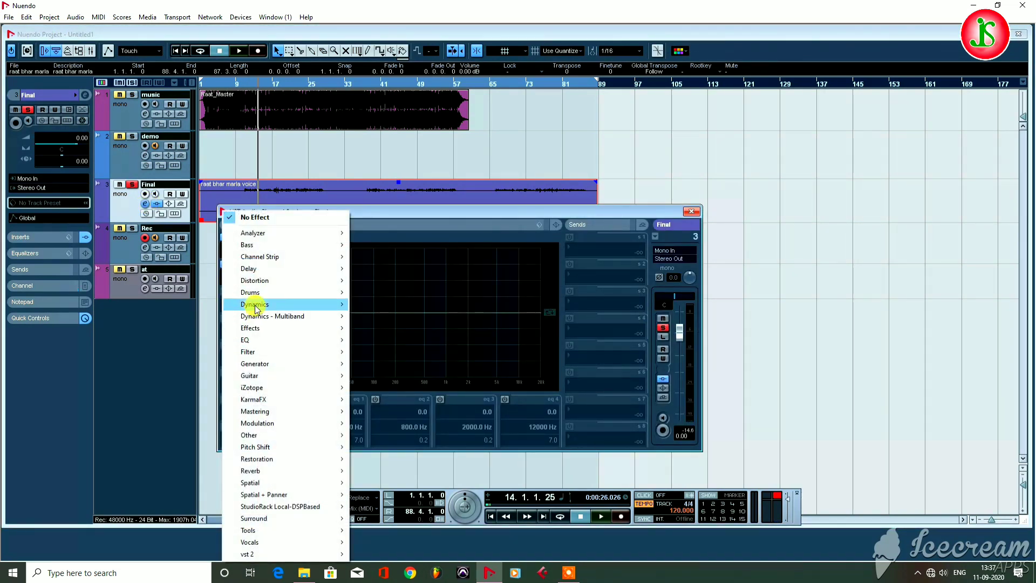
mouse_move(255, 305)
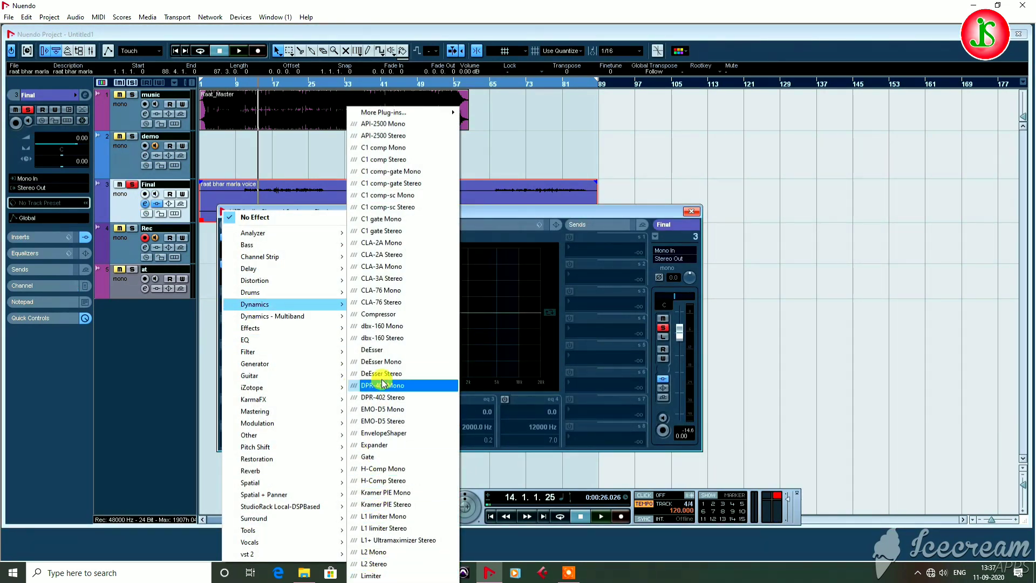
mouse_move(375, 119)
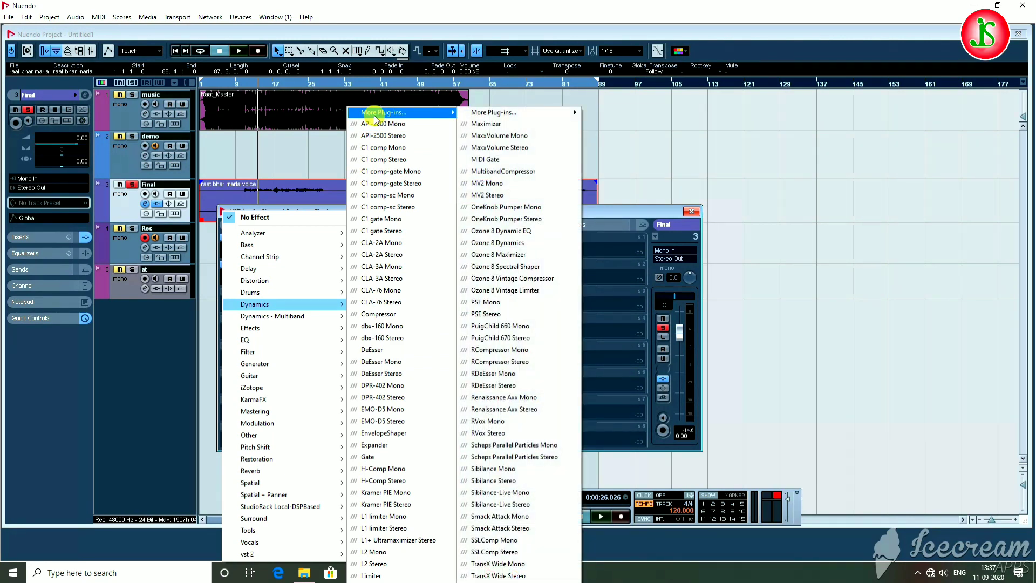
left_click(488, 124)
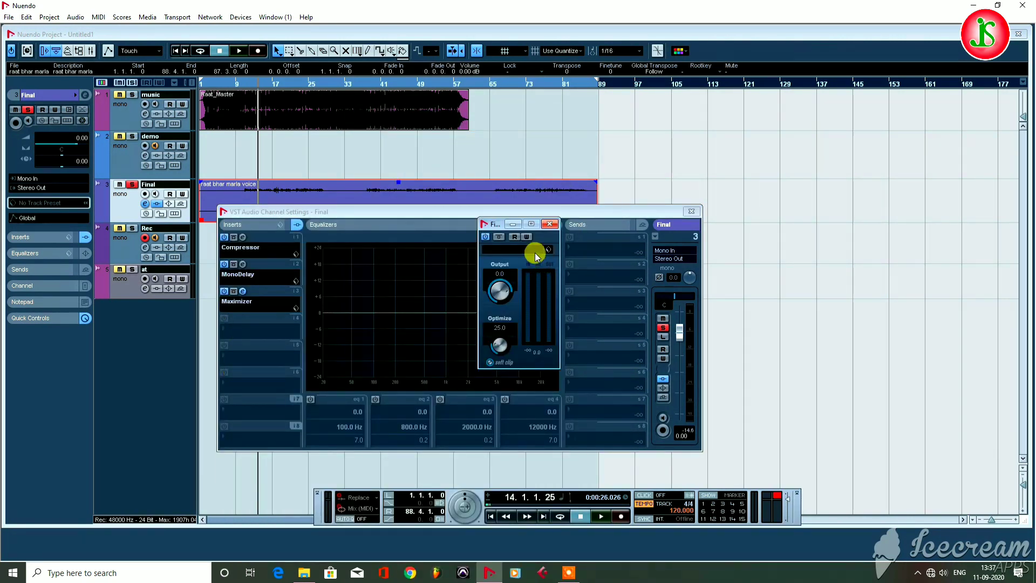
left_click(538, 250)
left_click(549, 224)
left_click(550, 224)
left_click(691, 211)
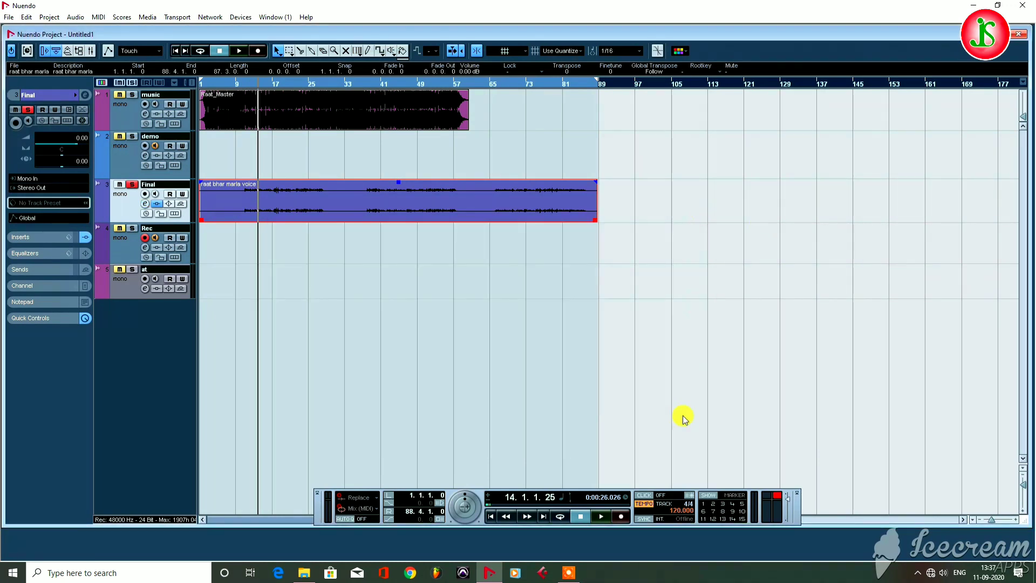
Play the soloed Final track from about bar 9 to hear the voice with all three inserts
left_click(239, 82)
key("space")
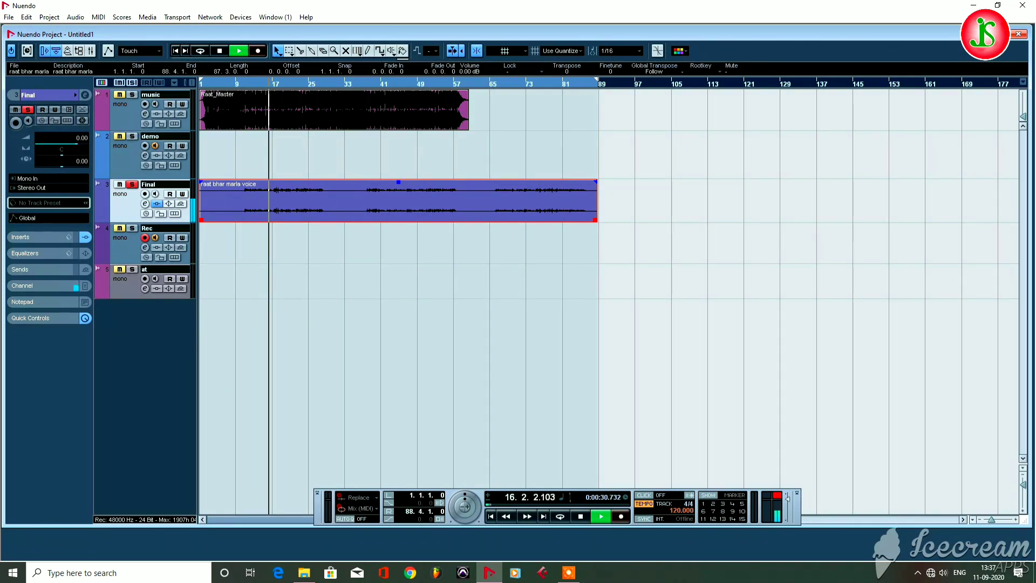
key("space")
Check the Final track's channel settings, bypass its inserts, and play the dry voice, restarting from about bar 11
left_click(145, 203)
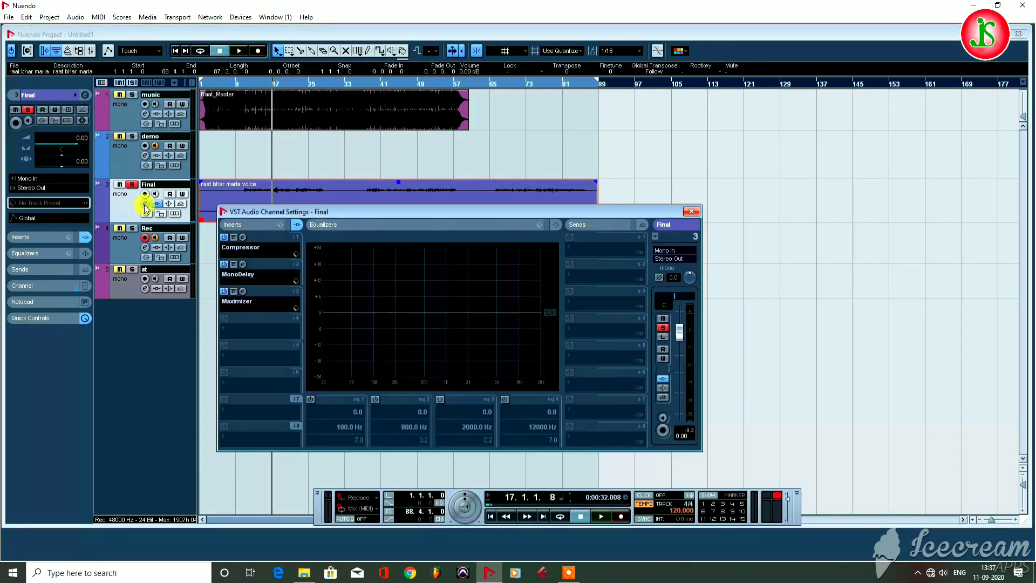
left_click(690, 212)
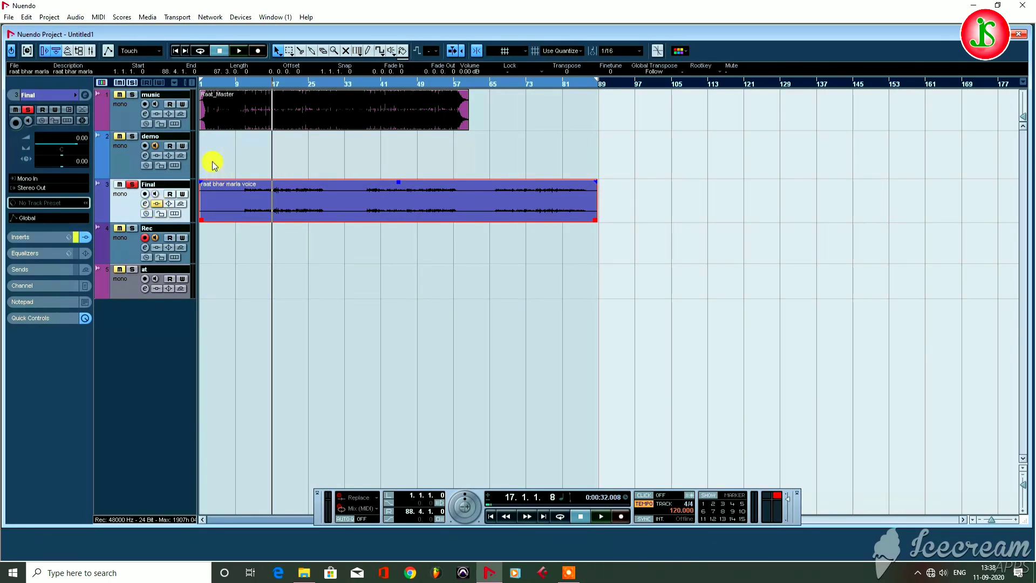
key("space")
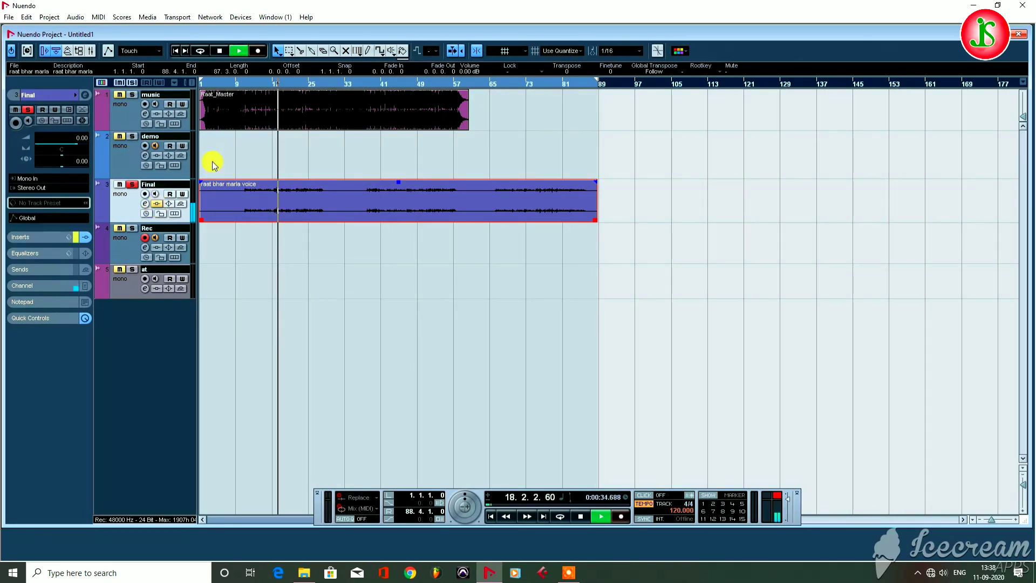
key("space")
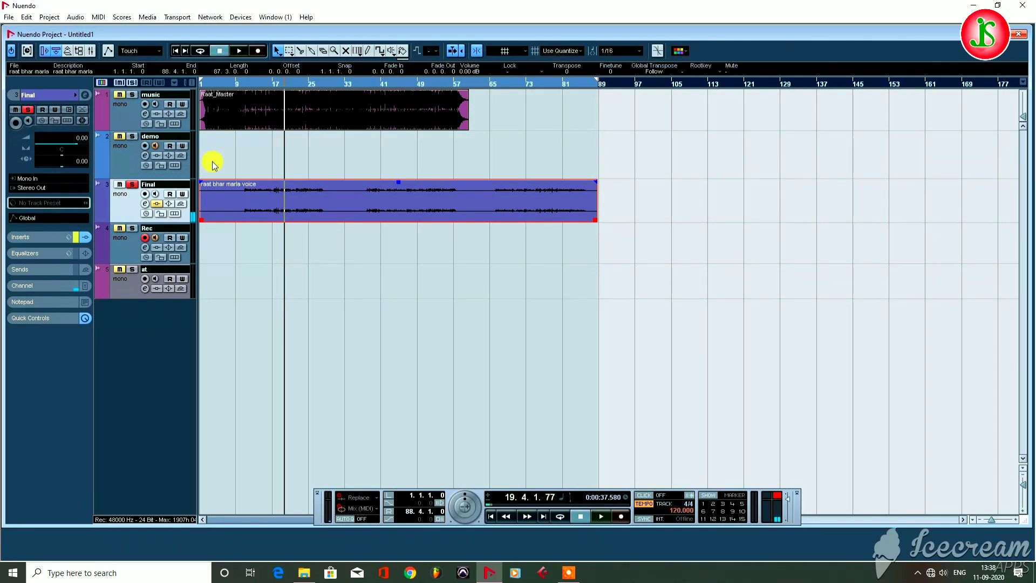
left_click(248, 83)
key("space")
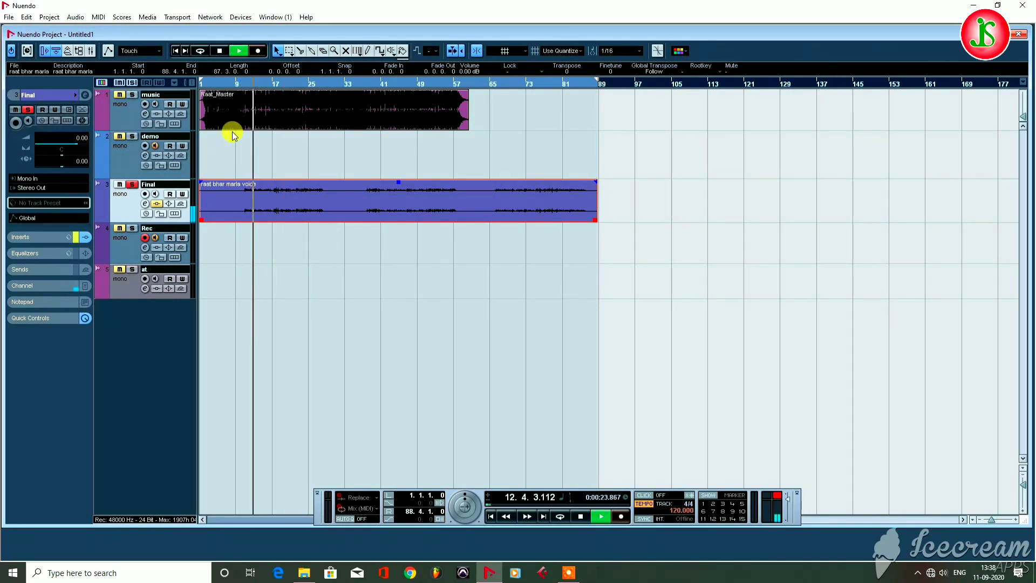
Re-enable the Final track's inserts and play the voice from about bar 12 to compare it with effects
key("space")
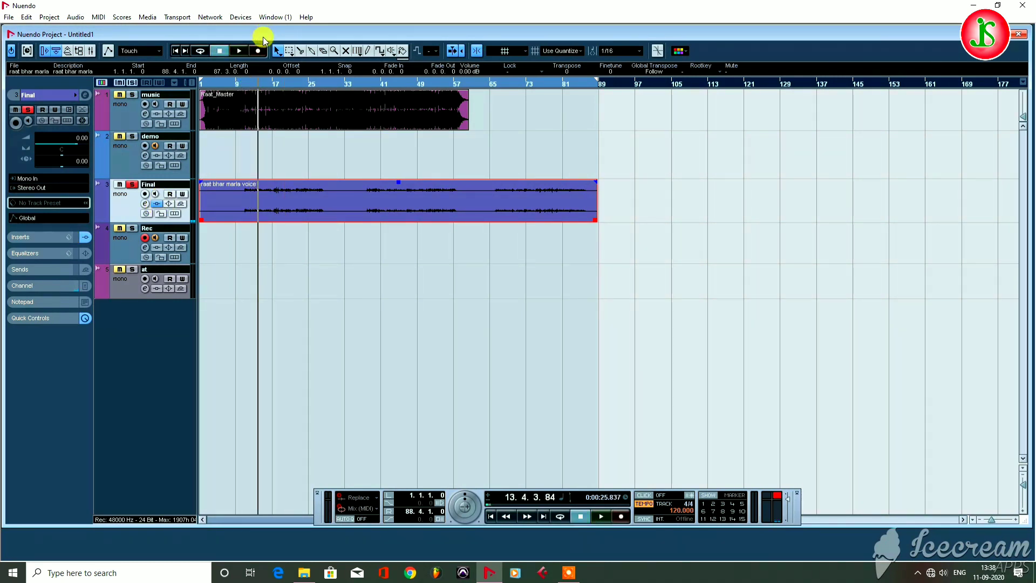
left_click(251, 84)
key("space")
left_click(145, 204)
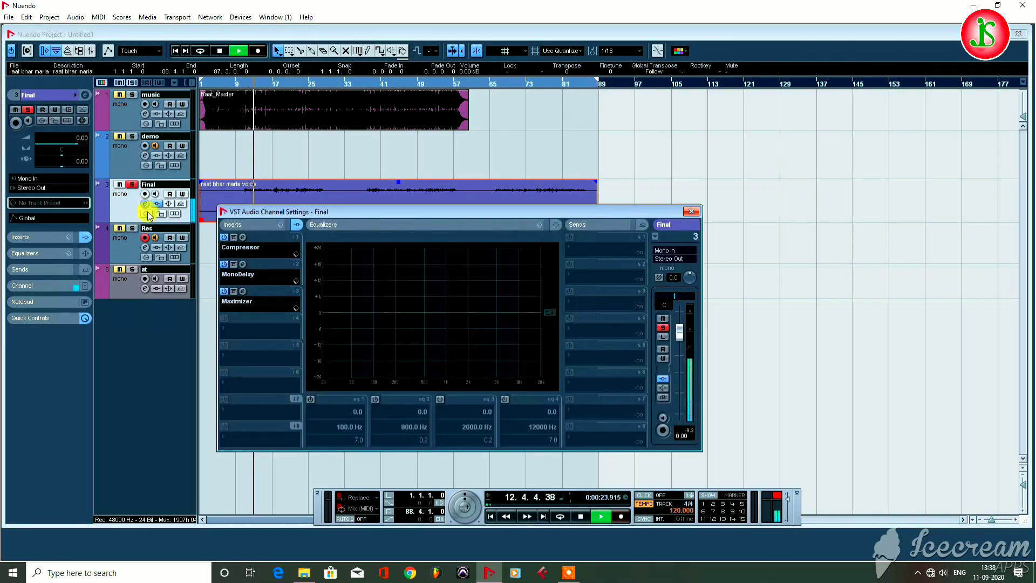
left_click(691, 211)
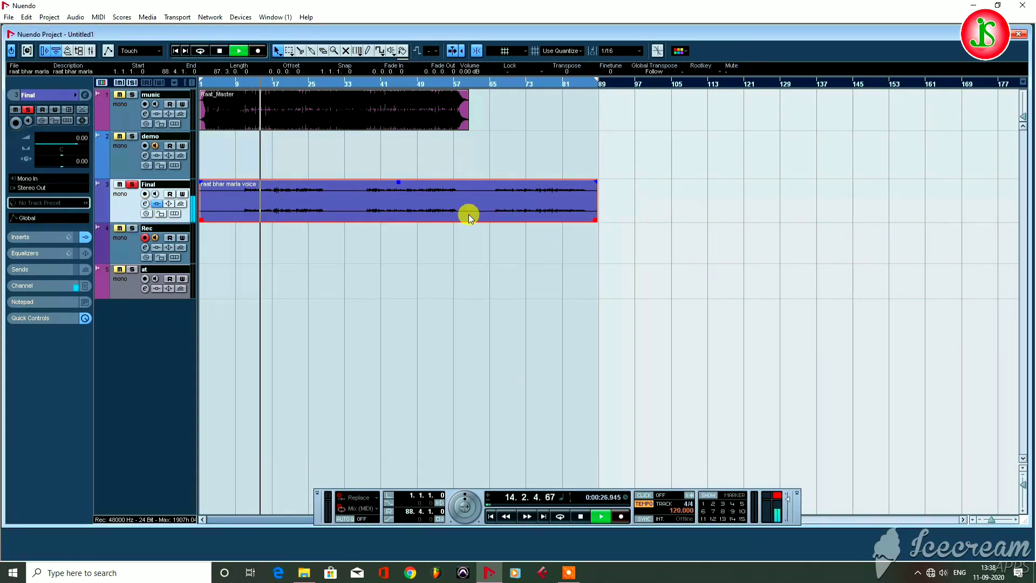
key("space")
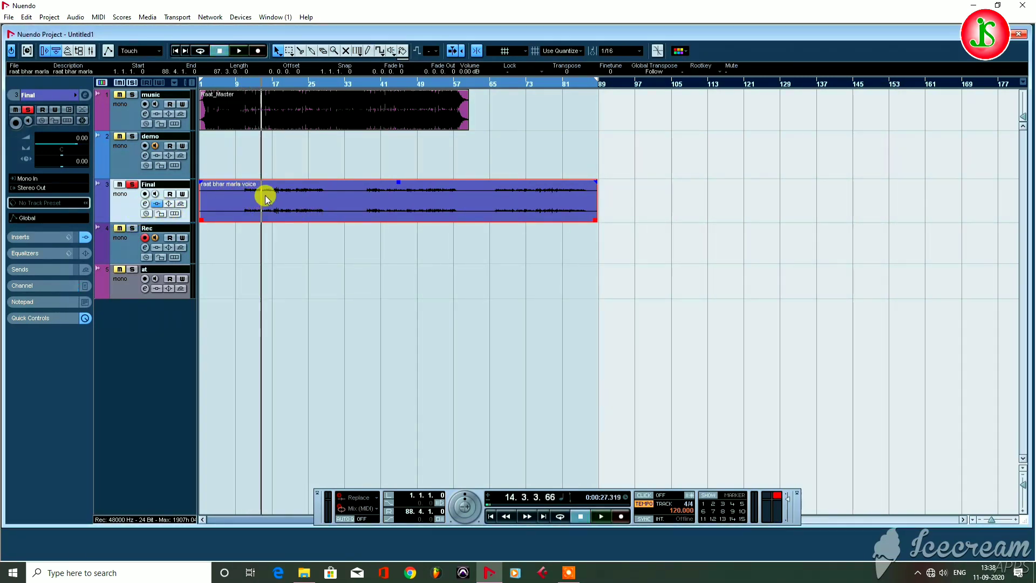
Turn off solo on the Final track and play the music and voice together from about bar 4
left_click(215, 84)
key("space")
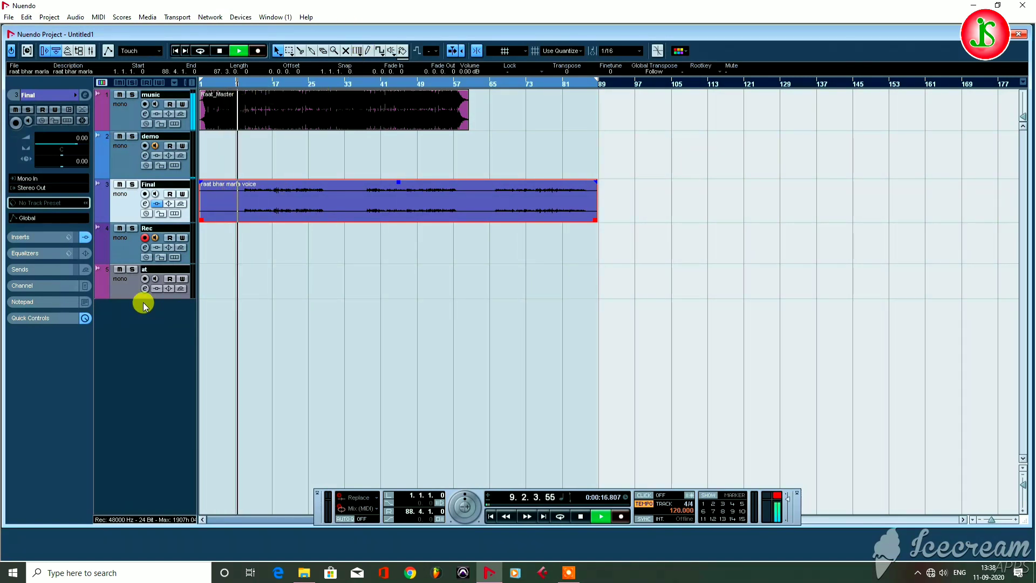
key("h")
key("h")
key("h")
key("h")
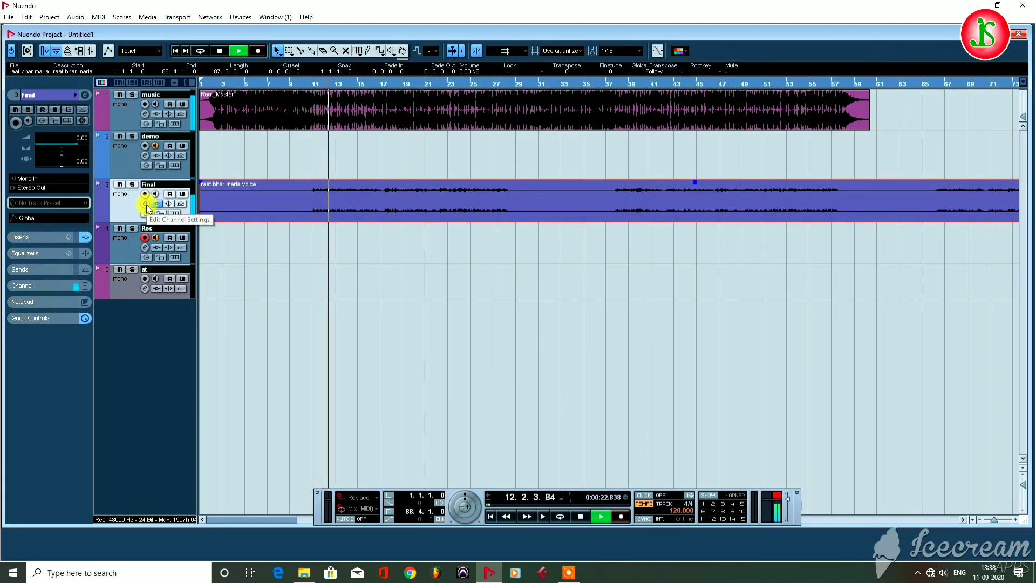
Lower the music track's volume to about -5 dB and raise the Final track's volume to 3.20 dB
left_click(134, 118)
left_click_drag(79, 143, 65, 149)
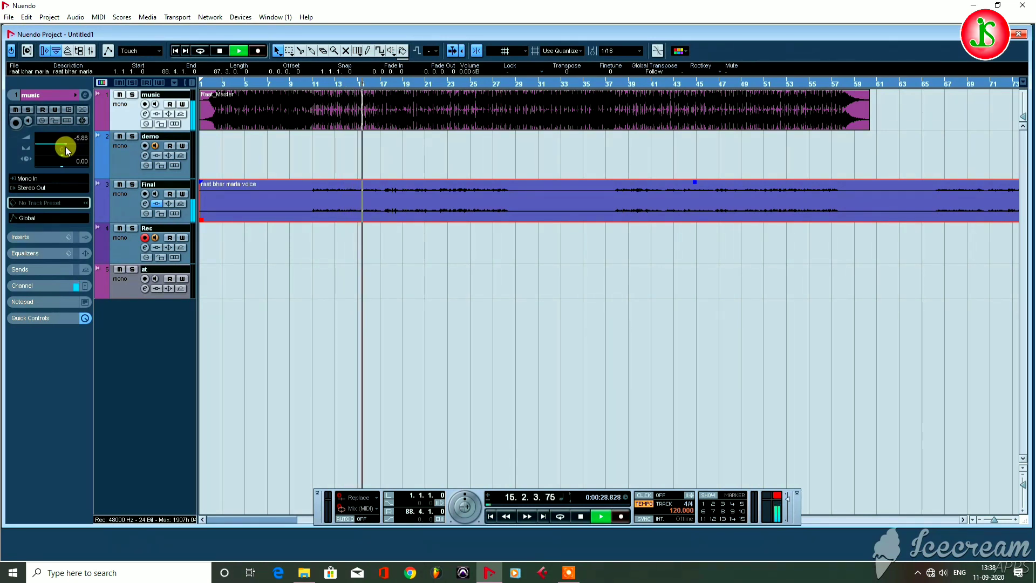
left_click(98, 182)
scroll(77, 145, "up", 5)
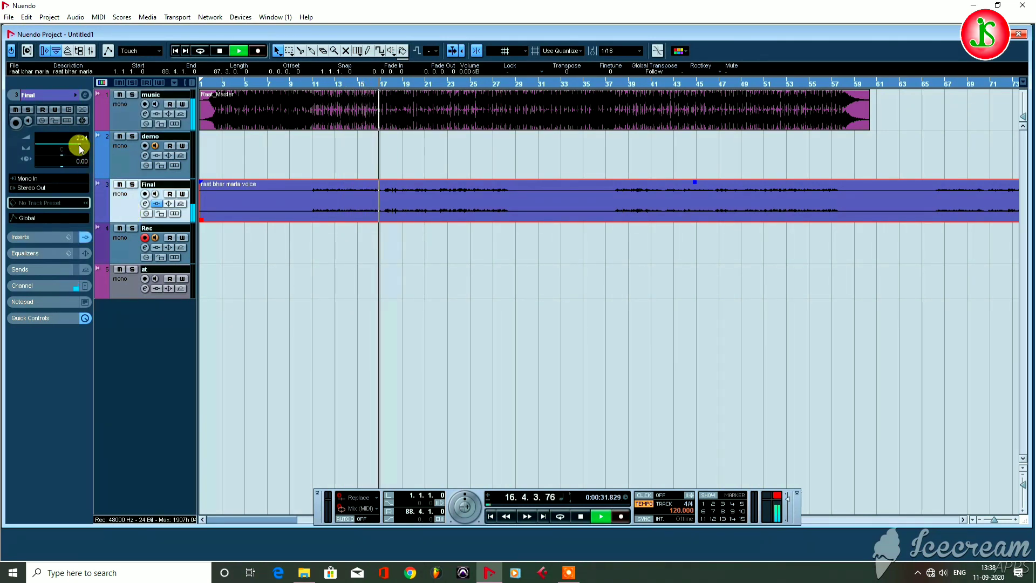
View the Final track's channel settings during playback, stop playback, and open the mixer to examine the channel levels
left_click(145, 204)
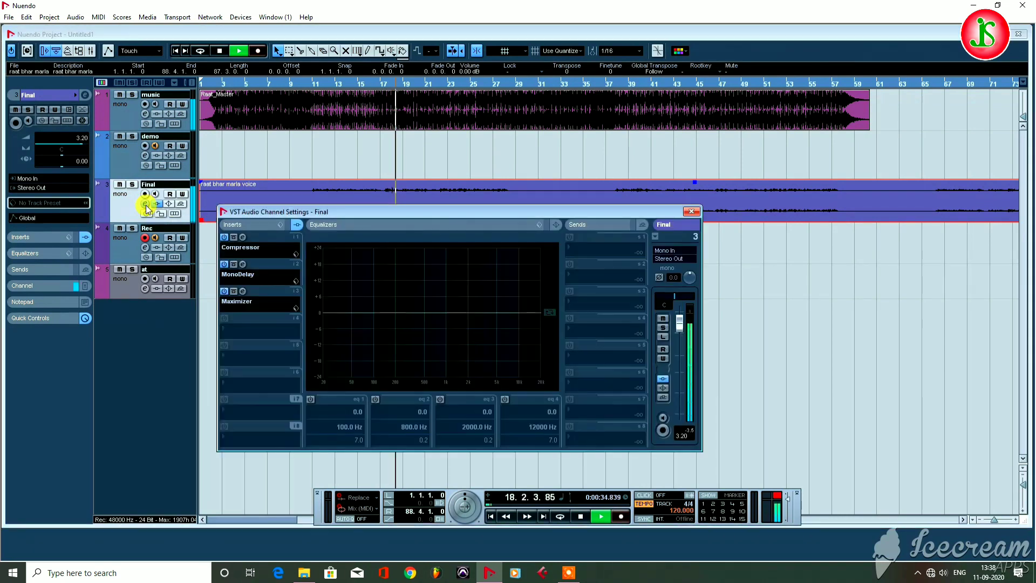
left_click(691, 211)
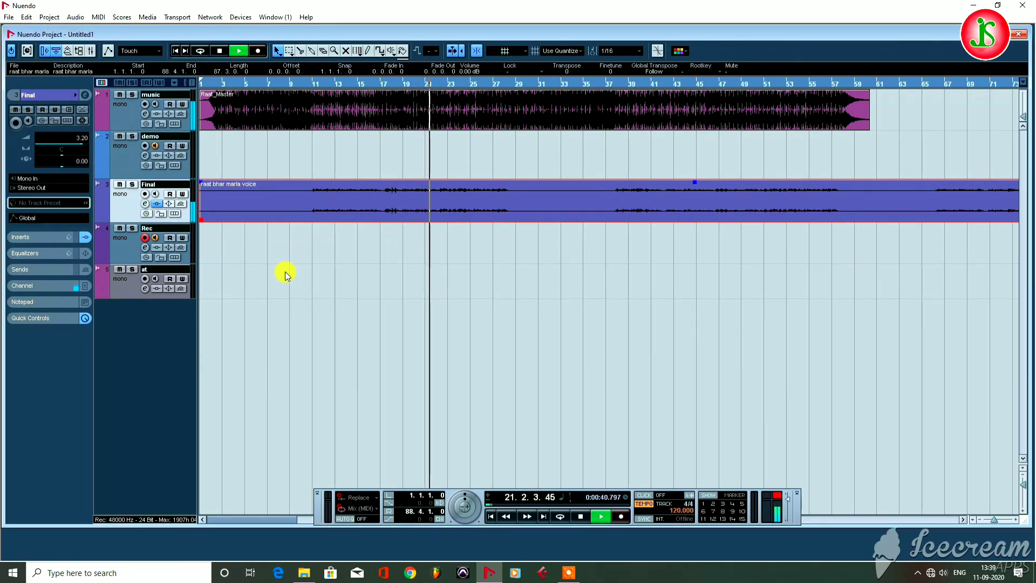
key("space")
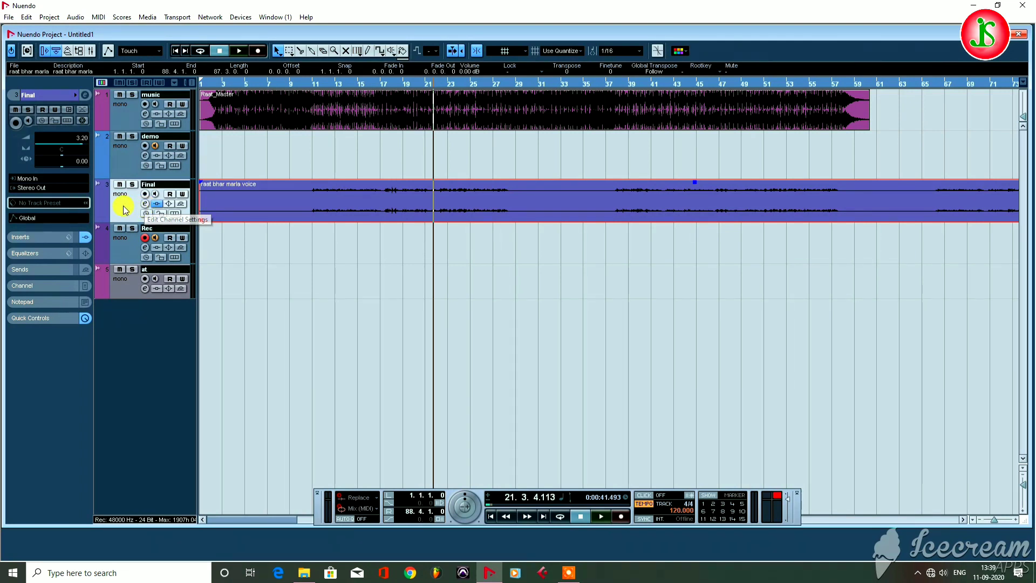
key("F3")
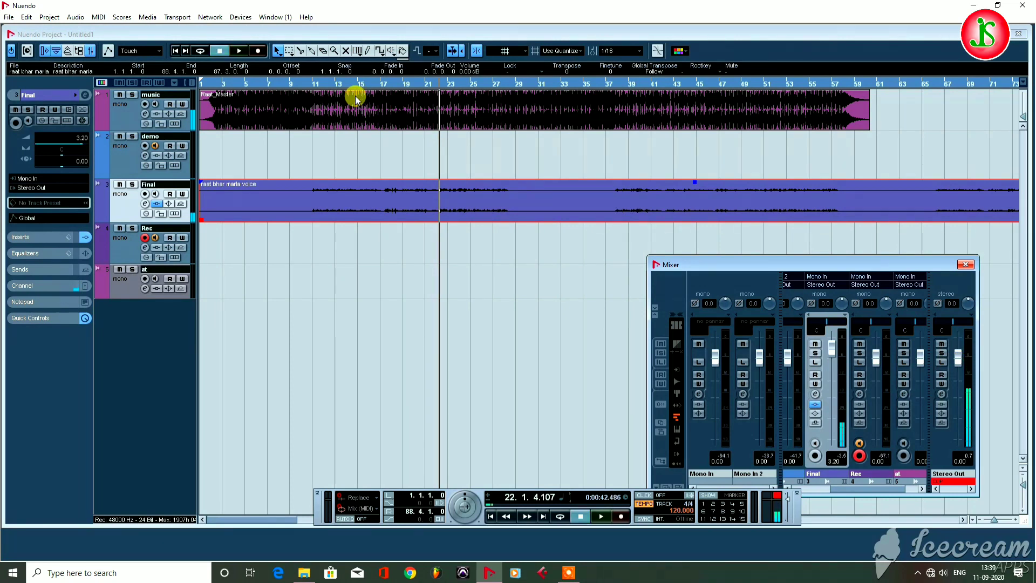
Play the mix from about bar 11 and view the Final track's insert effects in its channel settings
left_click(316, 83)
left_click(145, 204)
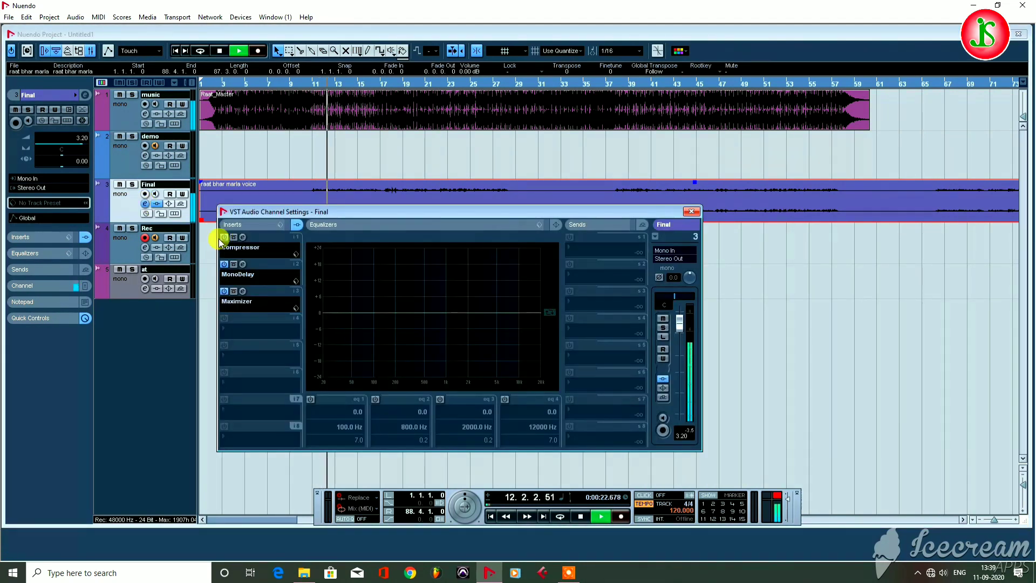
left_click(145, 205)
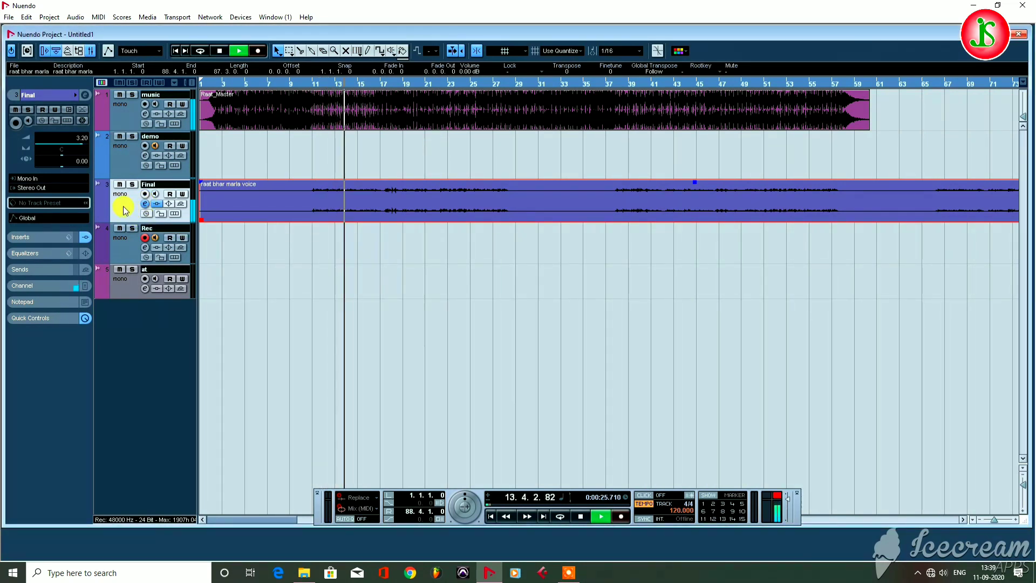
Apply the Lead Vox Male 2 equalizer preset to the Final track and play the mix briefly from about bar 15
left_click(144, 205)
key("space")
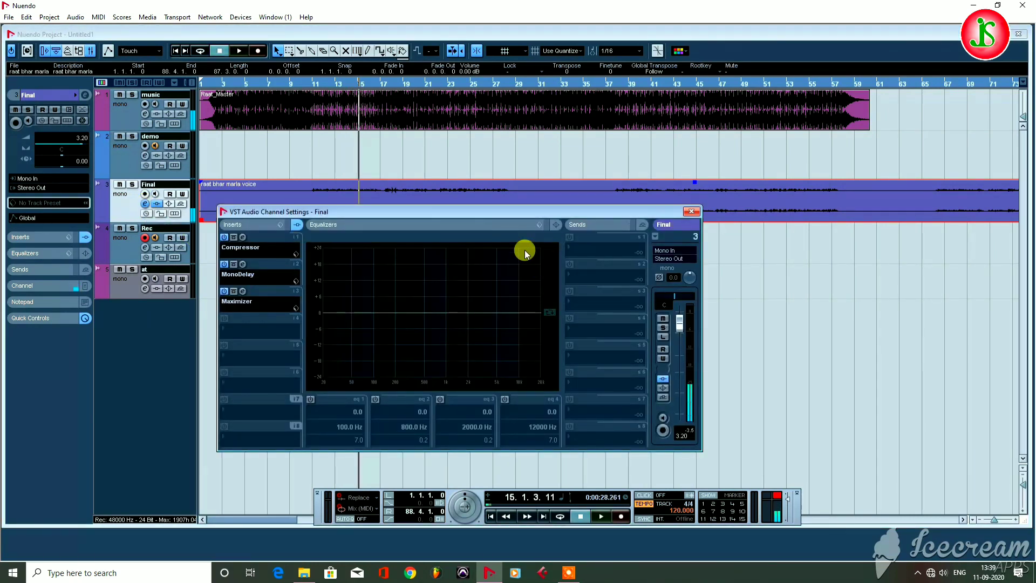
left_click(538, 226)
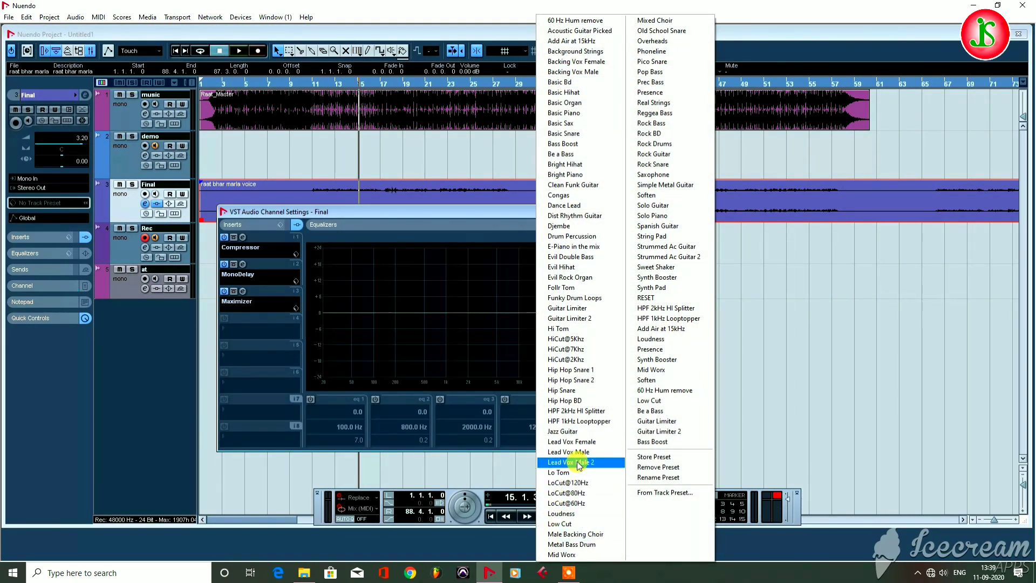
left_click(581, 463)
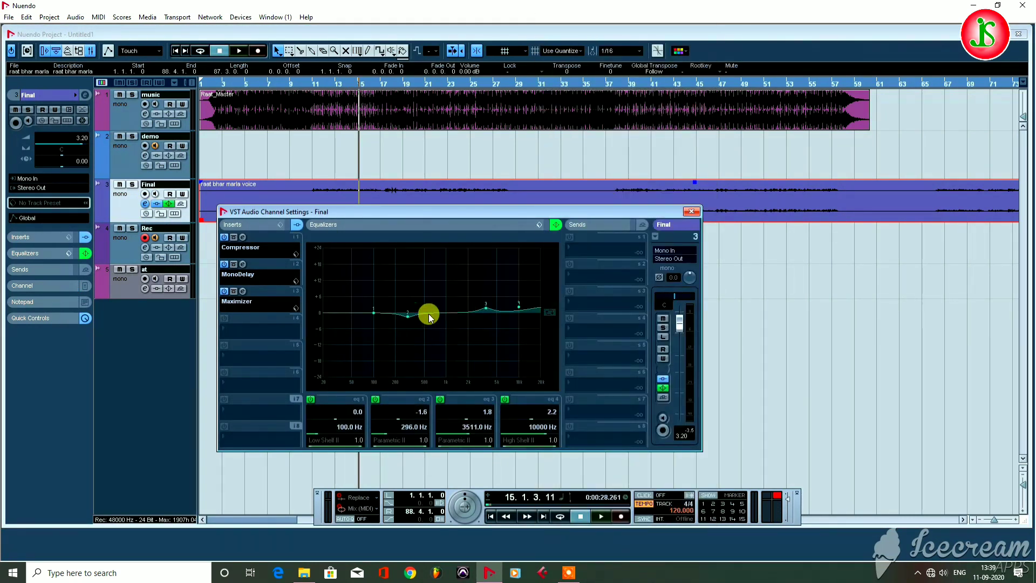
left_click(696, 213)
key("space")
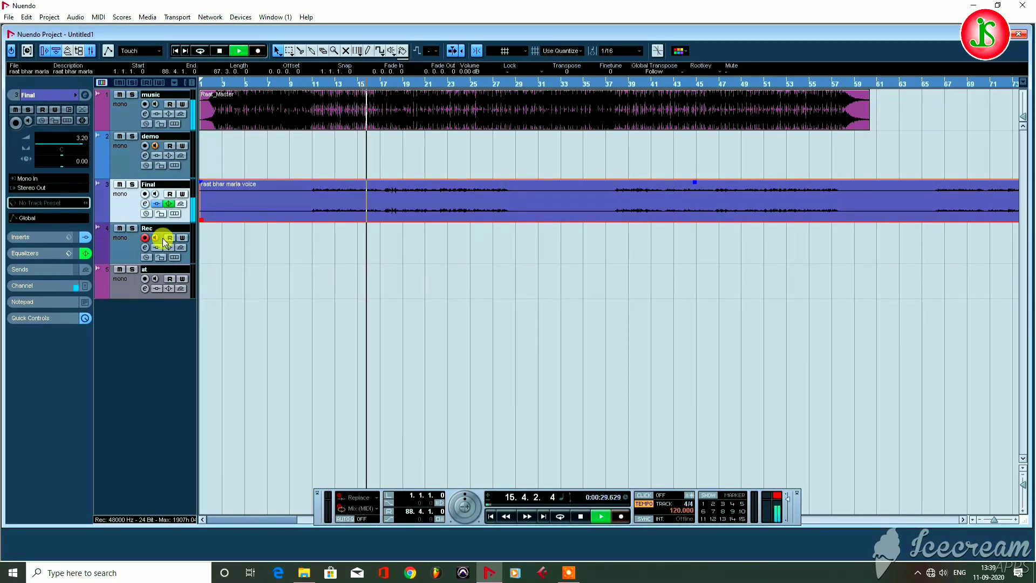
key("space")
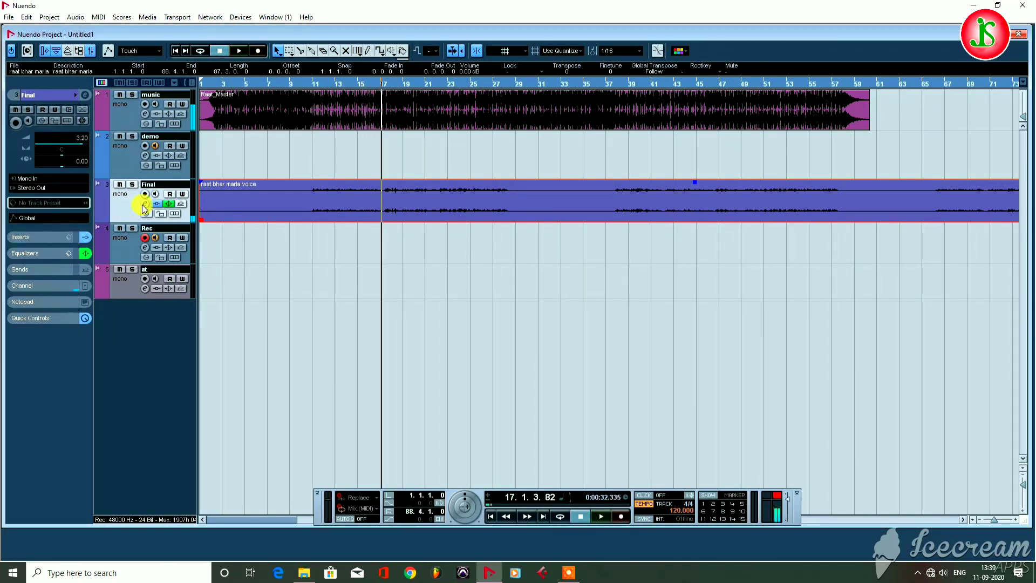
Add AutoTuneVST to the Final track's fourth insert slot, with vibrato pitch and amplitude amounts of 0 and a formant amount of 100
left_click(145, 204)
left_click(238, 329)
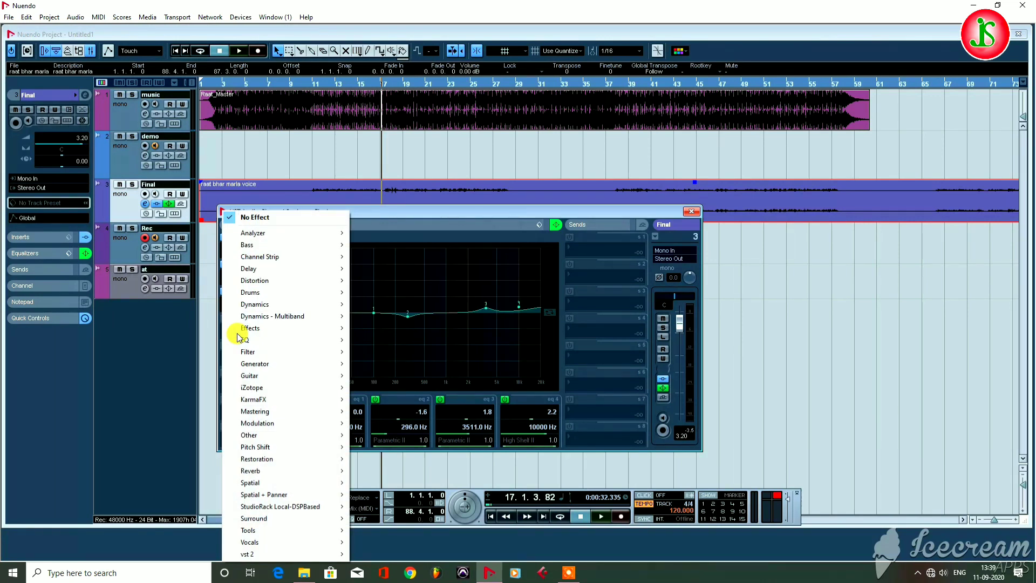
mouse_move(281, 543)
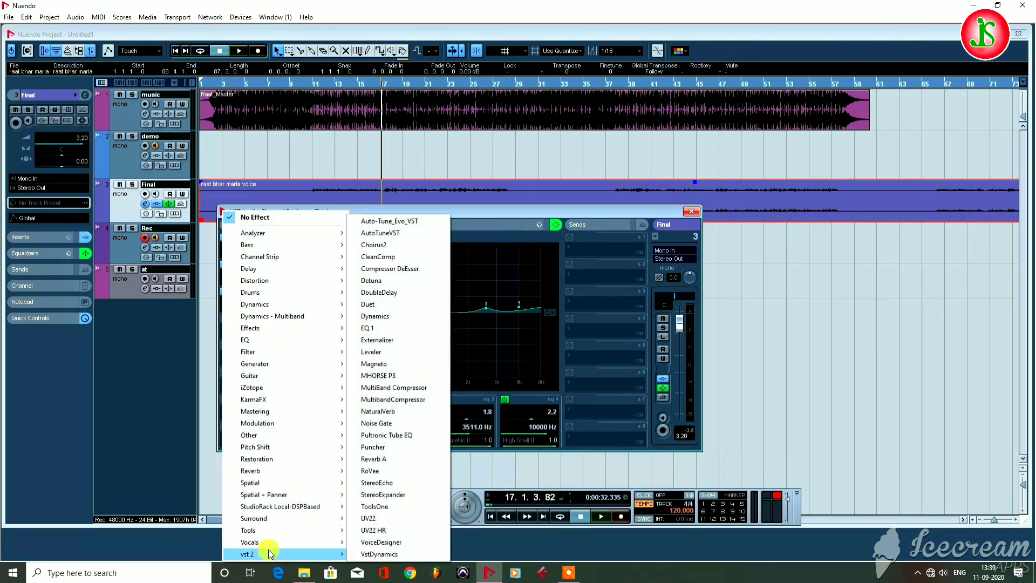
left_click(388, 233)
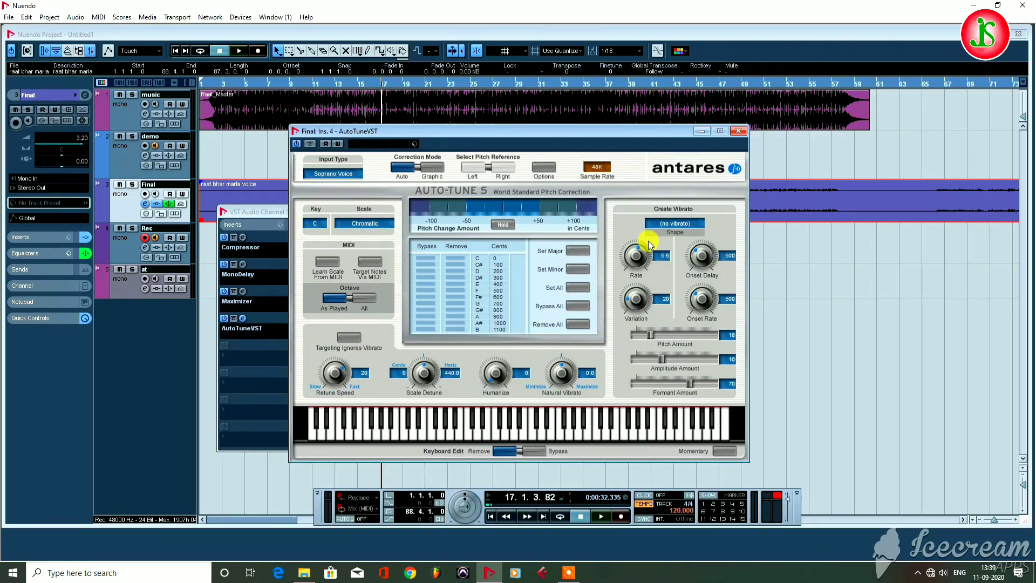
left_click_drag(663, 361, 595, 292)
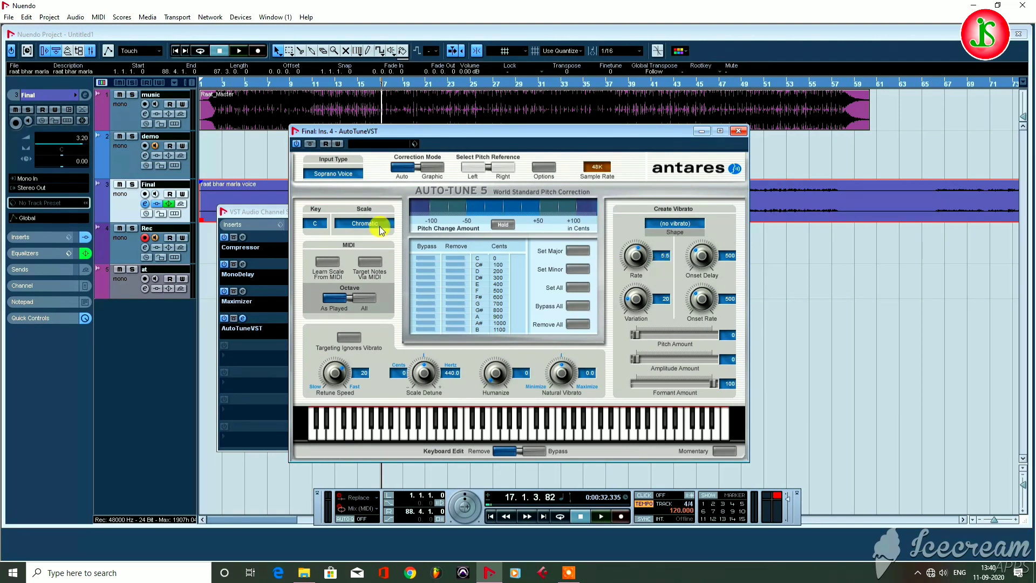
left_click(738, 131)
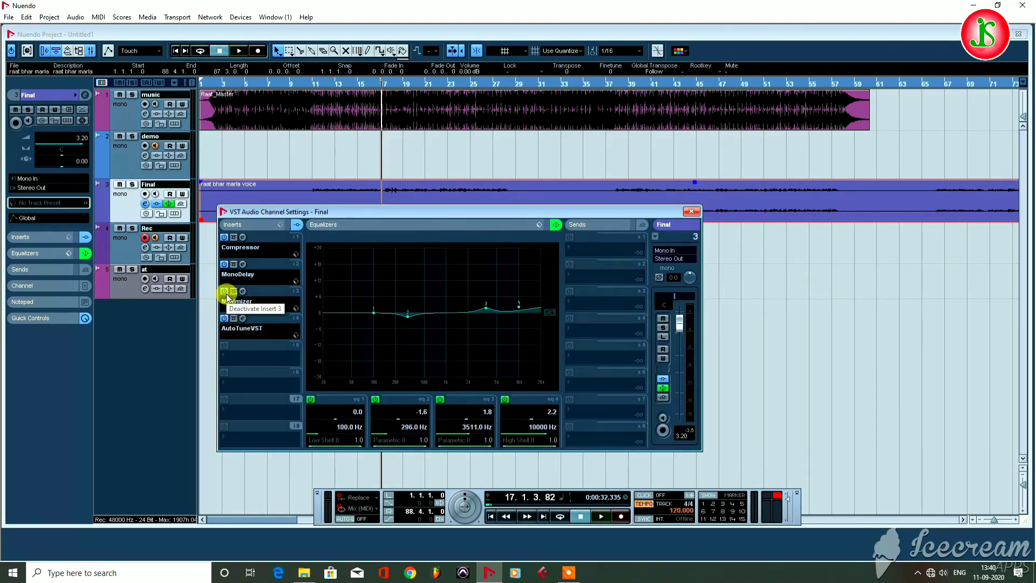
Solo the Final track, play it from about bar 11, and reopen the AutoTuneVST insert
left_click(132, 184)
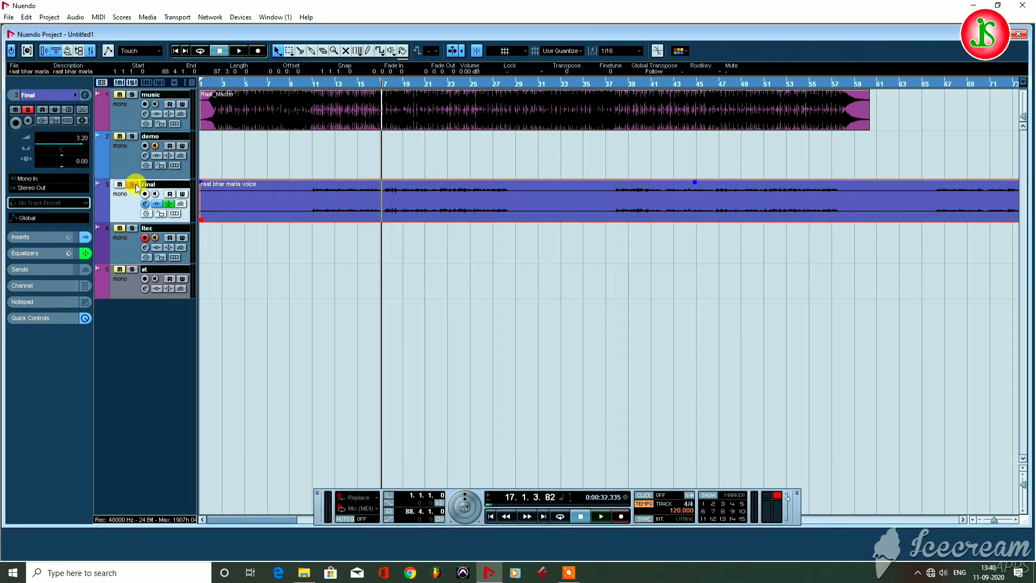
double_click(318, 79)
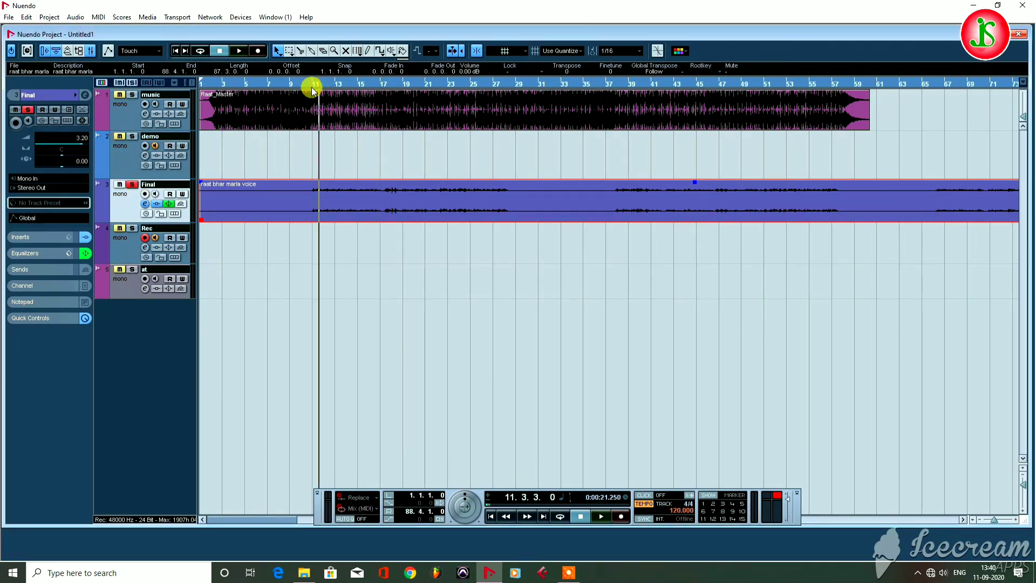
left_click(145, 206)
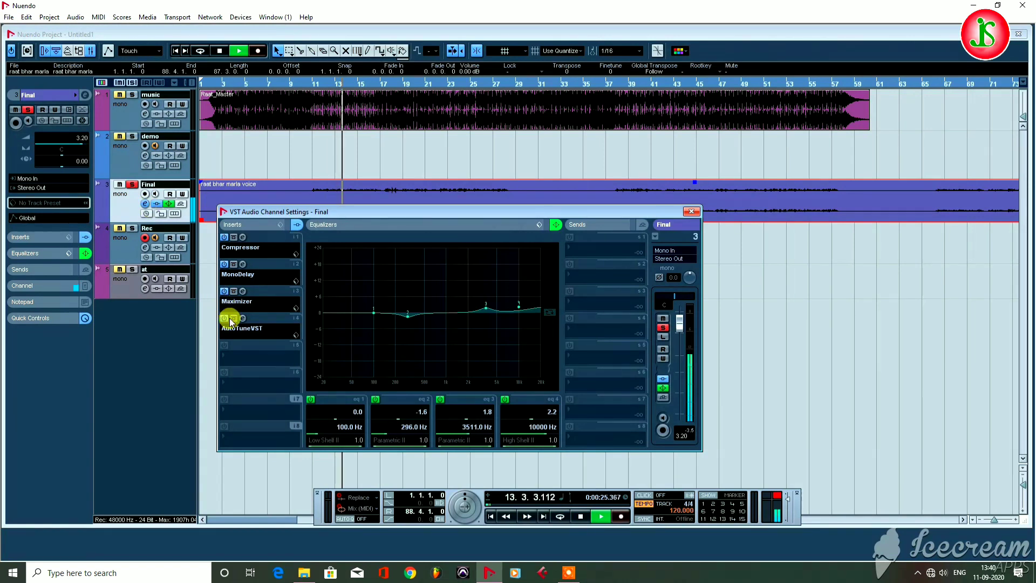
left_click(243, 318)
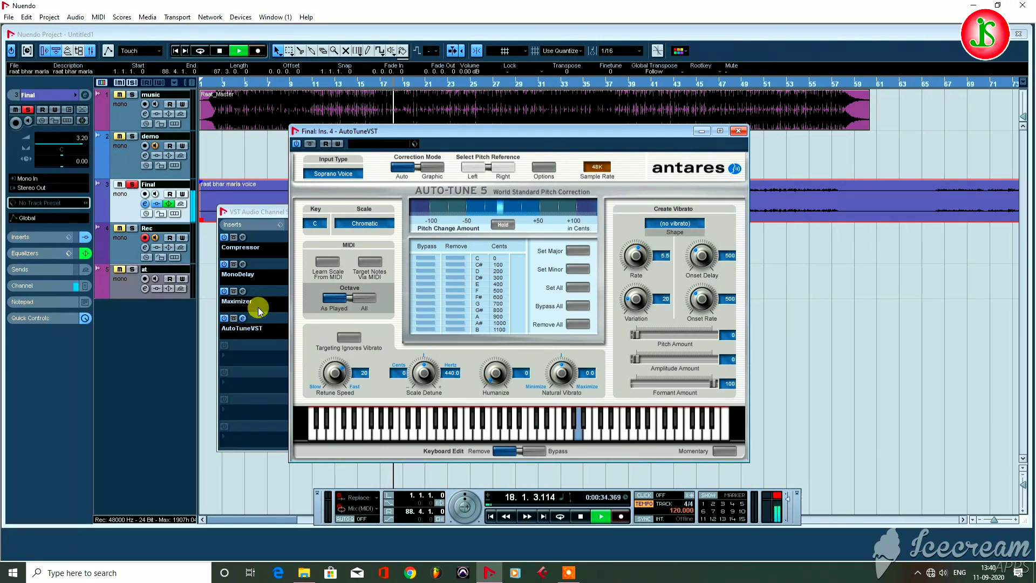
Try key D in AutoTuneVST during playback, and settle on the Major scale with key C
left_click(316, 225)
left_click(326, 246)
left_click(326, 225)
left_click(325, 263)
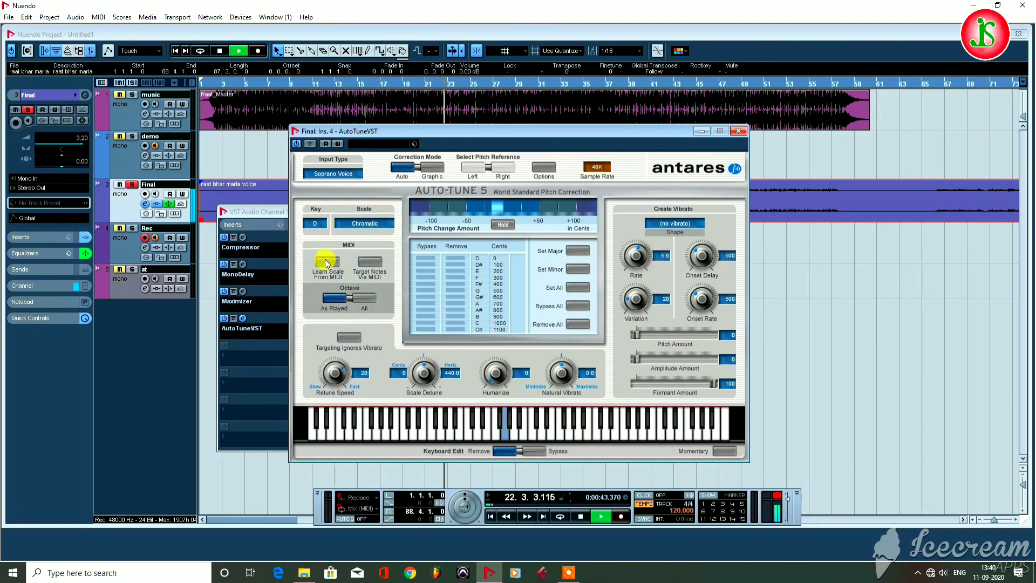
left_click(361, 223)
left_click(406, 226)
left_click(318, 224)
left_click(324, 236)
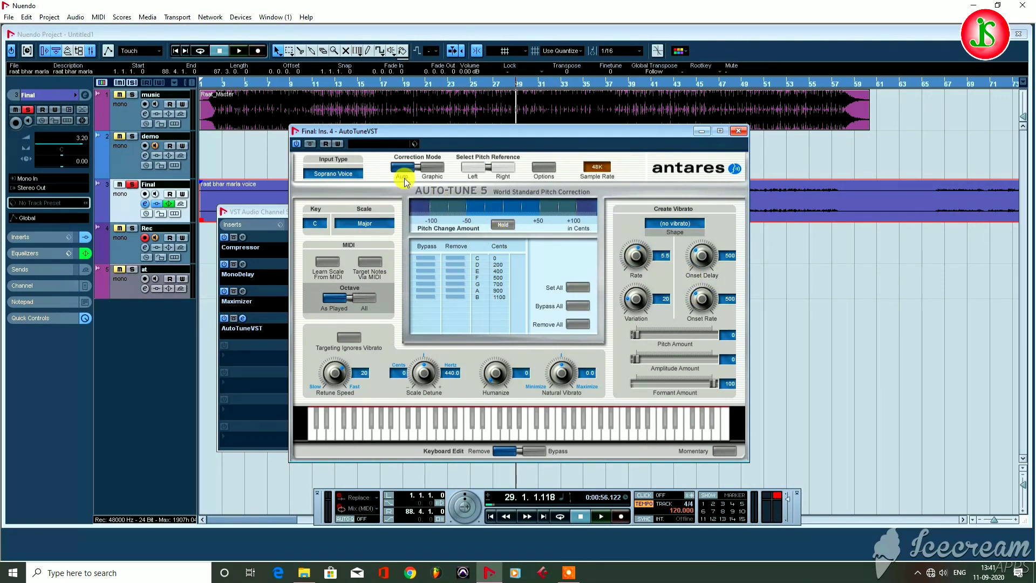
View the AutoTuneVST input types, set vibrato rate to 0.1 and variation and onset delay to 0, and raise the onset rate
left_click(321, 174)
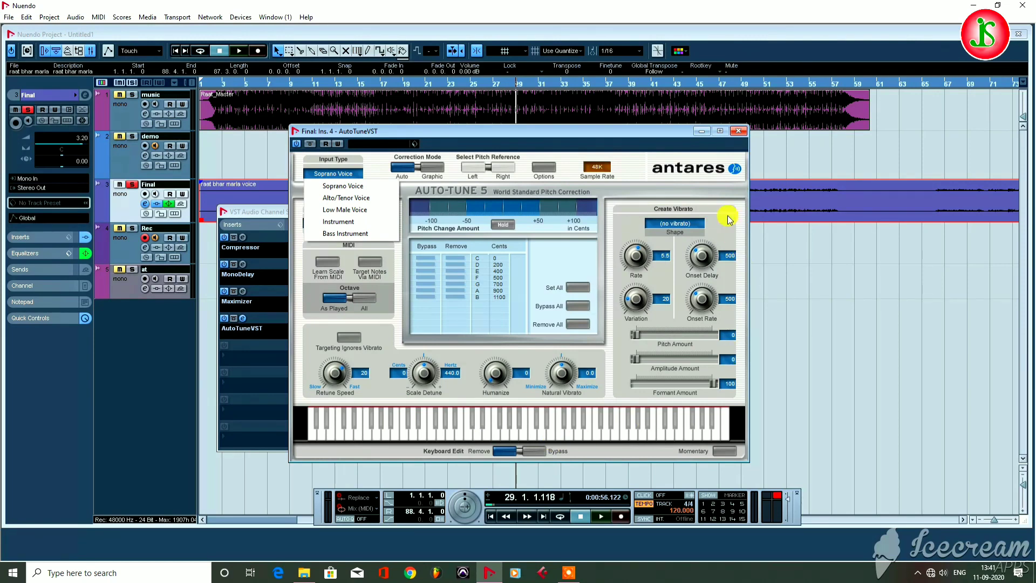
left_click_drag(634, 252, 620, 282)
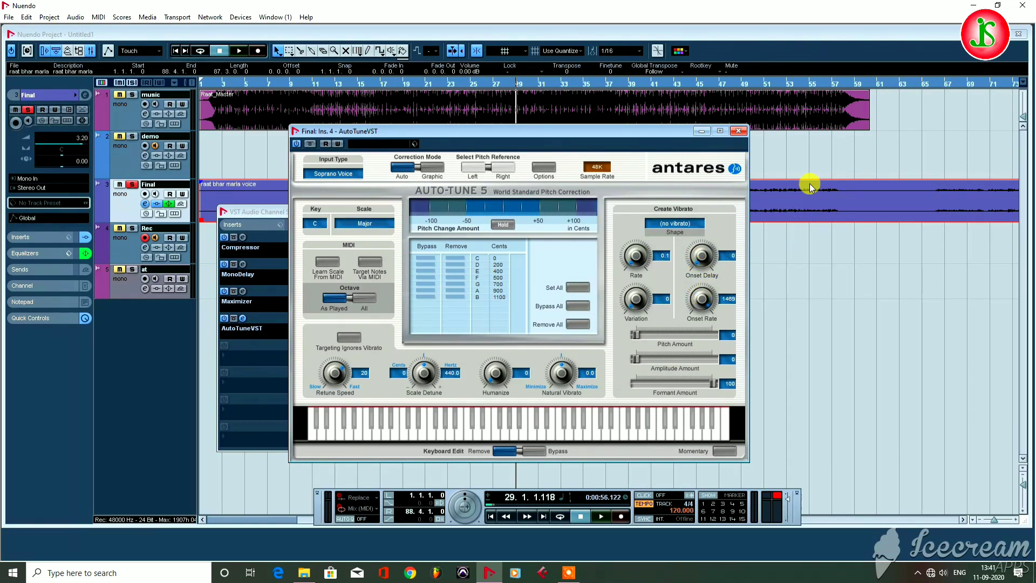
key("space")
key("space")
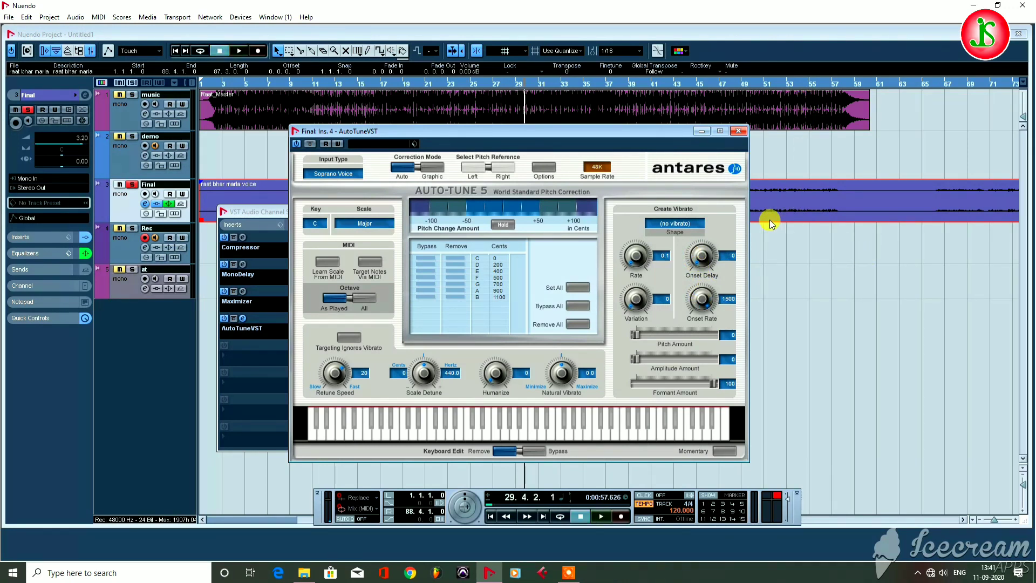
left_click(739, 133)
left_click(688, 212)
Play the soloed Final track from about bar 9, turn off its solo to hear the music with it, and stop playback
left_click(292, 84)
key("space")
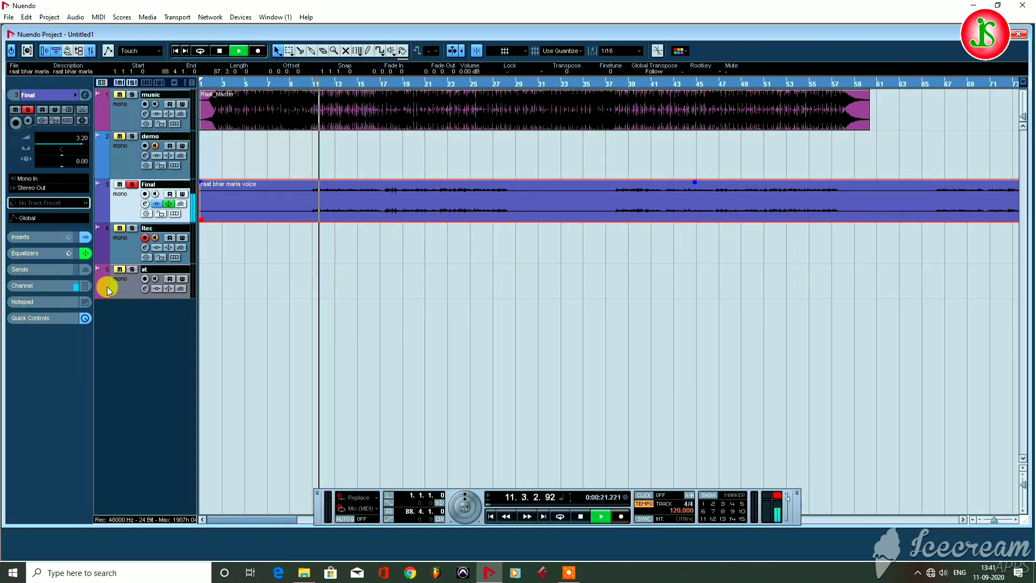
left_click(132, 184)
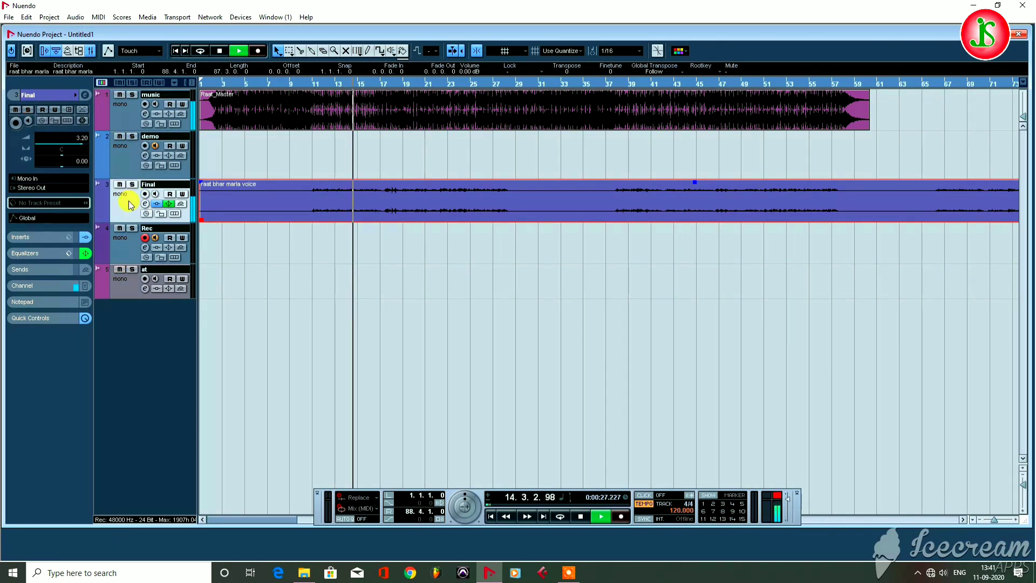
key("space")
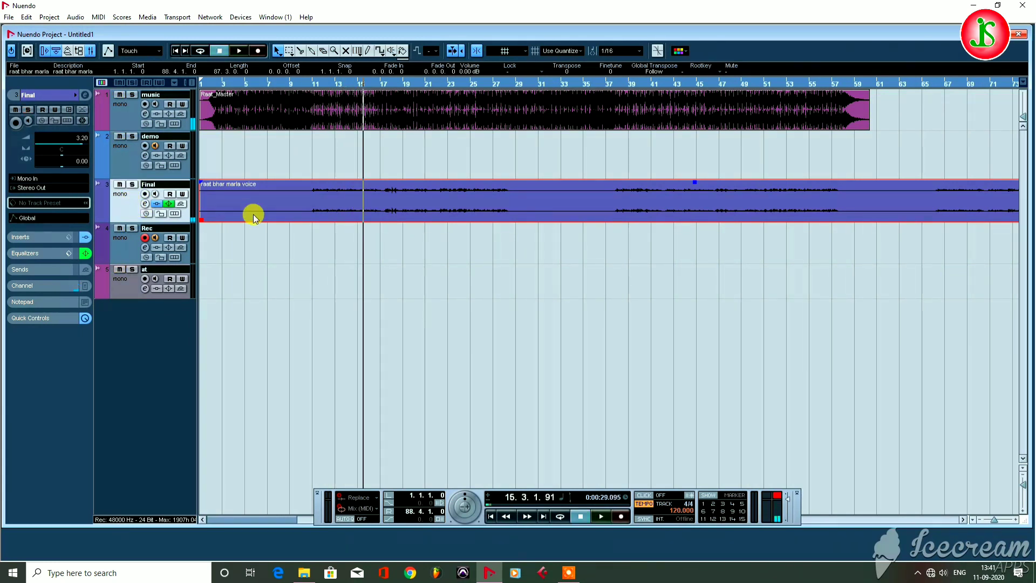
Open the mixer, play the mix from about bar 15, and lower the Stereo Out level to -3.94 dB
key("F4")
left_click(770, 145)
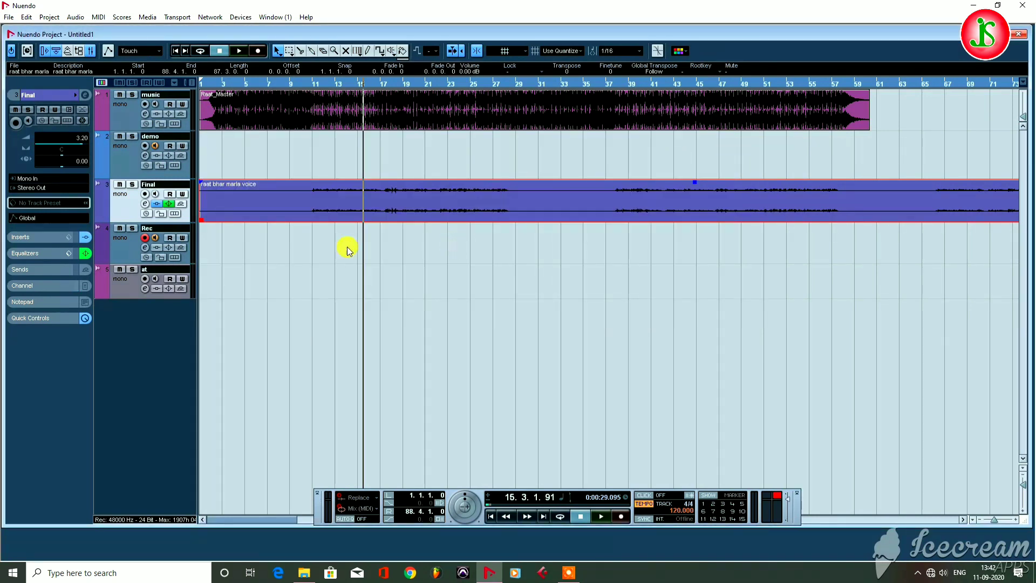
key("F3")
key("space")
left_click_drag(966, 363, 967, 379)
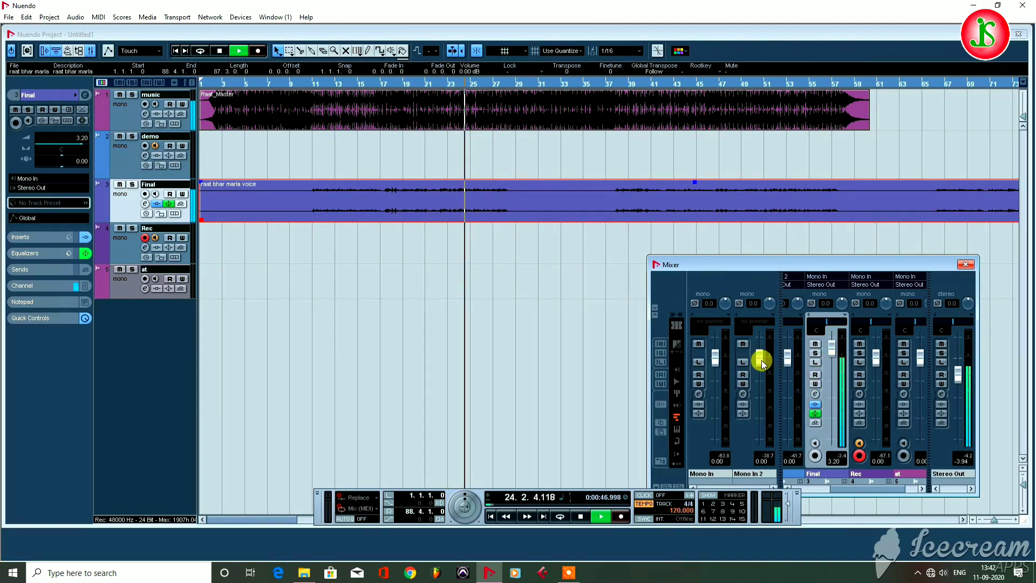
Set the Mono In 2 level to -0.67 dB, lower the music channel to -10.15 dB, and stop playback
left_click_drag(762, 363, 757, 358)
left_click_drag(835, 488, 793, 480)
left_click_drag(809, 376, 810, 393)
key("space")
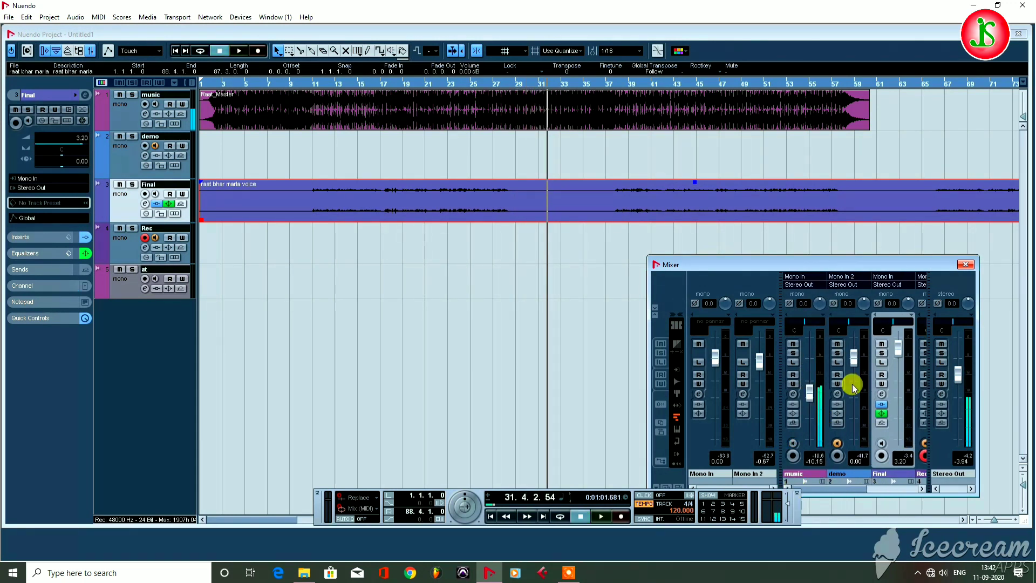
Play the mix from about bar 10, raising Mono In 2 to -0.01 dB and the music channel to -0.67 dB in the mixer
left_click(303, 84)
key("space")
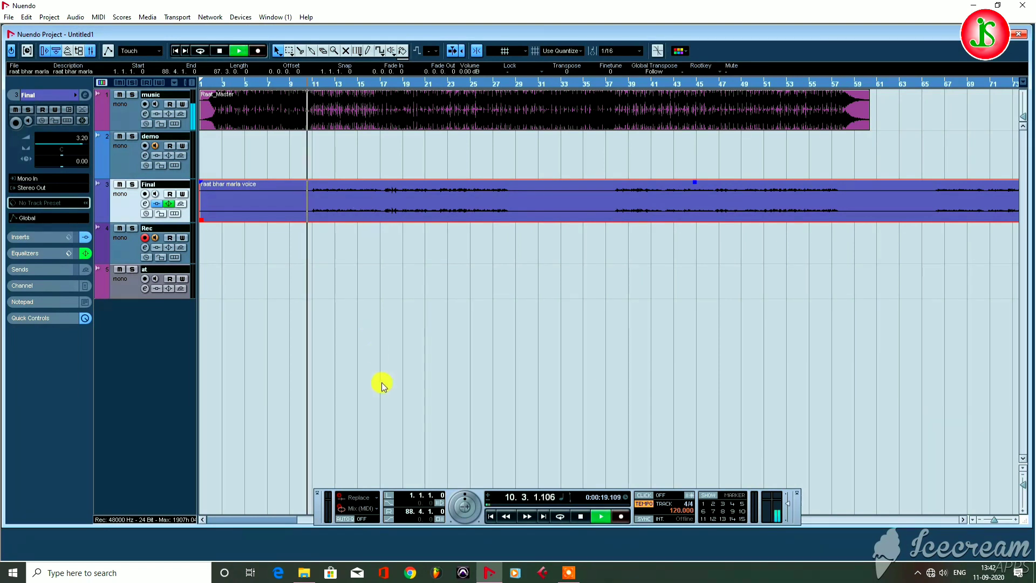
key("F3")
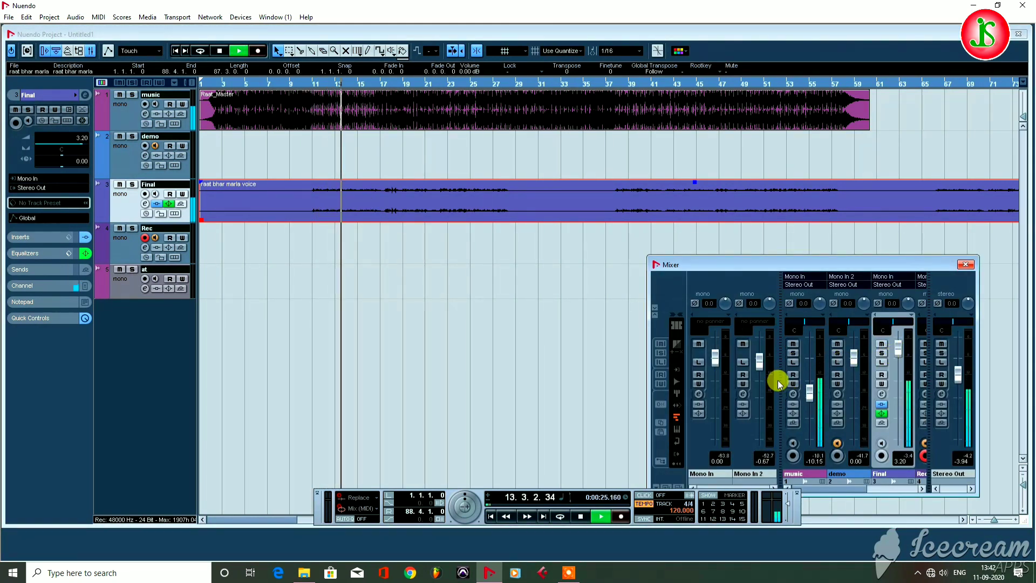
left_click_drag(758, 367, 760, 363)
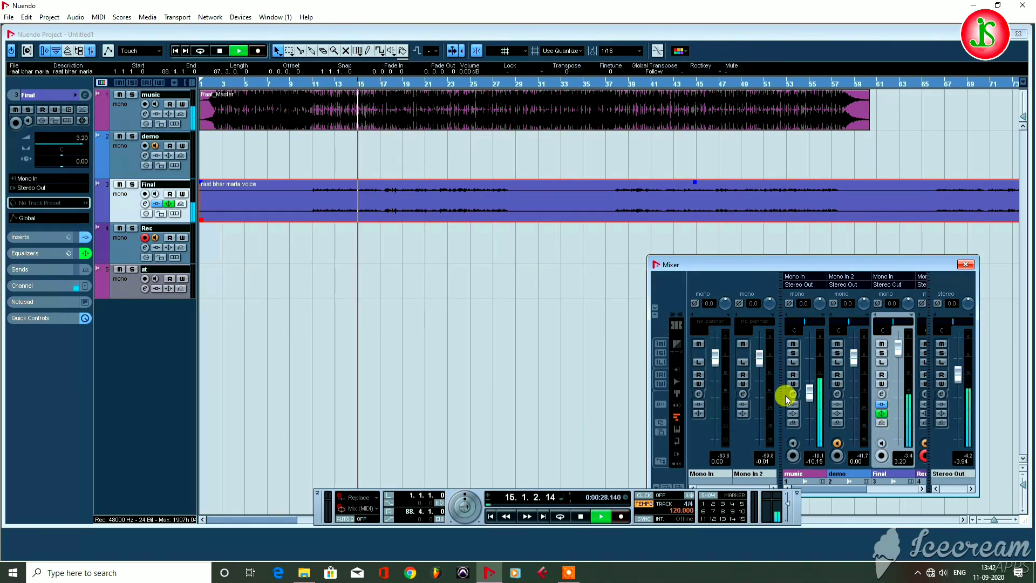
left_click_drag(810, 392, 807, 358)
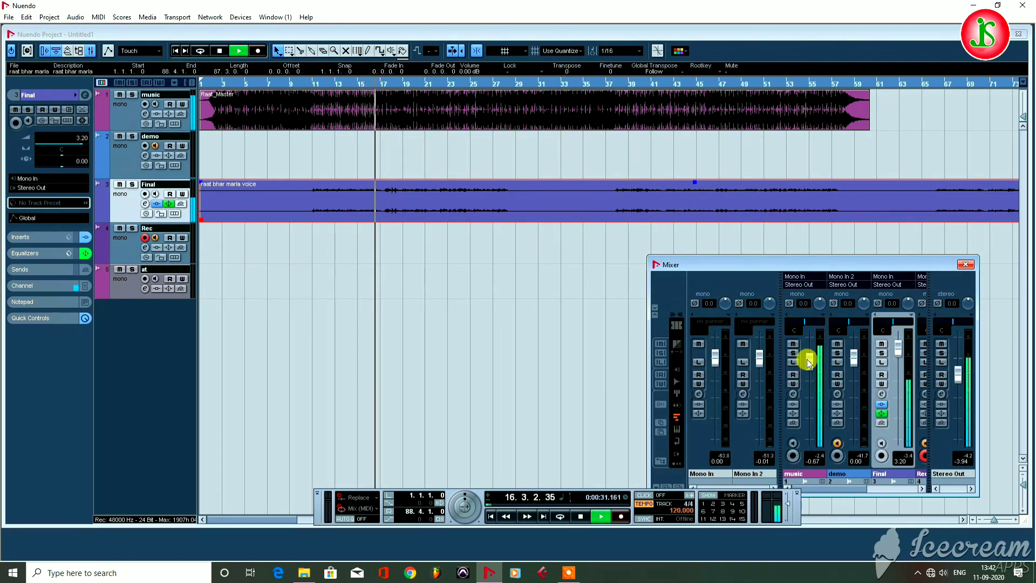
Raise the Stereo Out level to -1.50 dB, close the mixer, and stop playback
mouse_move(958, 381)
left_mouse_down()
mouse_move(957, 361)
mouse_move(959, 370)
left_mouse_up()
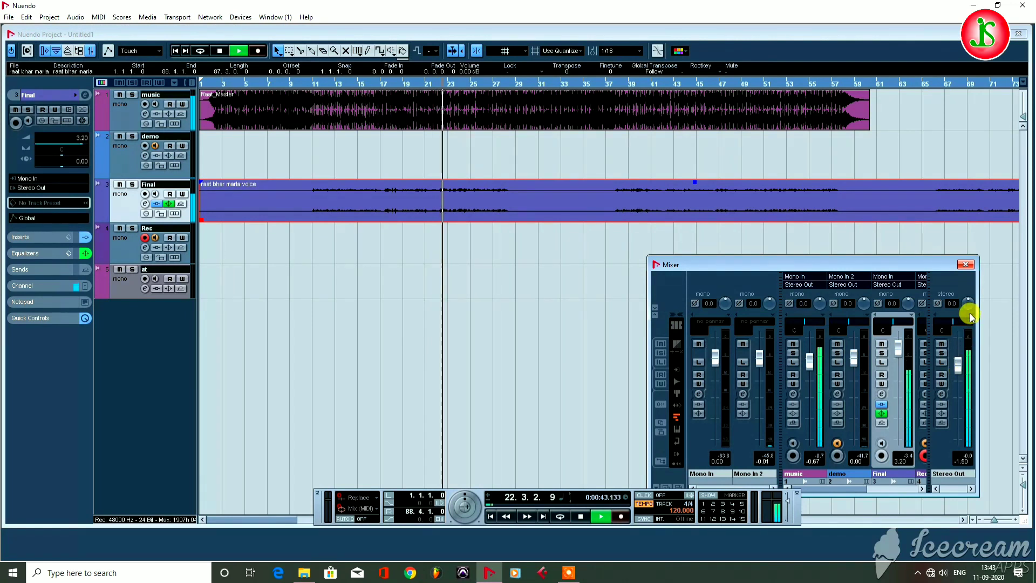
key("F3")
key("space")
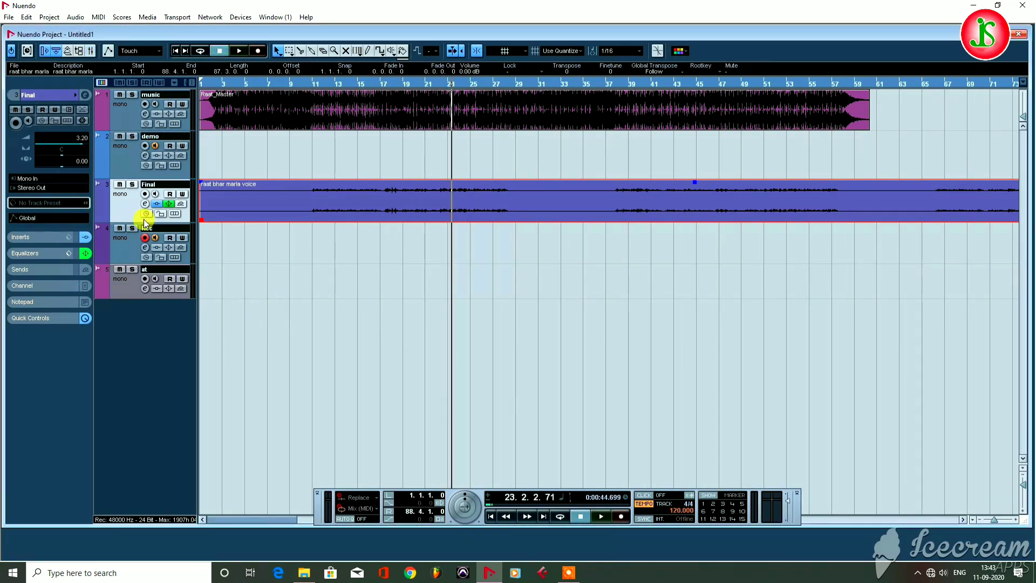
Close the project, saving it in the test folder as "raat bhar marla"
left_click(1018, 34)
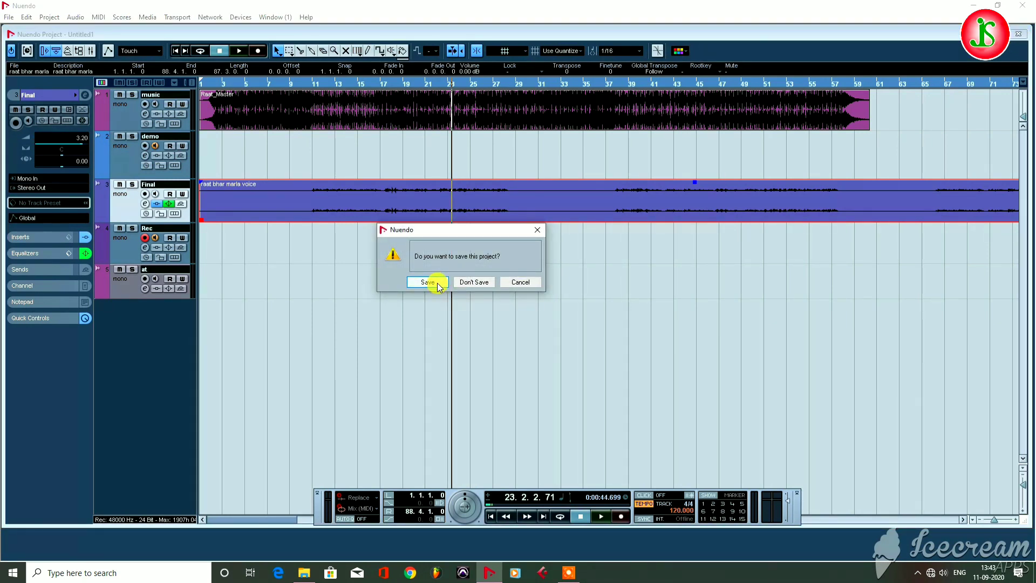
left_click(428, 281)
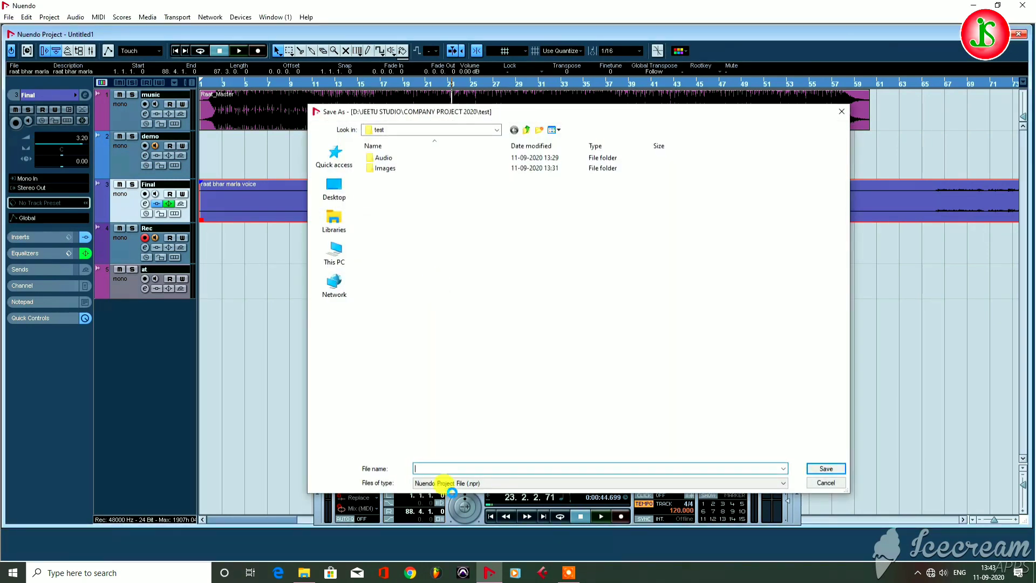
type("raat bhar marla")
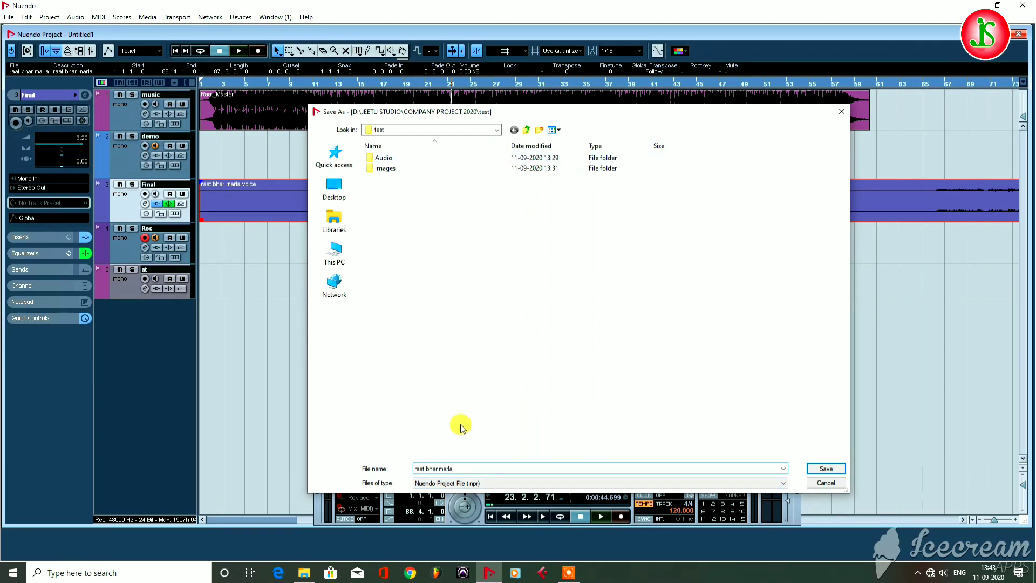
left_click(827, 469)
Open the saved project "raat bhar marla.npr" from the test folder inside COMPANY PROJECT 2020
left_click(9, 17)
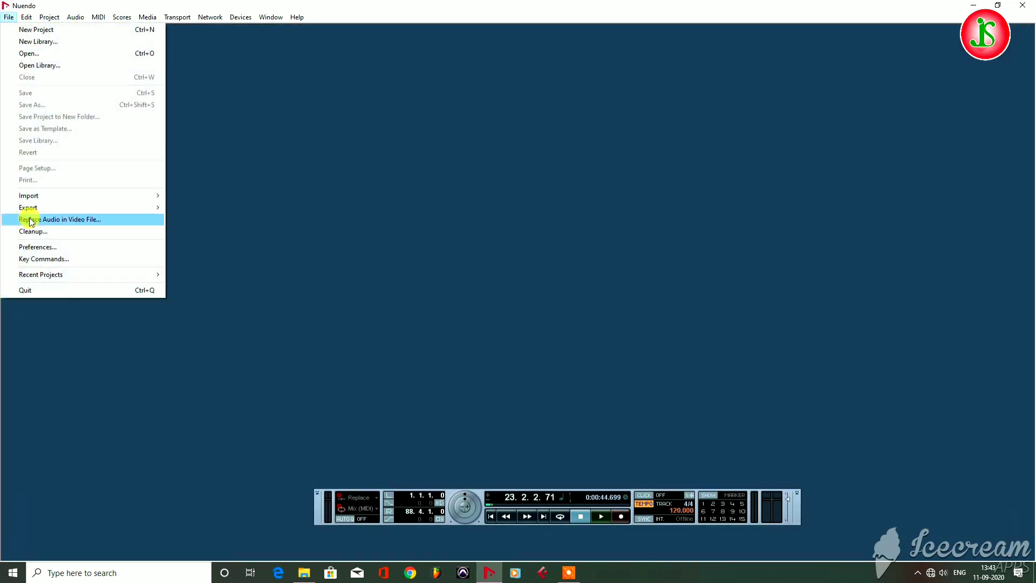
left_click(28, 53)
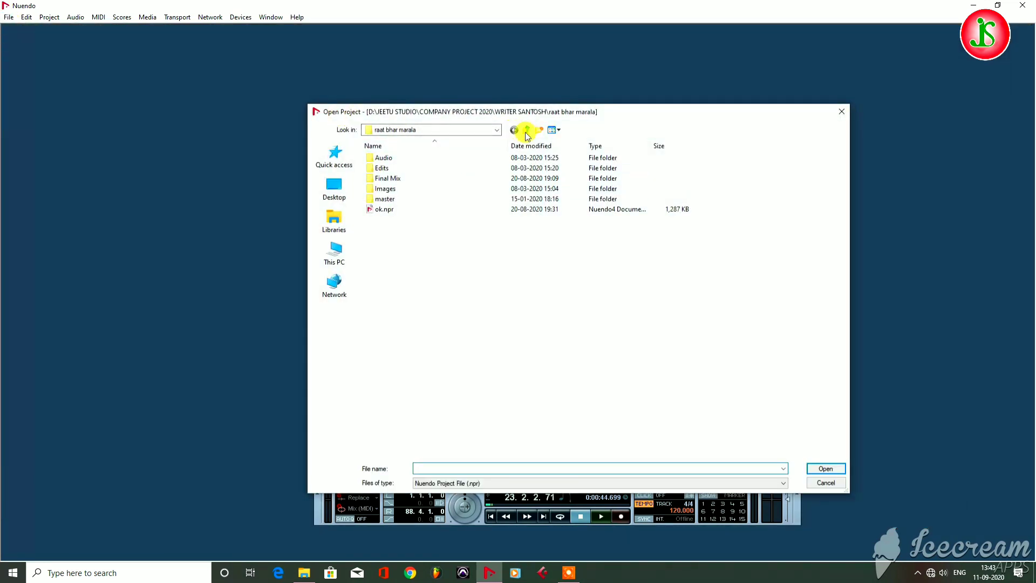
left_click(526, 132)
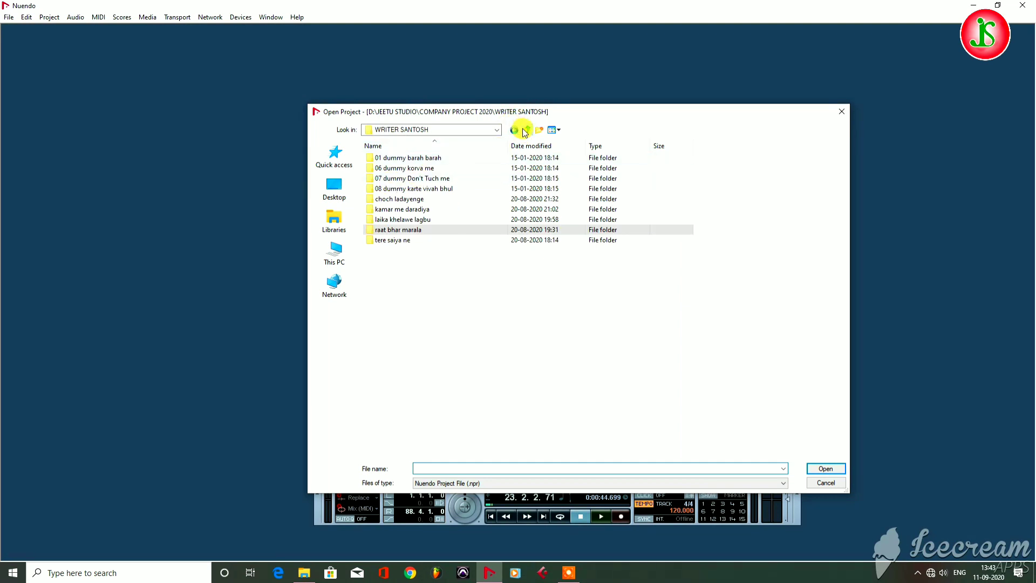
left_click(525, 130)
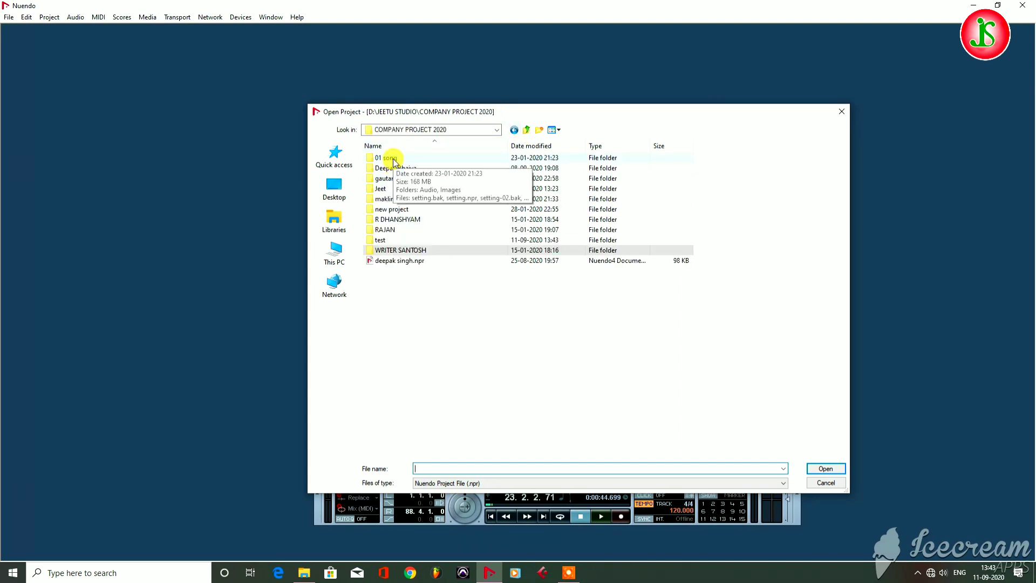
double_click(381, 239)
double_click(413, 179)
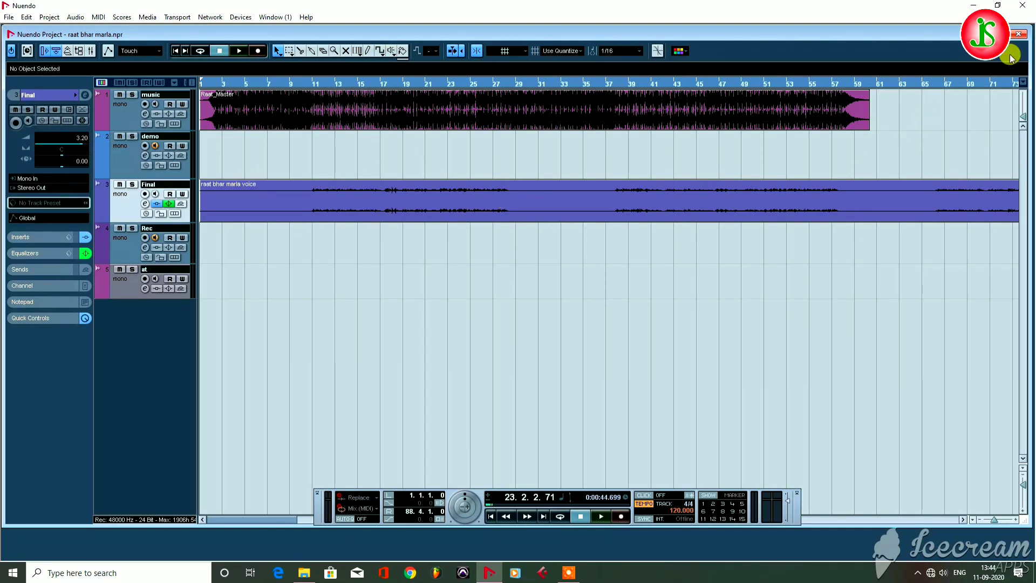
Close the reopened "raat bhar marla" project and quit Nuendo
left_click(1019, 38)
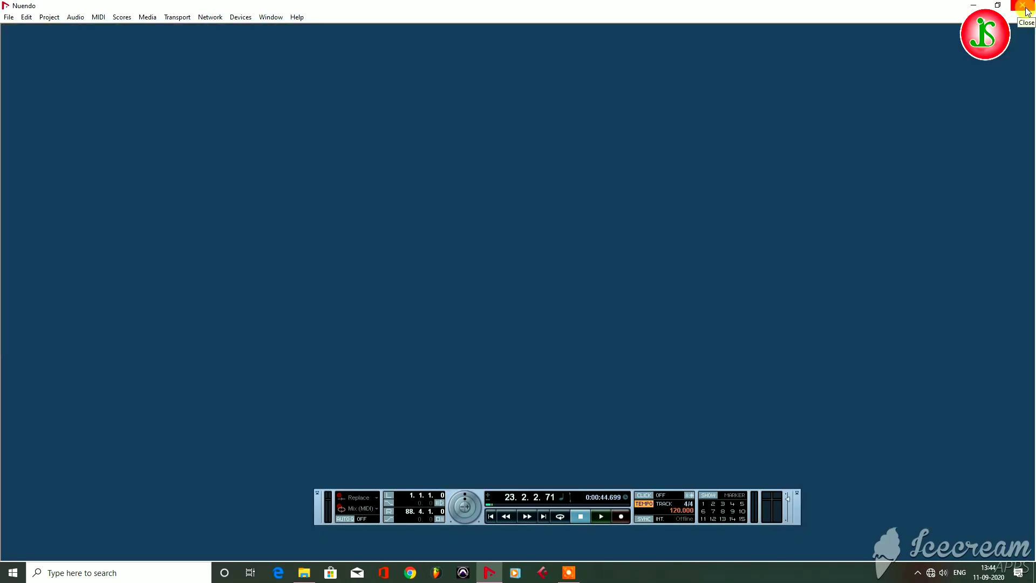
left_click(569, 572)
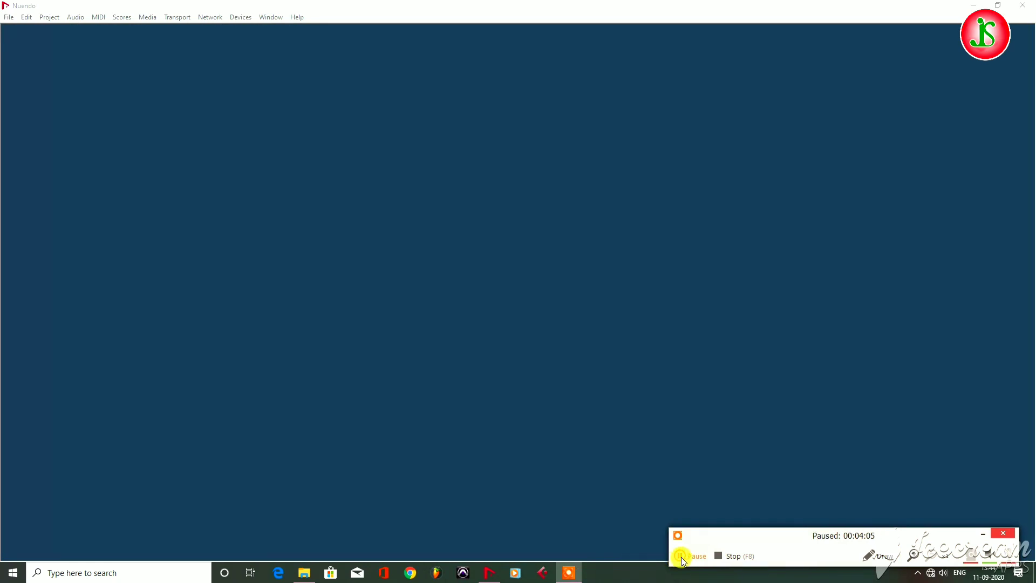
left_click(1023, 8)
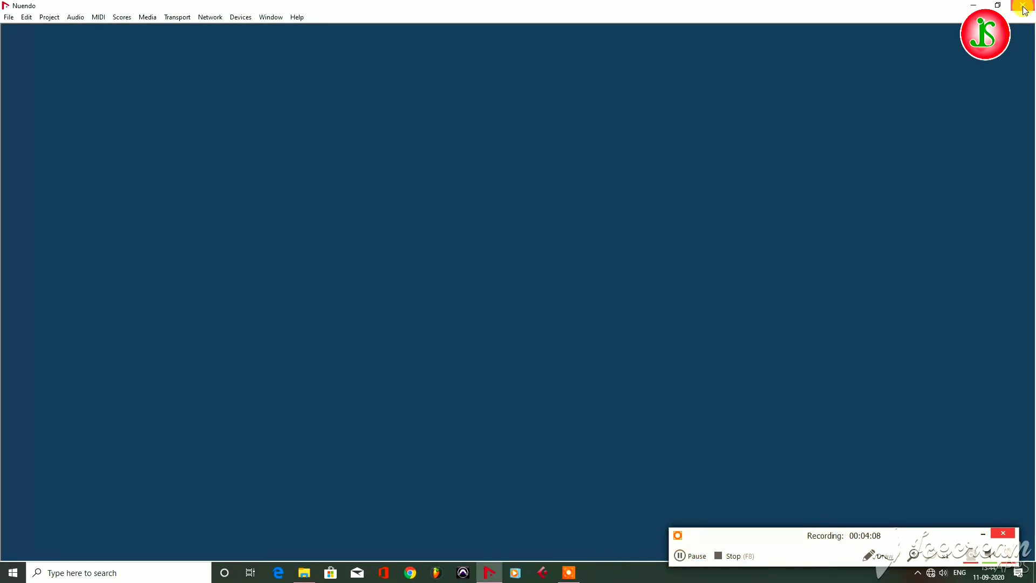
left_click(1023, 7)
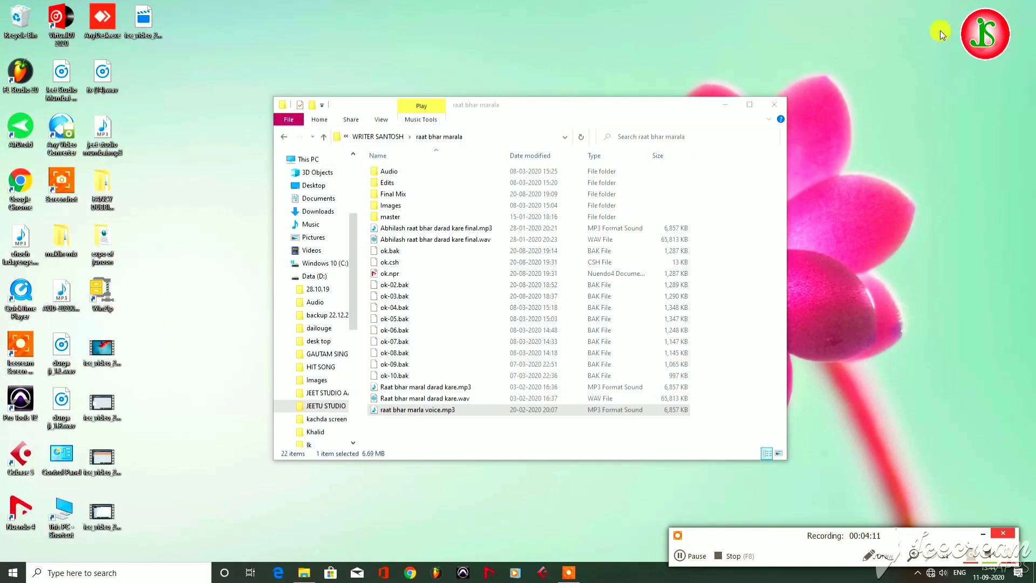
Close the "raat bhar marala" folder window and refresh the Windows desktop
left_click(785, 98)
right_click(180, 88)
right_click(293, 84)
left_click(342, 116)
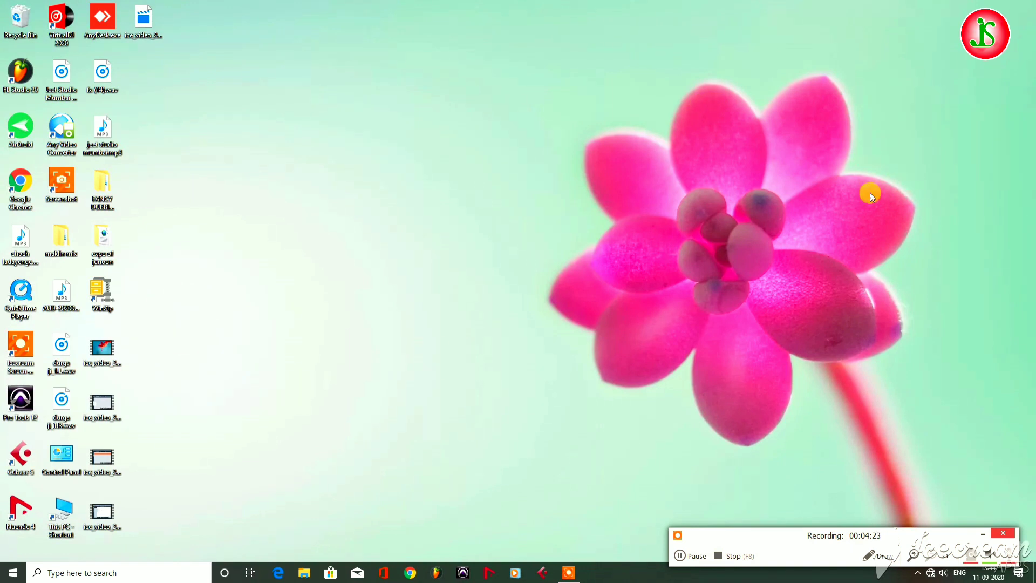
right_click(279, 162)
right_click(298, 127)
left_click(341, 161)
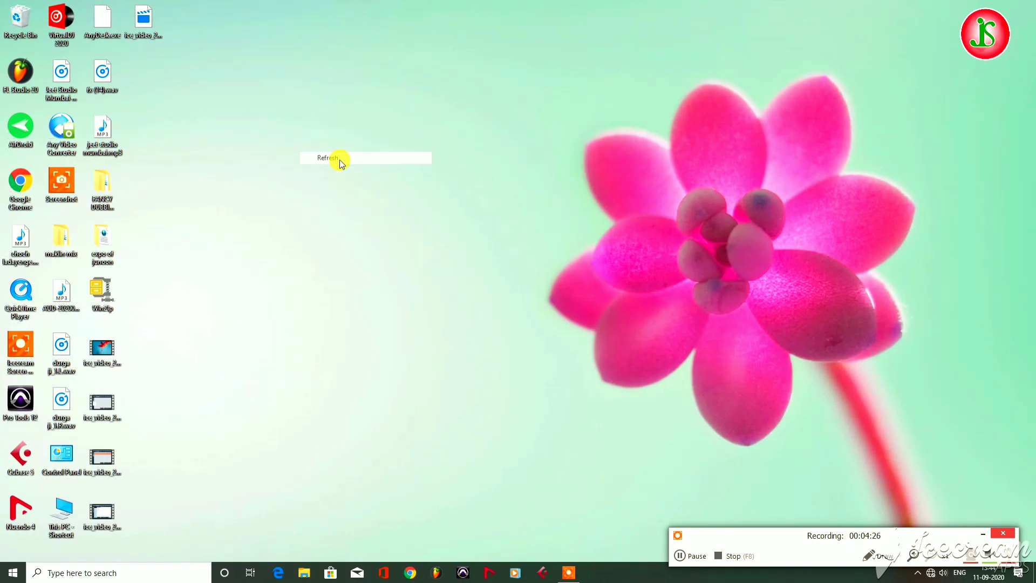